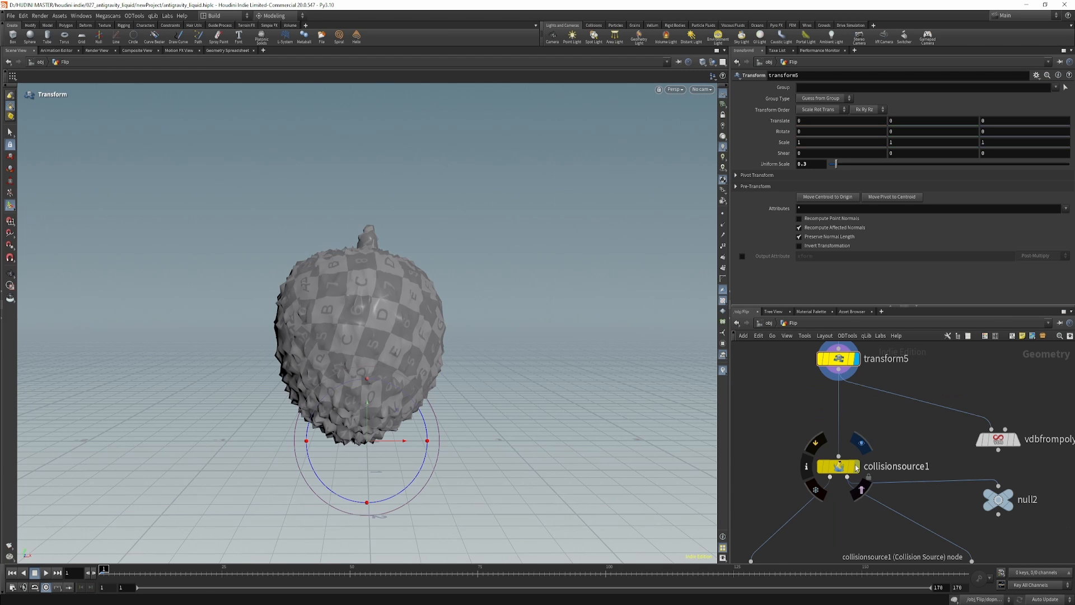
Show the result of collisionsource1 and its polygon geometry output through null3 in the viewport.
{"action": "left_click", "coordinate": [856, 466]}
{"action": "left_click", "coordinate": [838, 468]}
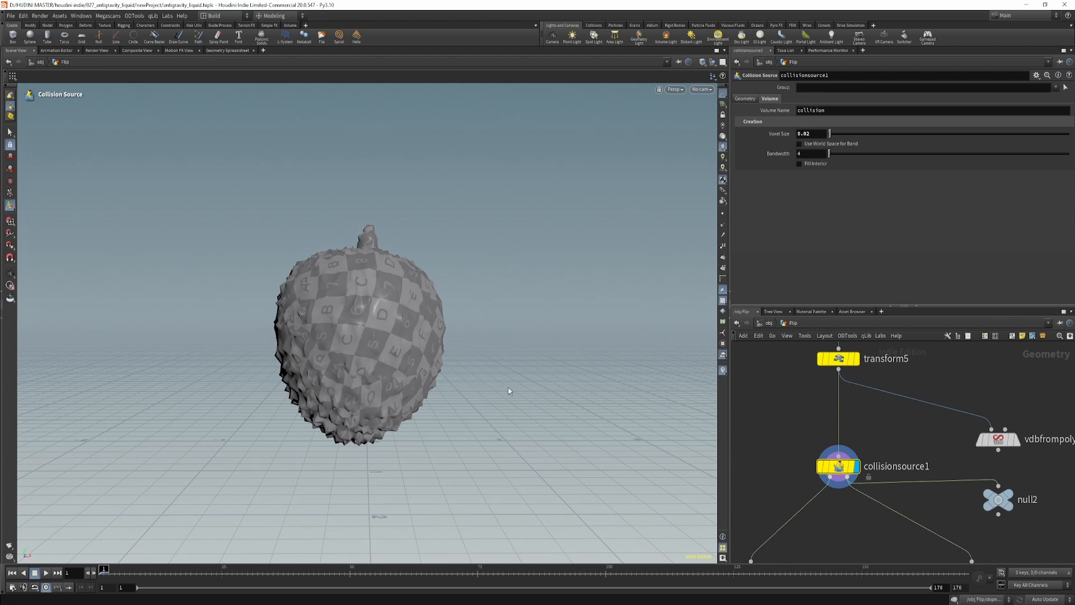
{"action": "left_click_drag", "start_coordinate": [448, 318], "coordinate": [409, 335], "text": "alt"}
{"action": "middle_click_drag", "start_coordinate": [903, 547], "coordinate": [933, 475]}
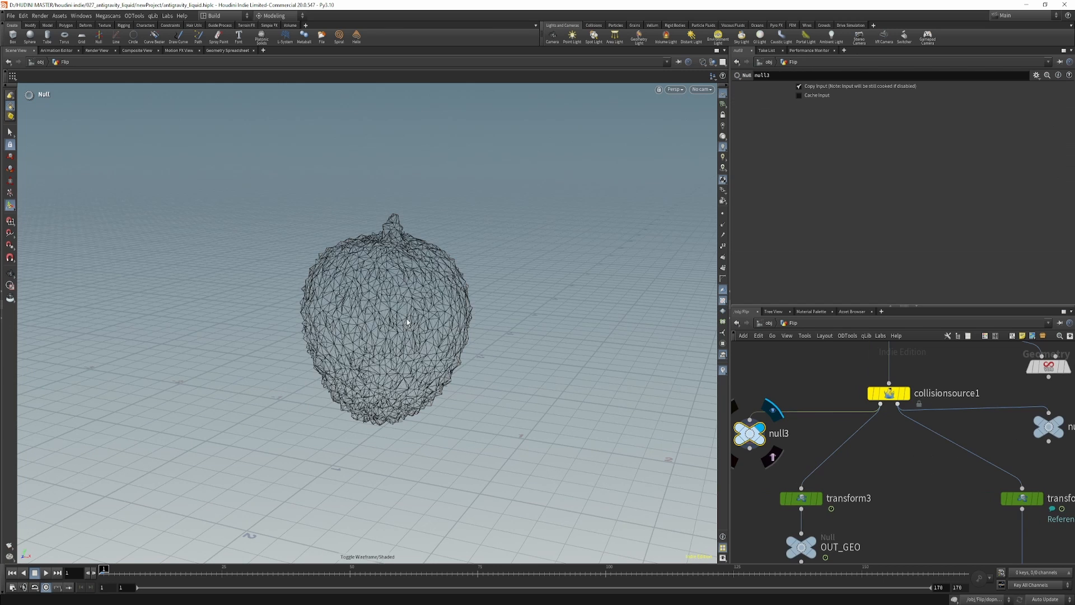
Show the VDB output of collisionsource1 through null2 and examine the node's volume settings, including the voxel size.
{"action": "middle_click_drag", "start_coordinate": [877, 466], "coordinate": [829, 464]}
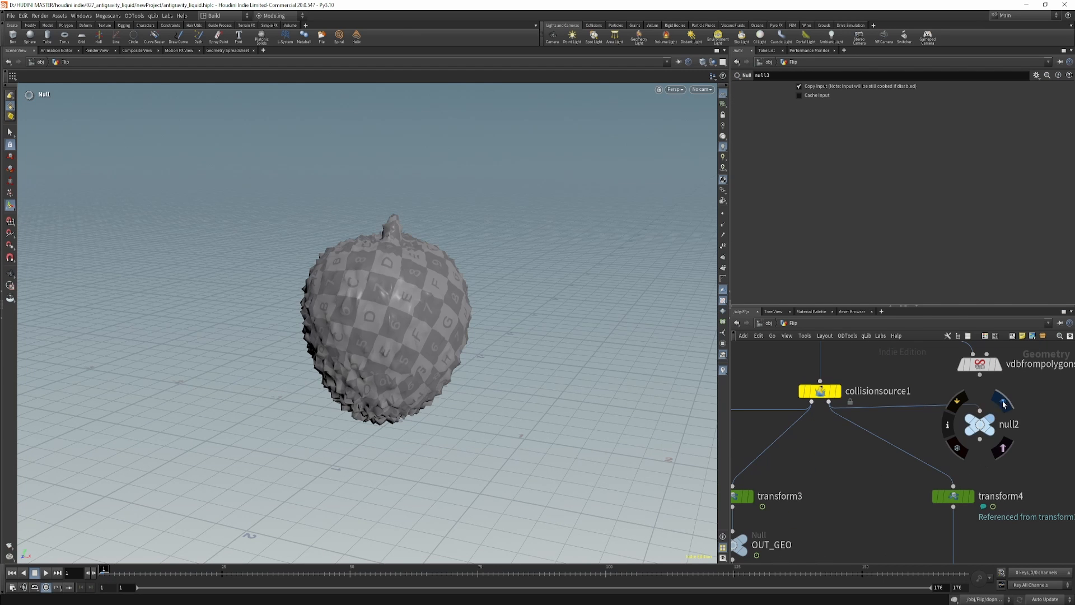
{"action": "left_click", "coordinate": [979, 424]}
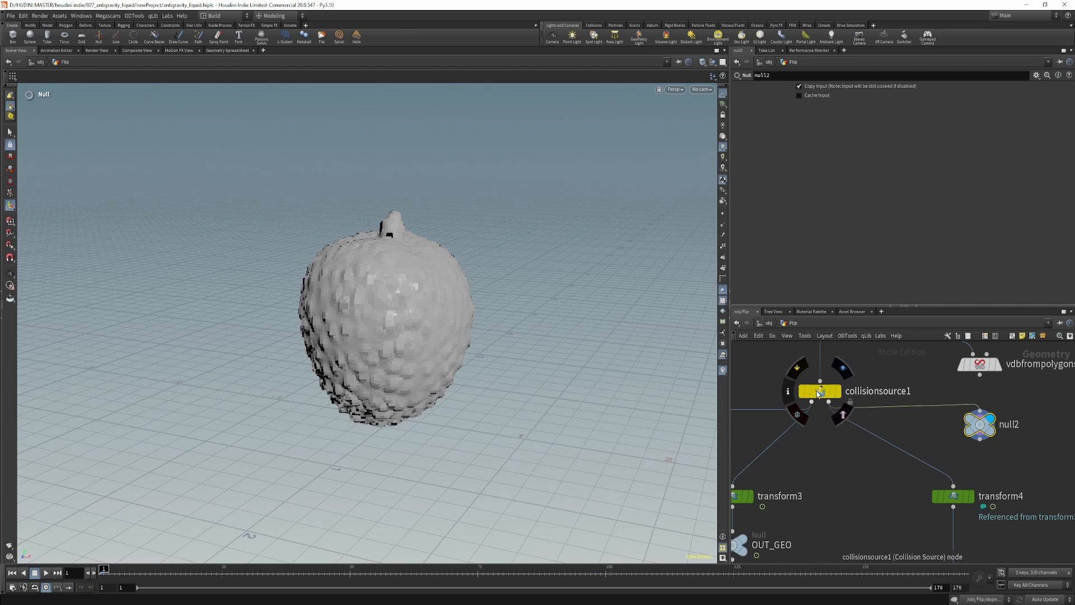
{"action": "left_click", "coordinate": [819, 391]}
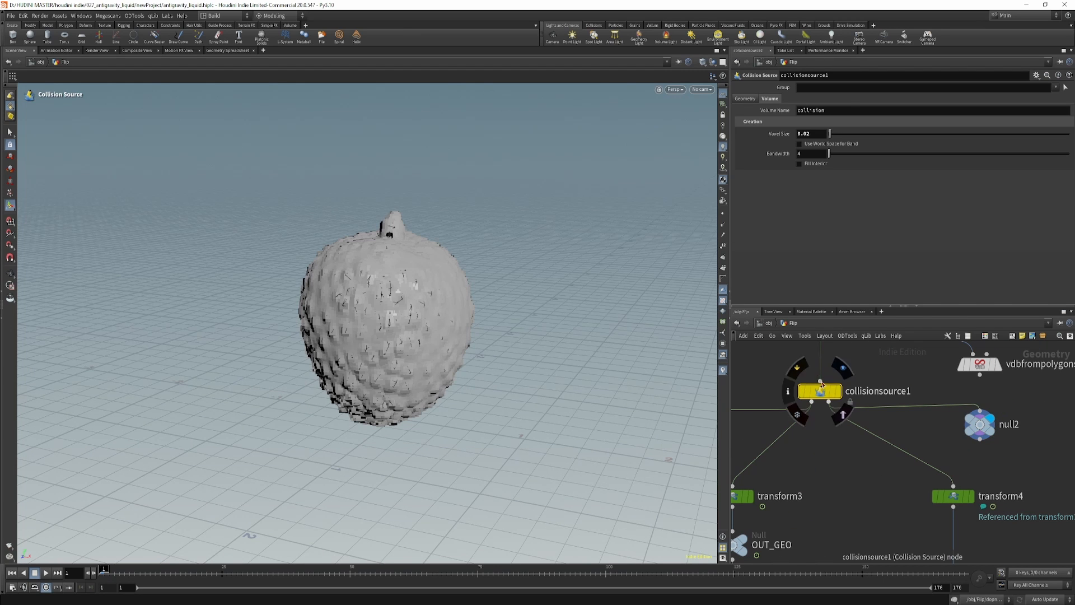
{"action": "left_click", "coordinate": [768, 99]}
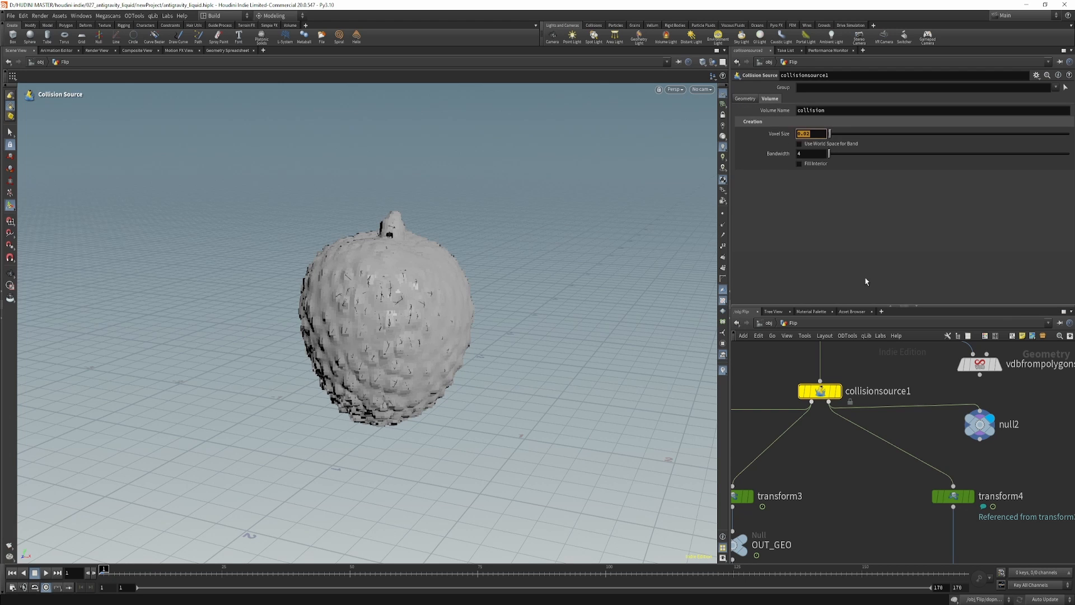
Show the vdbfrompolygons1 node and open its parameters to compare it with the collision source volume.
{"action": "middle_click_drag", "start_coordinate": [908, 440], "coordinate": [852, 485]}
{"action": "left_click", "coordinate": [997, 442]}
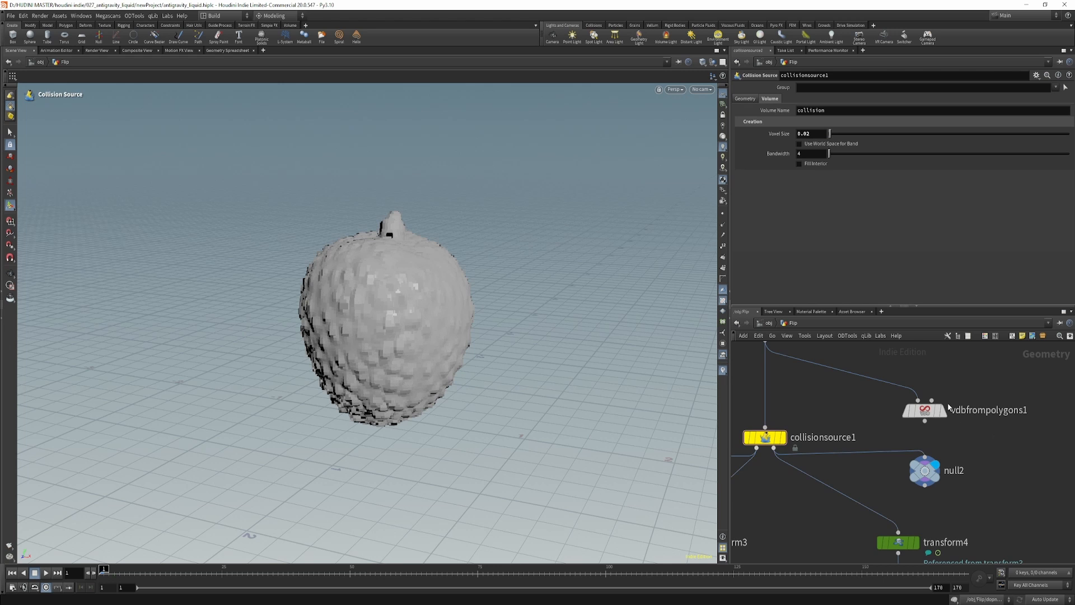
{"action": "left_click", "coordinate": [949, 387]}
{"action": "left_click", "coordinate": [926, 410]}
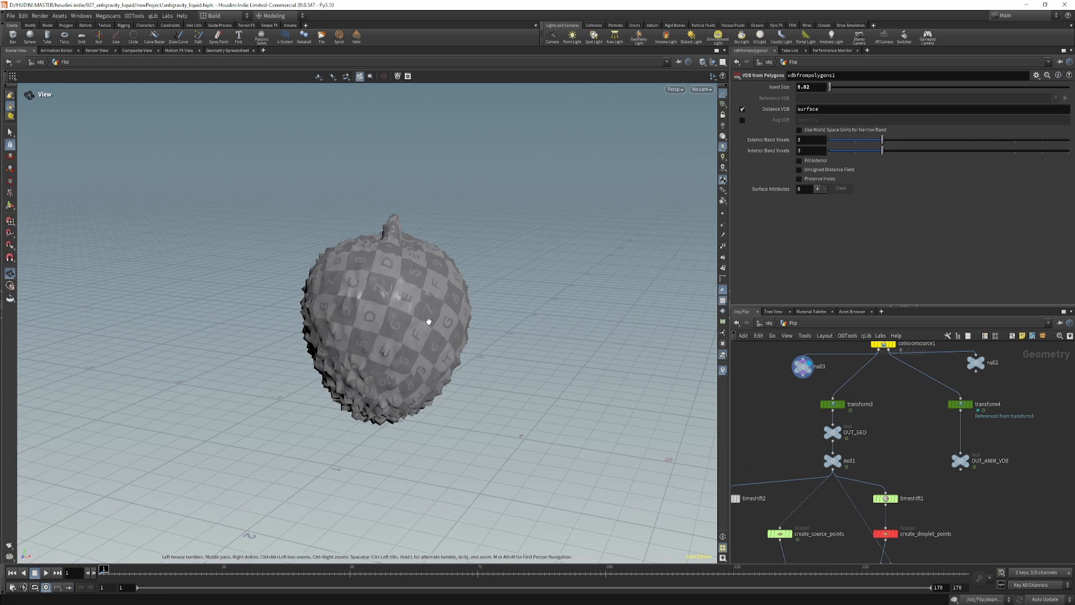
Inspect the polygon geometry of the fruit at null3 from closer up and from several angles.
{"action": "left_click_drag", "start_coordinate": [429, 322], "coordinate": [396, 317]}
{"action": "right_click_drag", "start_coordinate": [396, 317], "coordinate": [569, 324]}
{"action": "middle_click_drag", "start_coordinate": [435, 362], "coordinate": [461, 334]}
{"action": "left_click_drag", "start_coordinate": [461, 334], "coordinate": [675, 415]}
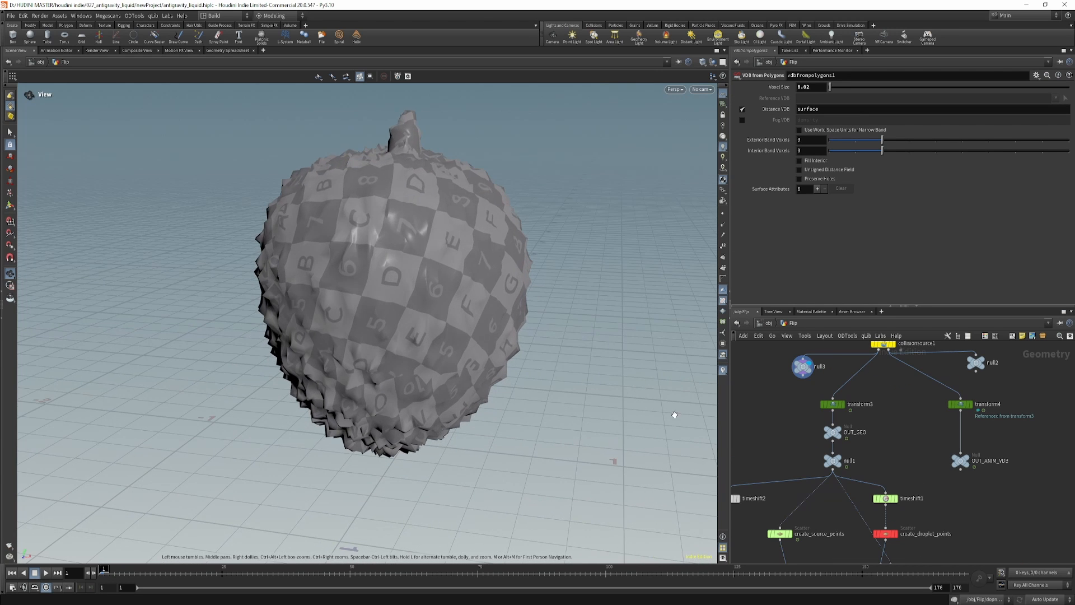
Show the transform3 node's result and examine its rotation expressions and pivot centroid settings.
{"action": "middle_click_drag", "start_coordinate": [770, 428], "coordinate": [708, 465]}
{"action": "scroll", "coordinate": [807, 457], "scroll_direction": "up", "scroll_amount": 2}
{"action": "middle_click_drag", "start_coordinate": [807, 458], "coordinate": [848, 464]}
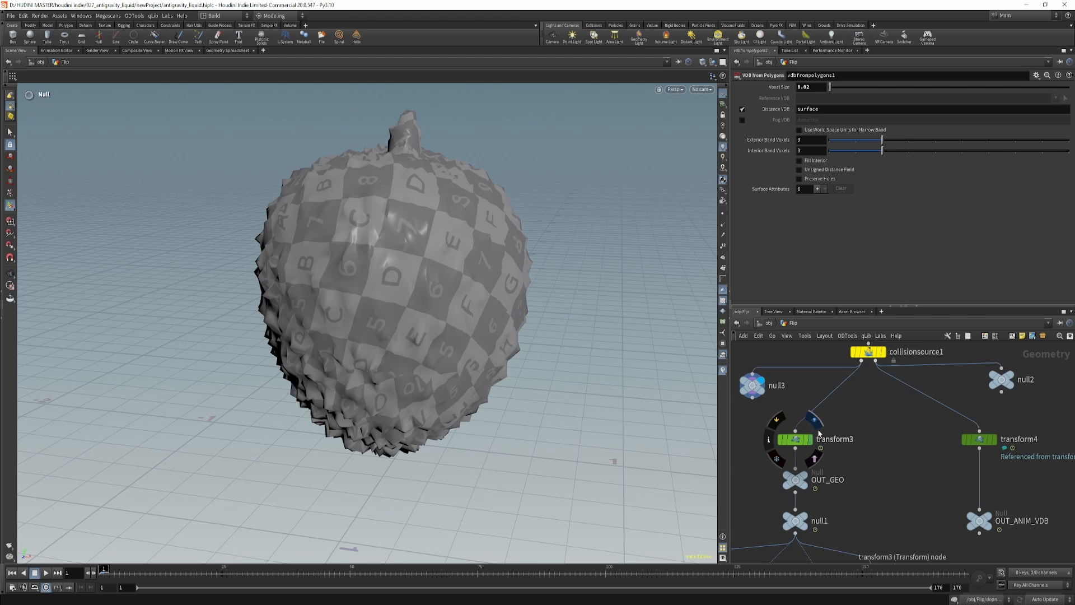
{"action": "left_click", "coordinate": [815, 421]}
{"action": "left_click", "coordinate": [795, 439]}
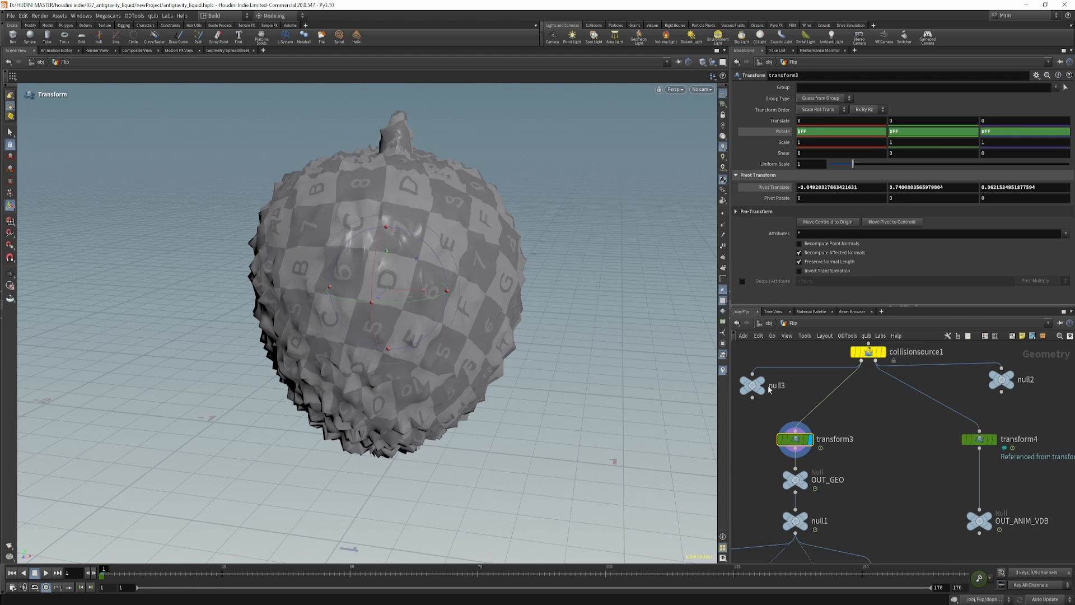
{"action": "left_click_drag", "start_coordinate": [415, 227], "coordinate": [530, 226], "text": "alt"}
{"action": "right_click_drag", "start_coordinate": [530, 226], "coordinate": [387, 295], "text": "alt"}
{"action": "left_click_drag", "start_coordinate": [455, 301], "coordinate": [412, 309], "text": "alt"}
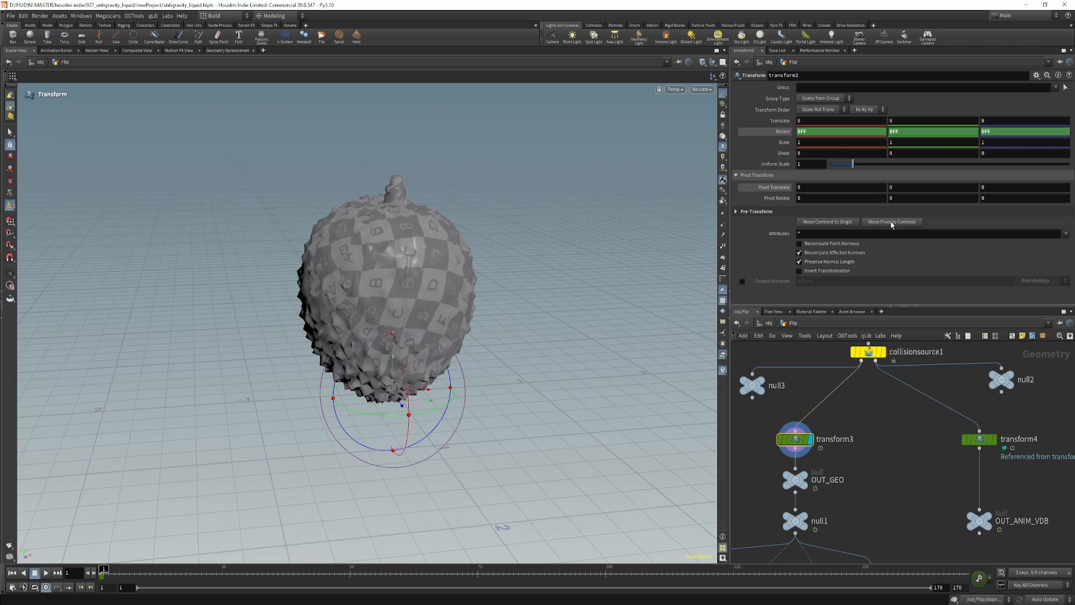
{"action": "left_click", "coordinate": [892, 224]}
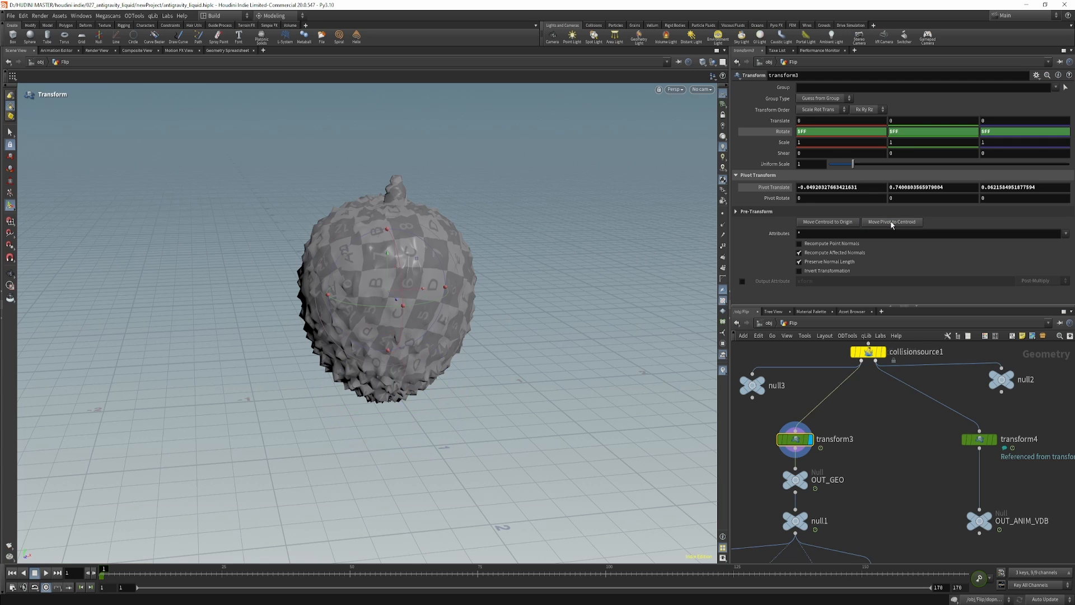
Play and stop the fruit's rotation animation, and check the expression driving transform3's rotation.
{"action": "left_click", "coordinate": [46, 572]}
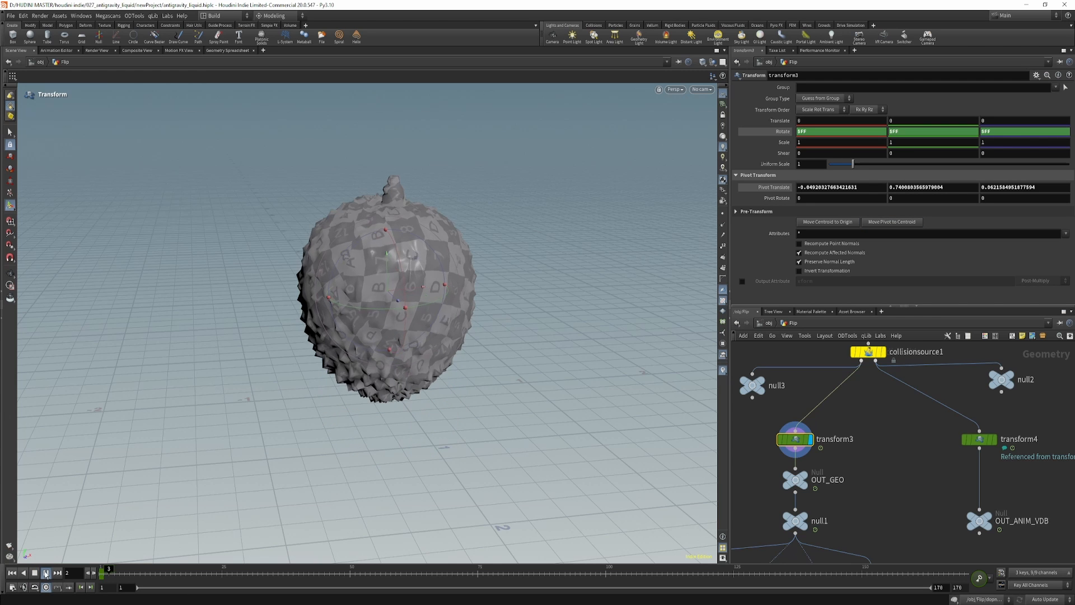
{"action": "left_click", "coordinate": [46, 572]}
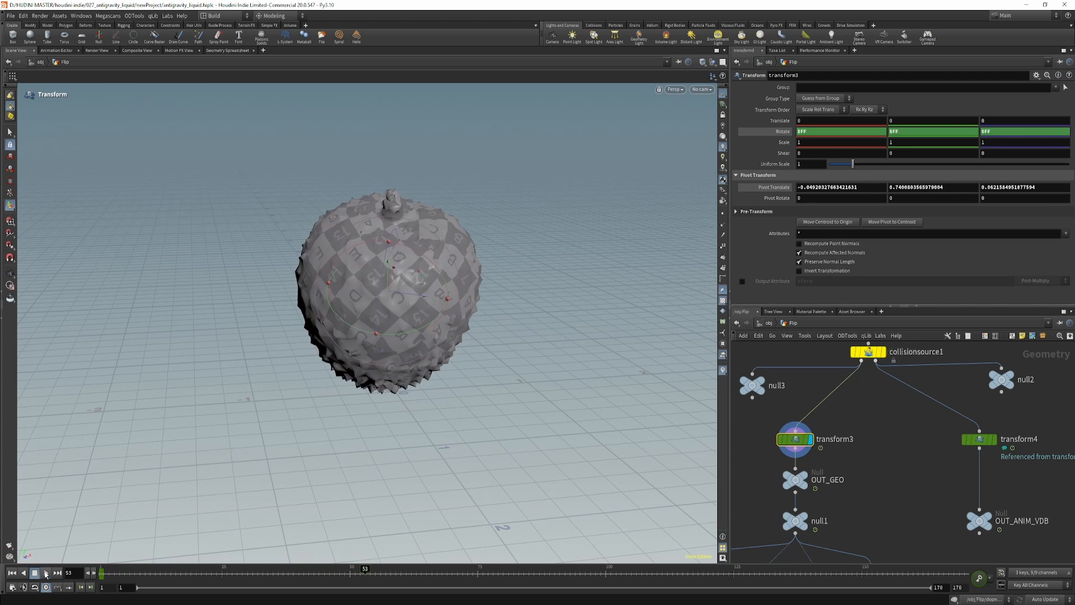
{"action": "double_click", "coordinate": [806, 132]}
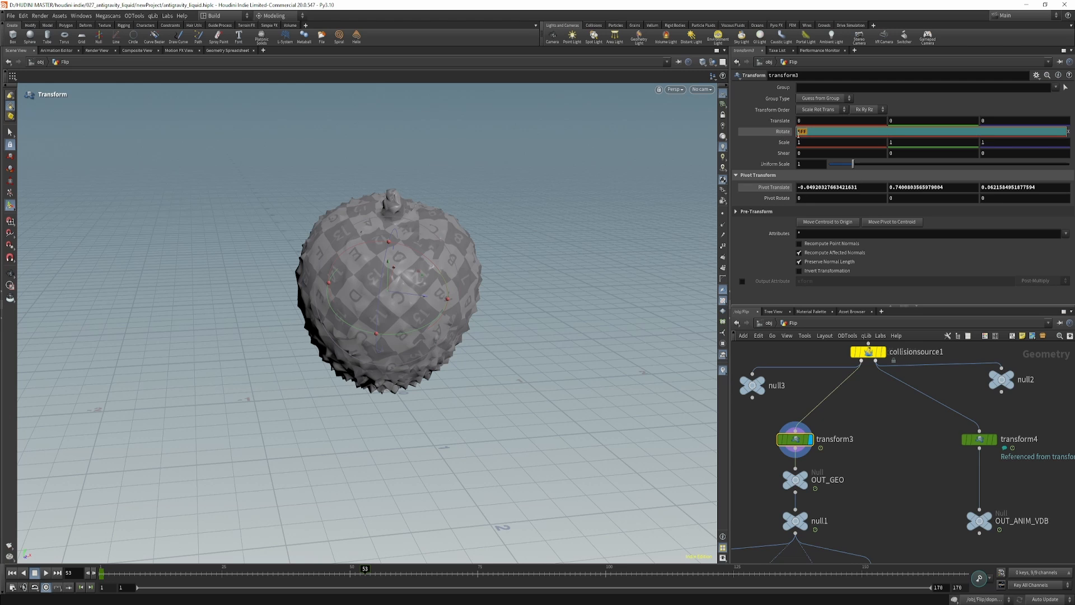
{"action": "left_click", "coordinate": [784, 132]}
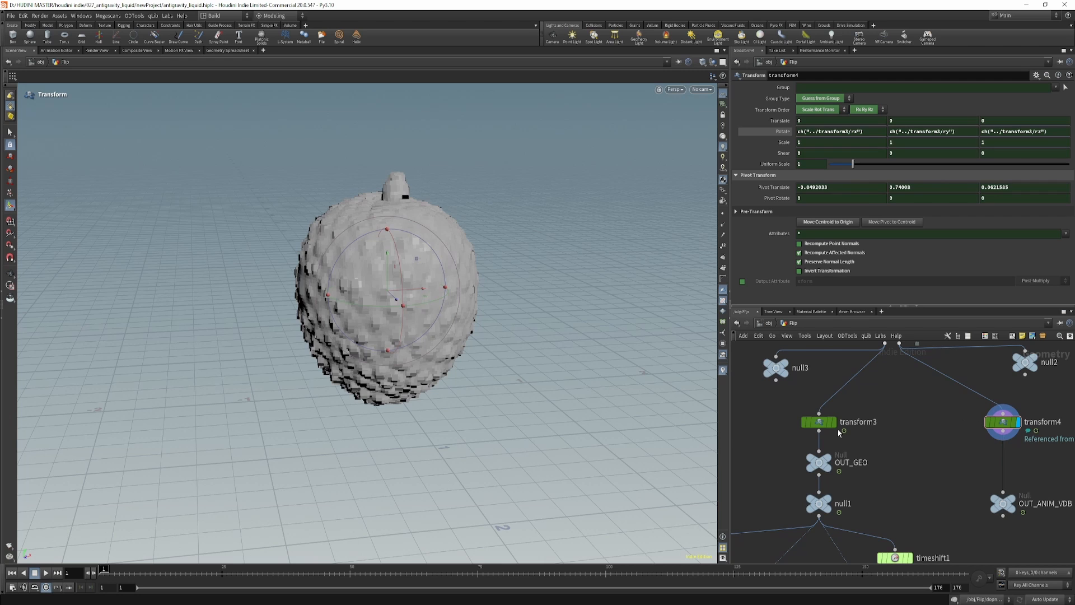
Create a reference copy of transform3 and place it between transform3 and transform4 in the network.
{"action": "left_click", "coordinate": [822, 422]}
{"action": "right_click", "coordinate": [826, 423]}
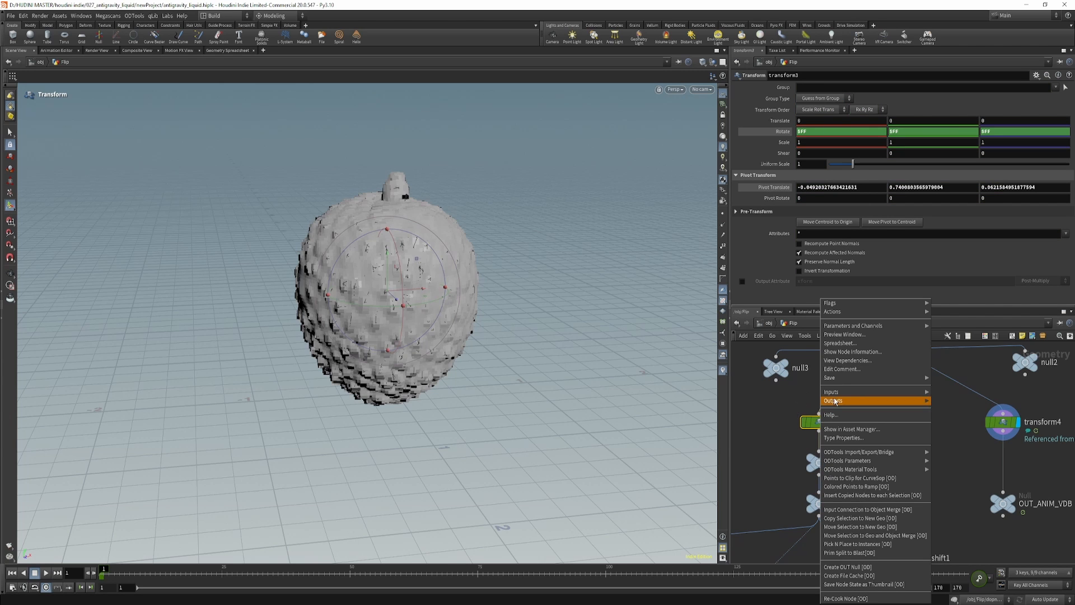
{"action": "mouse_move", "coordinate": [844, 312]}
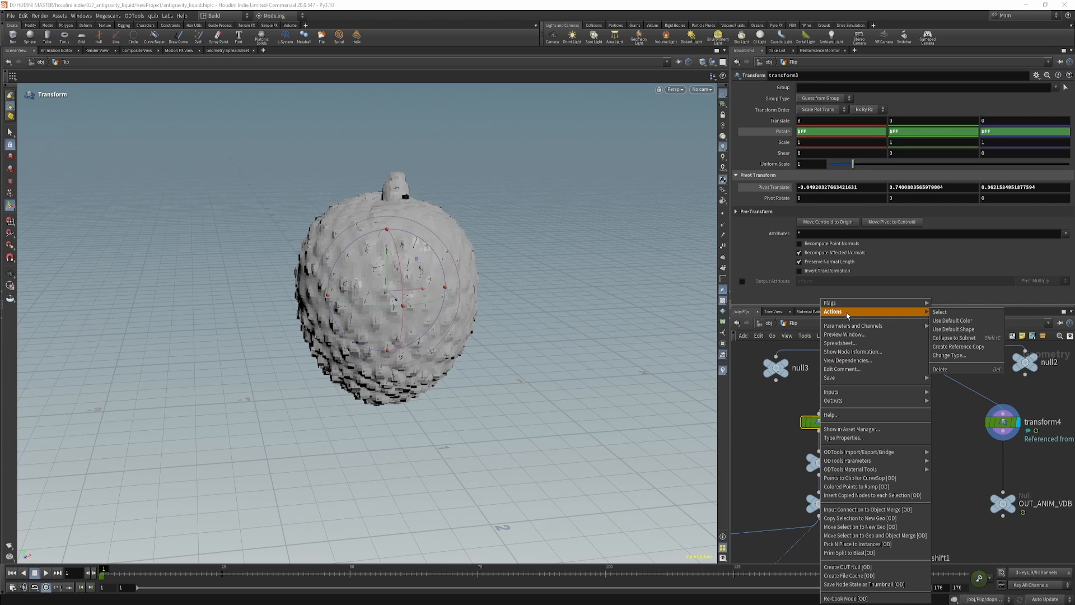
{"action": "left_click", "coordinate": [955, 350]}
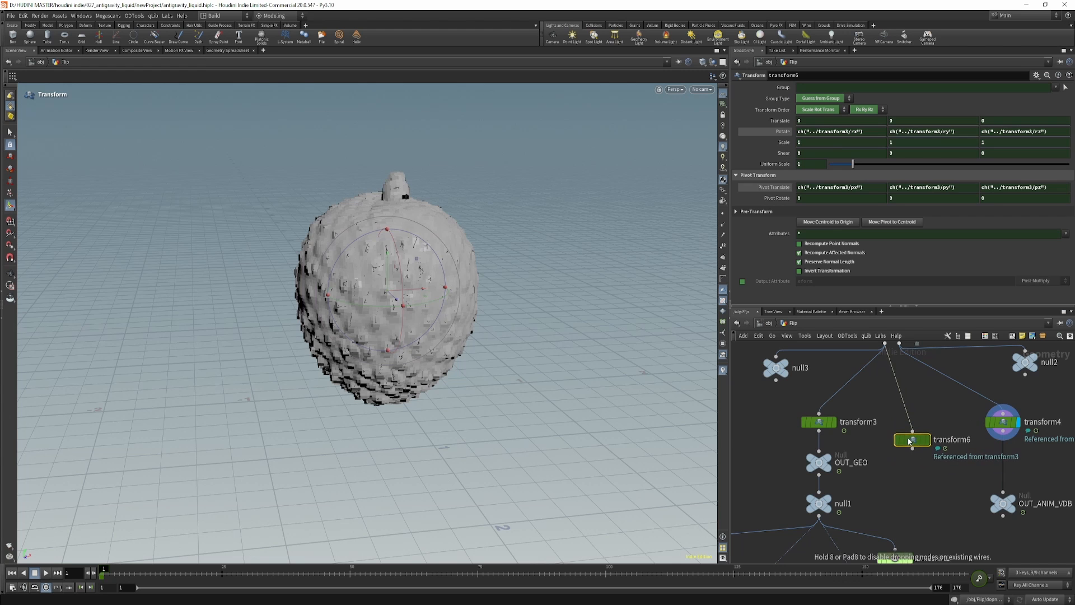
{"action": "left_click", "coordinate": [909, 441]}
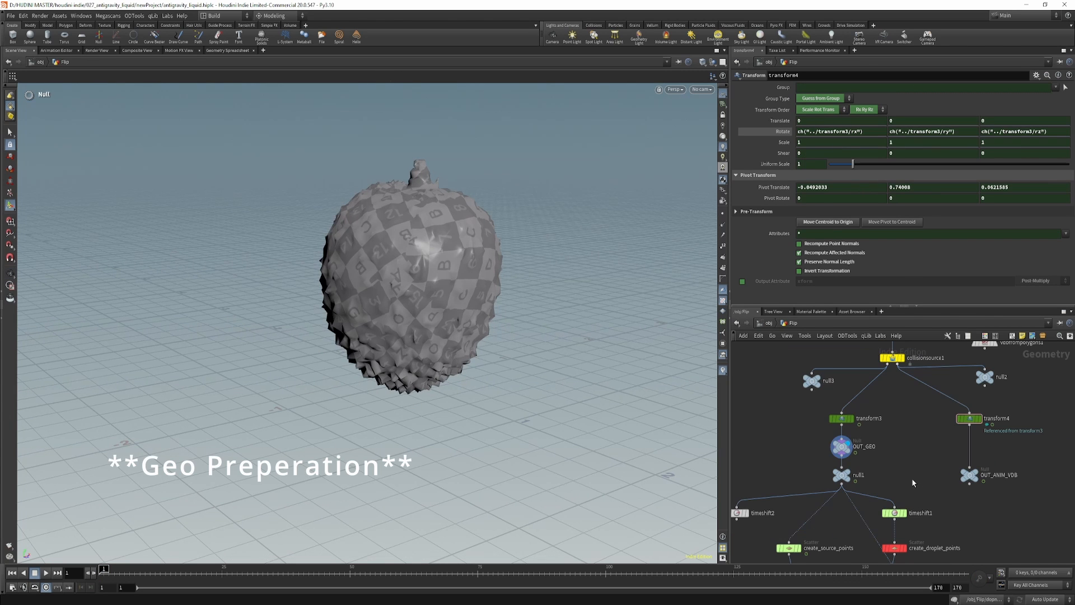
Show the create_source_points scatter and examine its density scale and the Global Seed expression.
{"action": "middle_click_drag", "start_coordinate": [845, 532], "coordinate": [874, 428]}
{"action": "scroll", "coordinate": [845, 416], "scroll_direction": "up", "scroll_amount": 1}
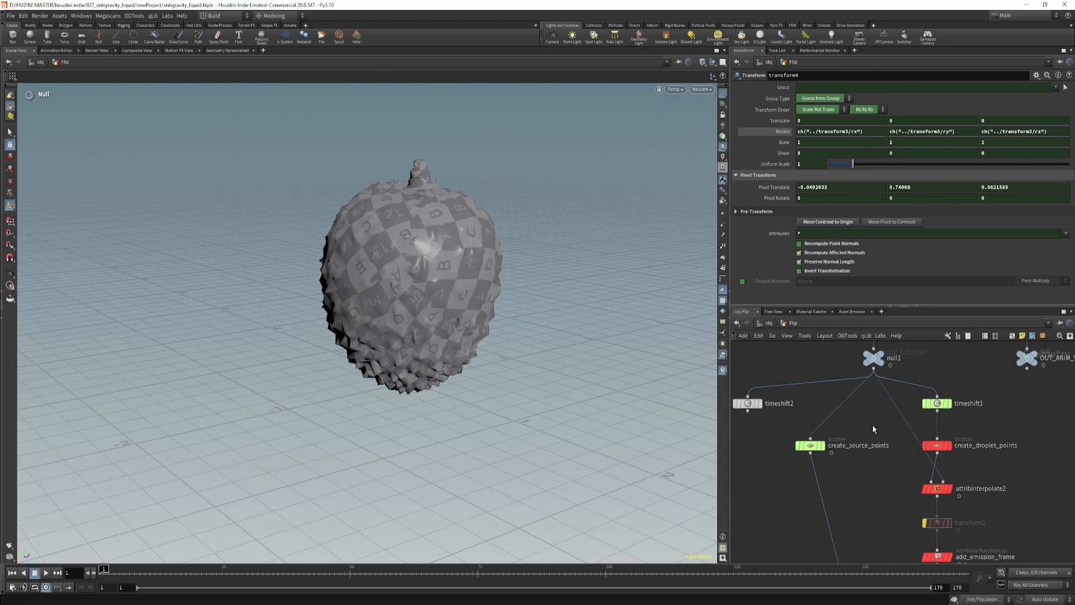
{"action": "left_click", "coordinate": [826, 430]}
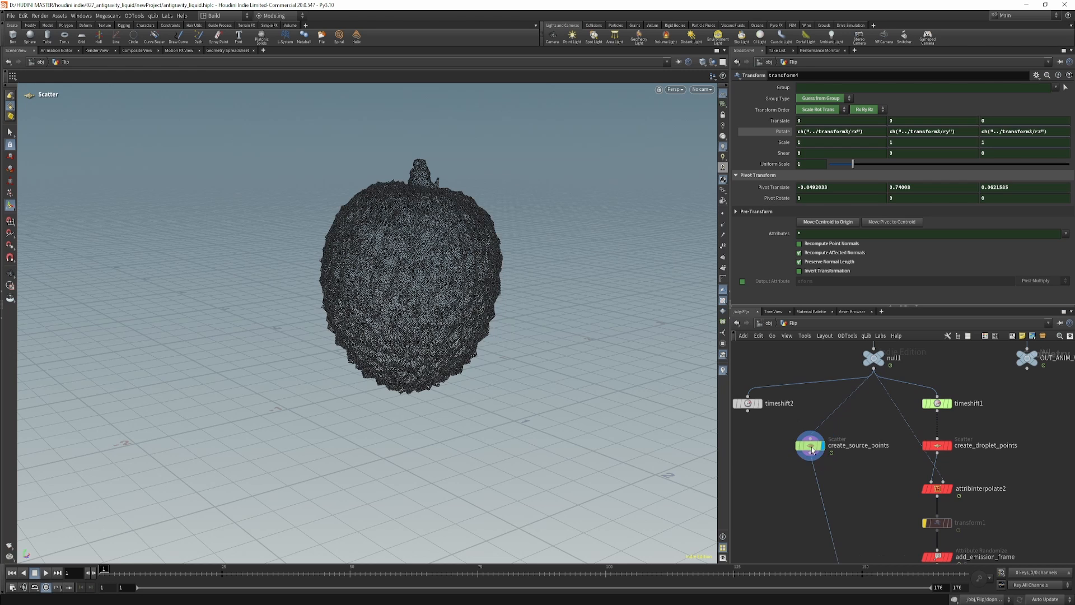
{"action": "key", "text": "Return"}
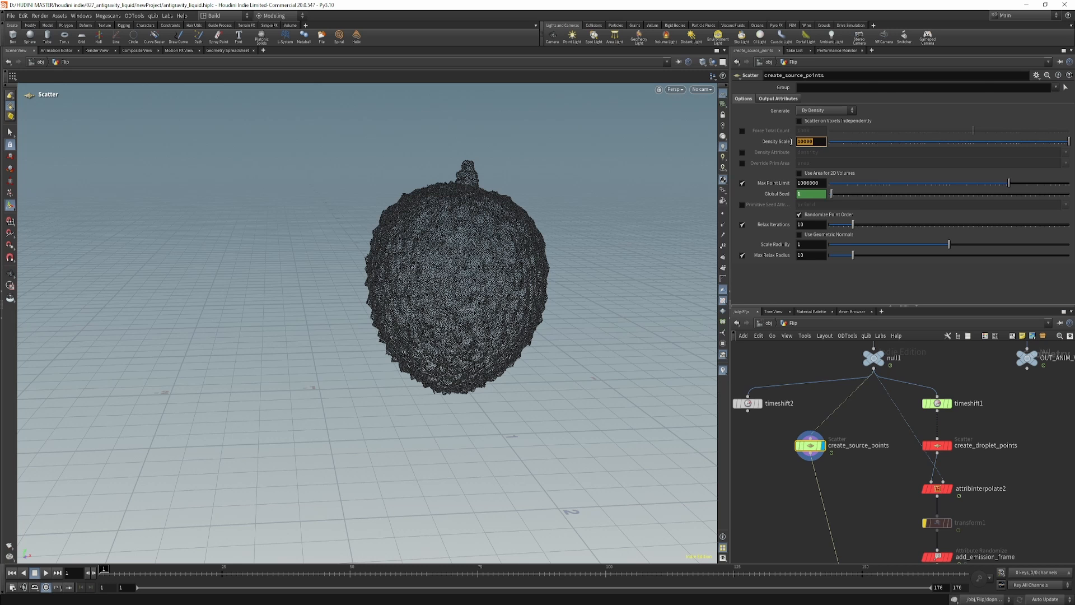
{"action": "left_click", "coordinate": [476, 295]}
{"action": "left_click", "coordinate": [784, 194]}
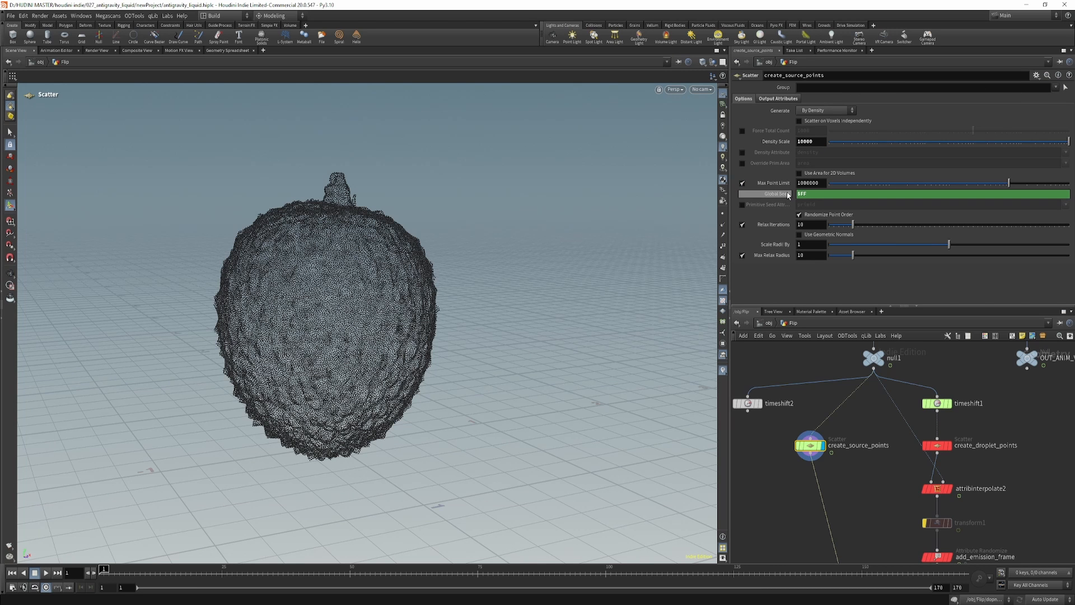
{"action": "left_click", "coordinate": [785, 194]}
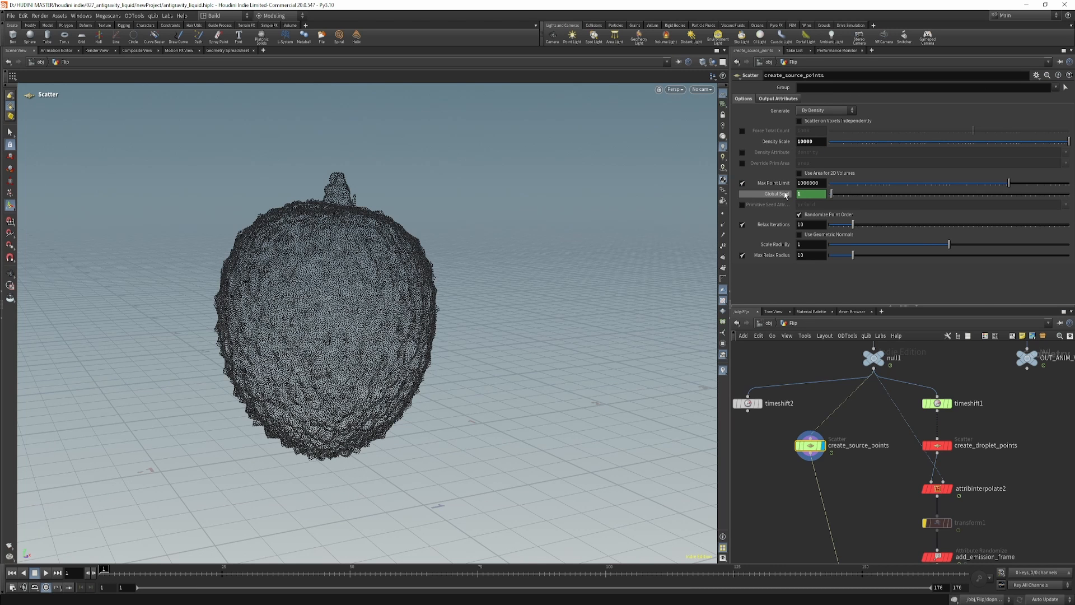
Play the scattered source points to see the seed vary per frame, stop, and return to the first frame.
{"action": "left_click", "coordinate": [46, 572]}
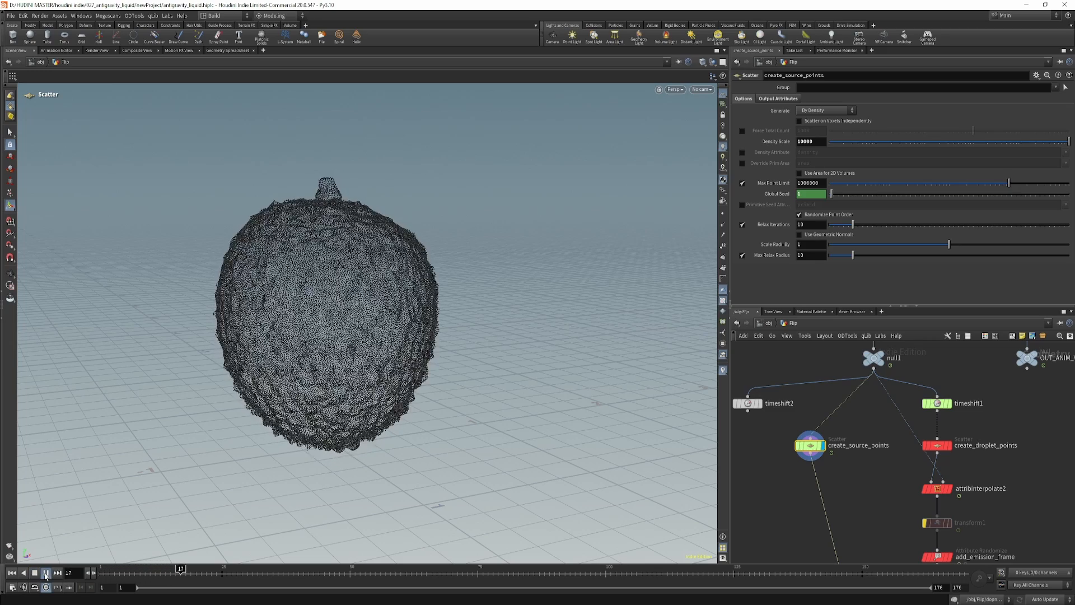
{"action": "left_click", "coordinate": [46, 573]}
{"action": "left_click", "coordinate": [12, 574]}
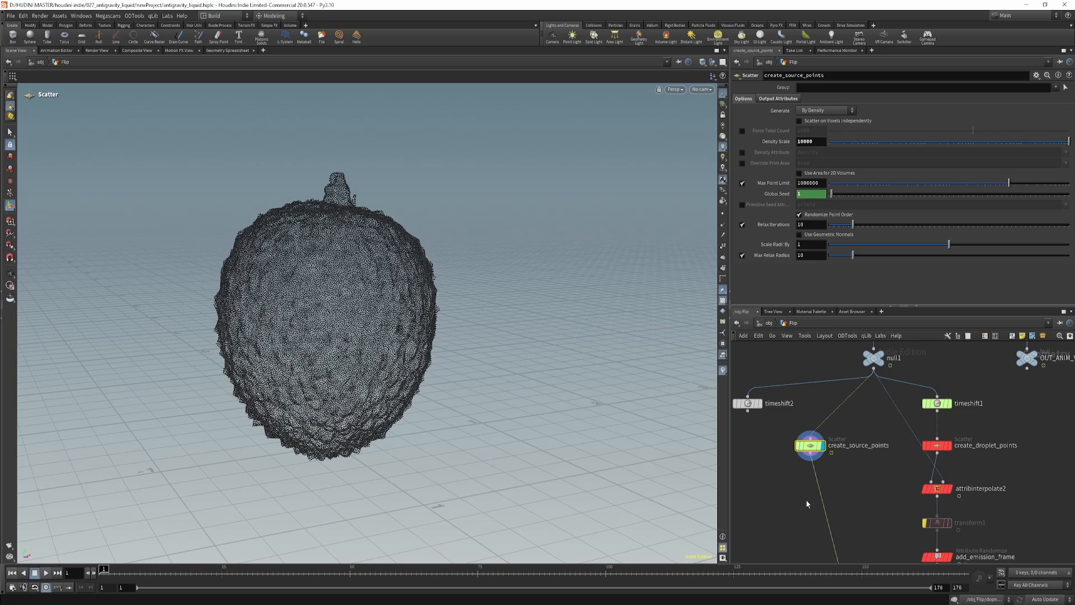
Show the timeshift1 node's frozen fruit geometry and open the node's parameters.
{"action": "scroll", "coordinate": [879, 451], "scroll_direction": "down", "scroll_amount": 1}
{"action": "middle_click_drag", "start_coordinate": [963, 435], "coordinate": [869, 448]}
{"action": "scroll", "coordinate": [873, 446], "scroll_direction": "up", "scroll_amount": 2}
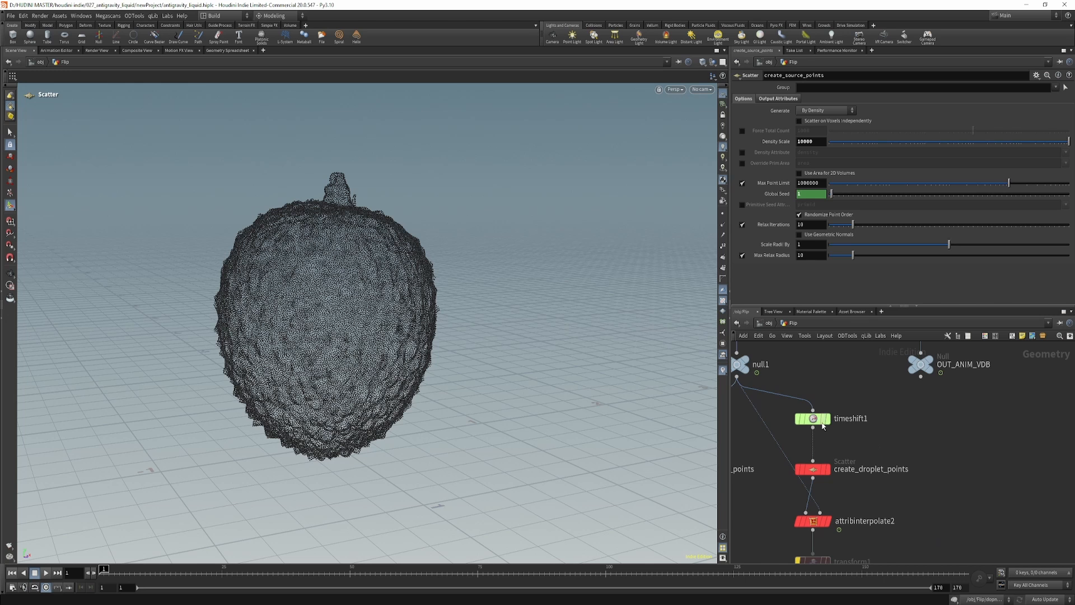
{"action": "mouse_move", "coordinate": [823, 423]}
{"action": "left_click", "coordinate": [833, 399]}
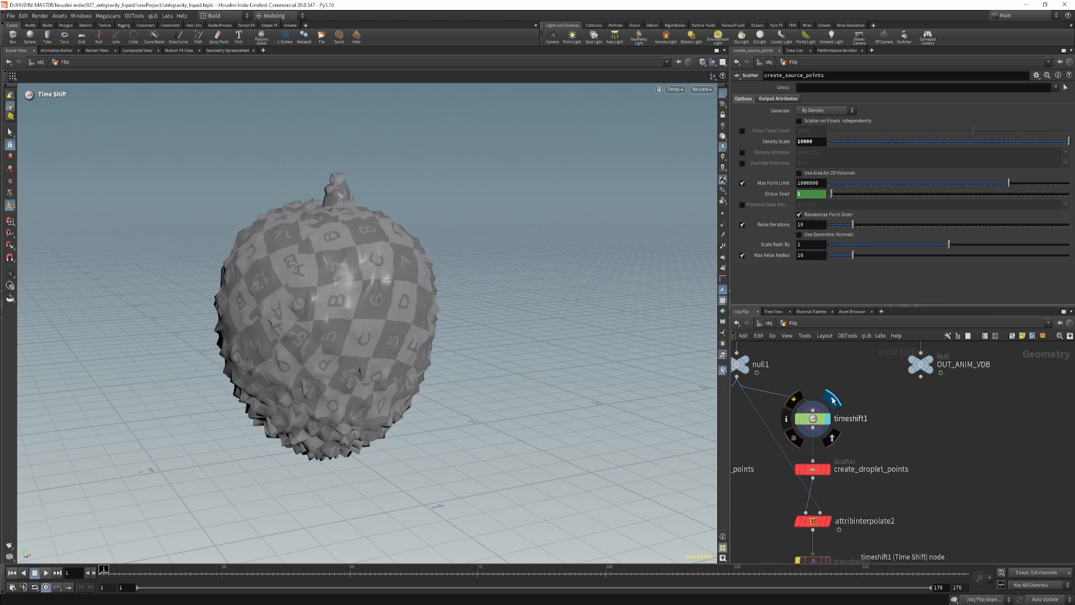
{"action": "left_click", "coordinate": [813, 419]}
Show the create_droplet_points scatter and examine its forced total count and its sourceprim and sourceprimuv output attributes.
{"action": "middle_click_drag", "start_coordinate": [865, 479], "coordinate": [897, 396]}
{"action": "left_click_drag", "start_coordinate": [541, 428], "coordinate": [523, 432], "text": "alt"}
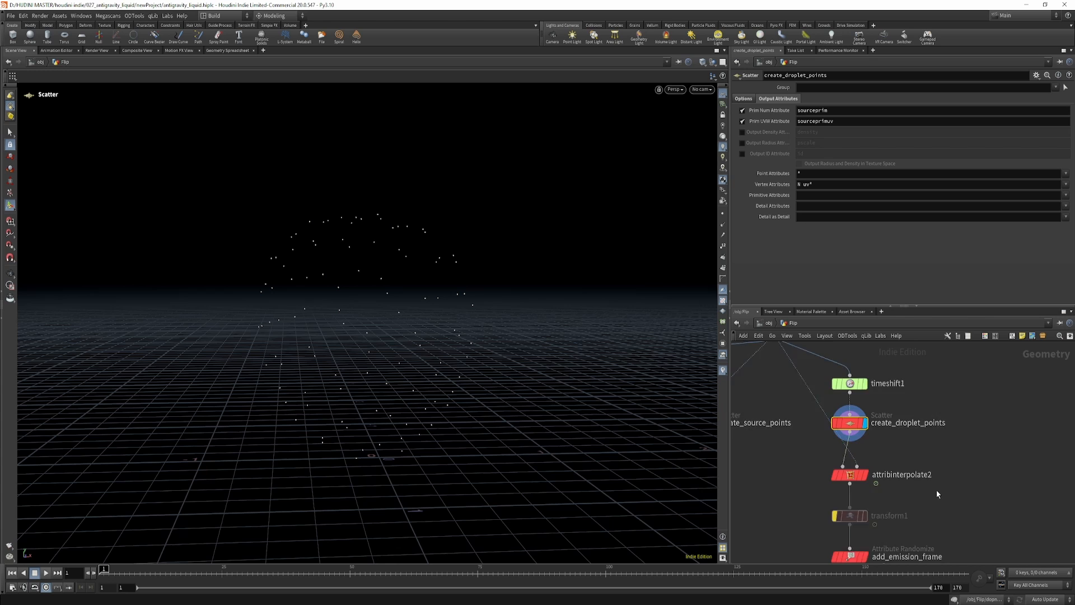
{"action": "scroll", "coordinate": [908, 493], "scroll_direction": "up", "scroll_amount": 1}
{"action": "middle_click_drag", "start_coordinate": [907, 493], "coordinate": [925, 486]}
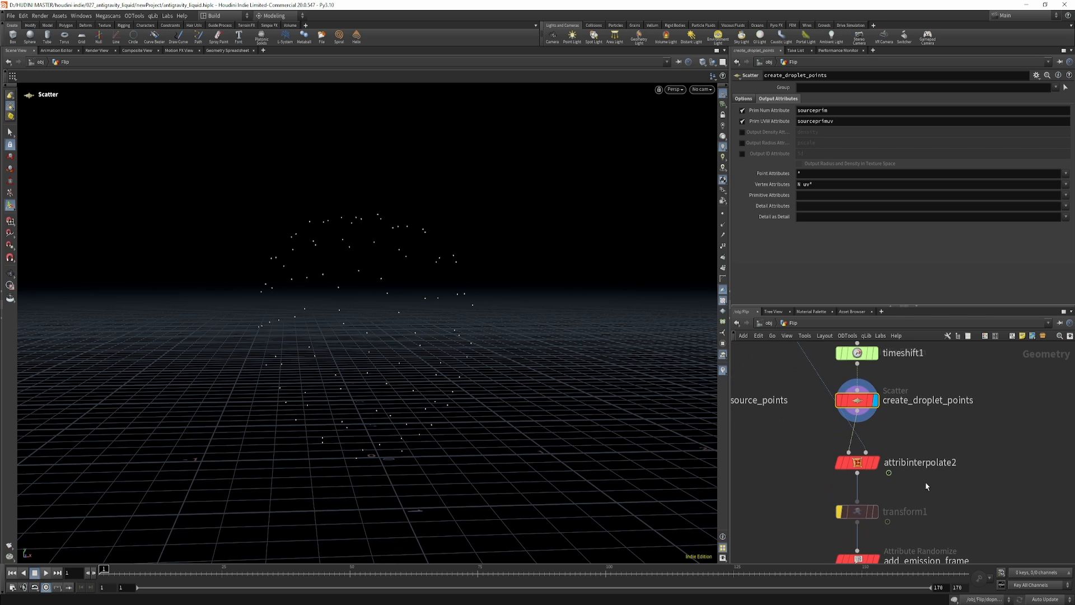
{"action": "left_click", "coordinate": [744, 99]}
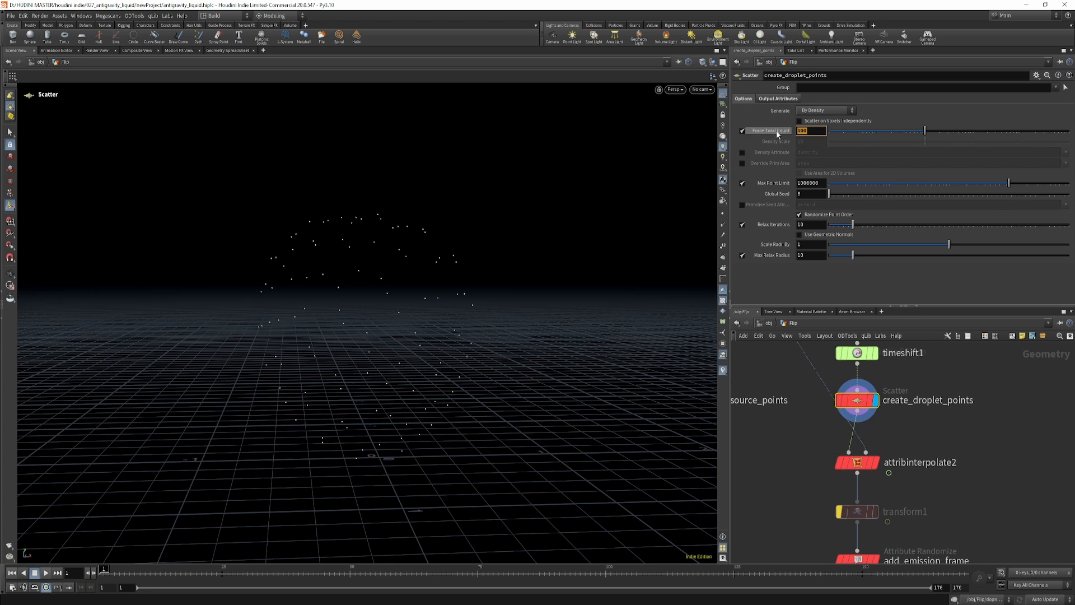
{"action": "left_click", "coordinate": [778, 99]}
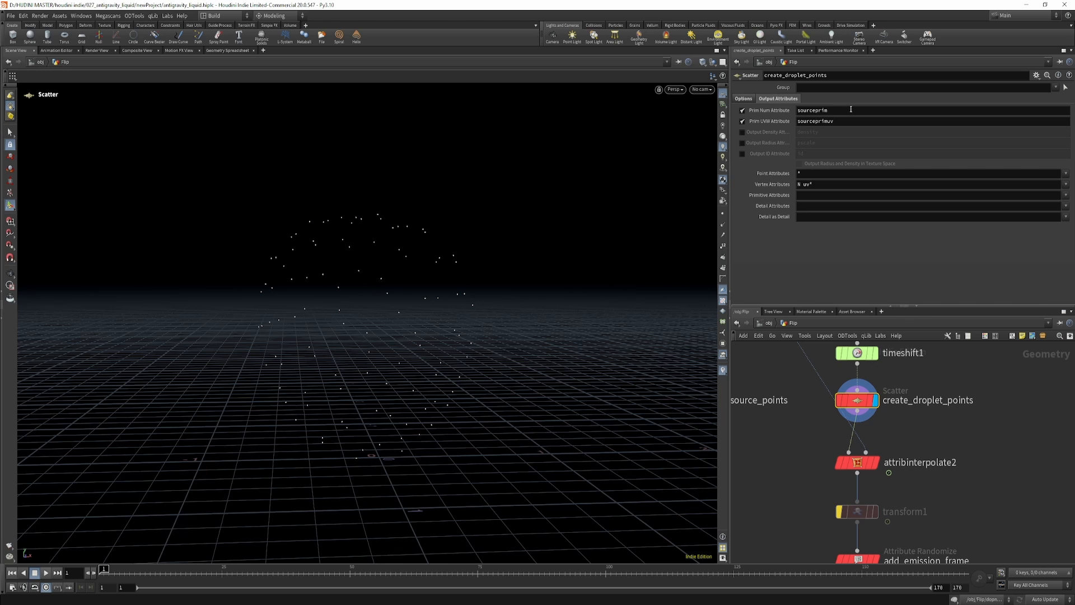
{"action": "left_click_drag", "start_coordinate": [818, 109], "coordinate": [808, 119]}
Show attribinterpolate2, examine its element number and UVW attributes, and play the droplet points following the rotating fruit.
{"action": "middle_click_drag", "start_coordinate": [831, 478], "coordinate": [903, 513]}
{"action": "left_click", "coordinate": [903, 510]}
{"action": "left_click", "coordinate": [890, 517]}
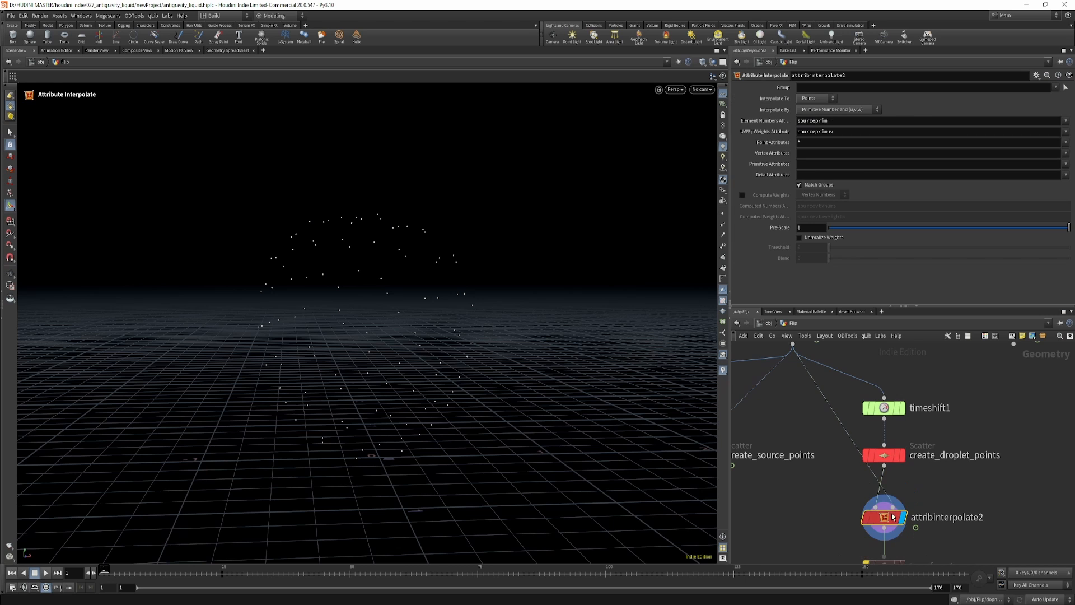
{"action": "middle_click_drag", "start_coordinate": [808, 382], "coordinate": [810, 423]}
{"action": "middle_click_drag", "start_coordinate": [837, 494], "coordinate": [772, 408]}
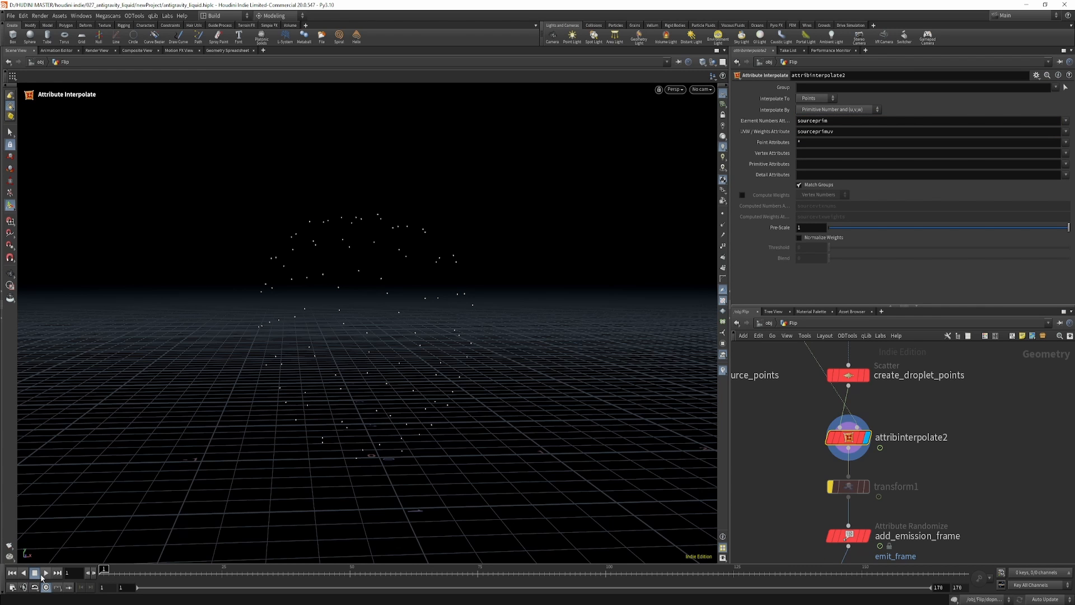
{"action": "left_click", "coordinate": [46, 572]}
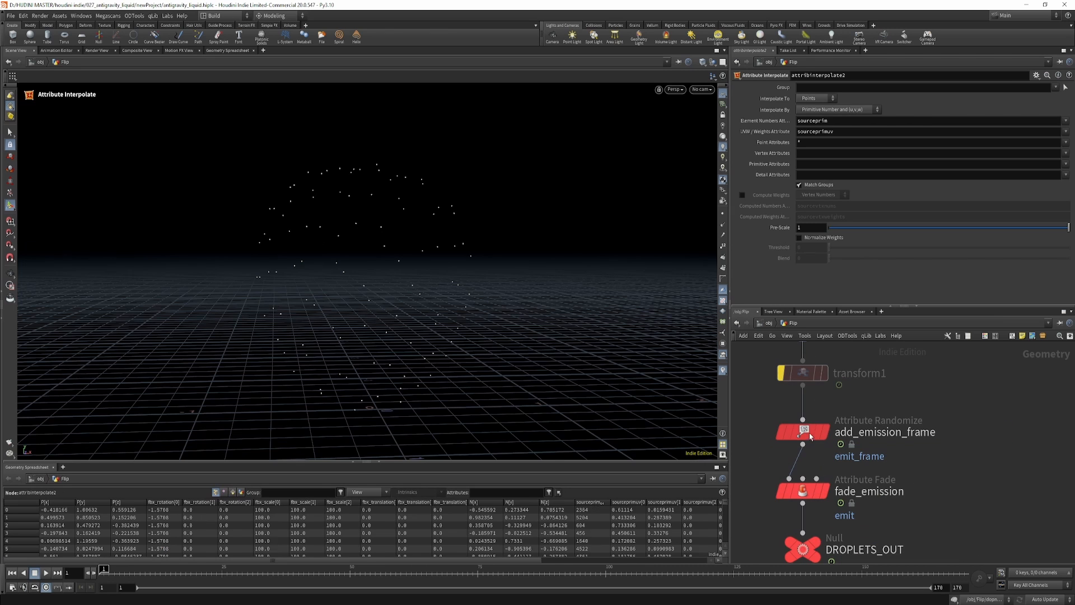
Examine the add_emission_frame node's emit_frame attribute and its minimum and maximum values.
{"action": "left_click", "coordinate": [802, 432]}
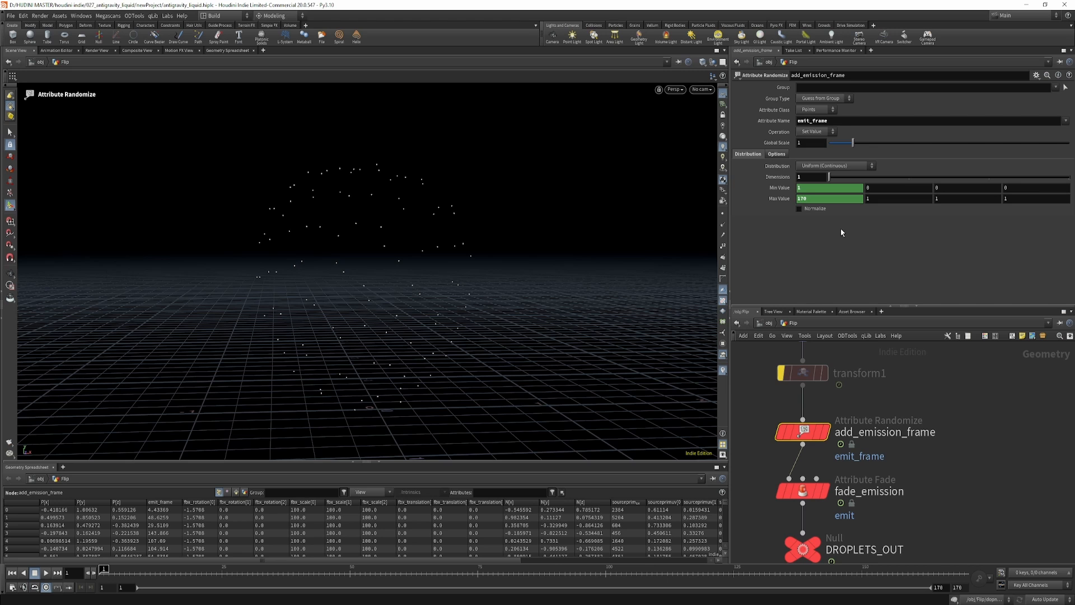
Check add_emission_frame's minimum and maximum values and browse the per-point emit_frame values in the geometry spreadsheet.
{"action": "left_click", "coordinate": [781, 188]}
{"action": "left_click", "coordinate": [781, 199]}
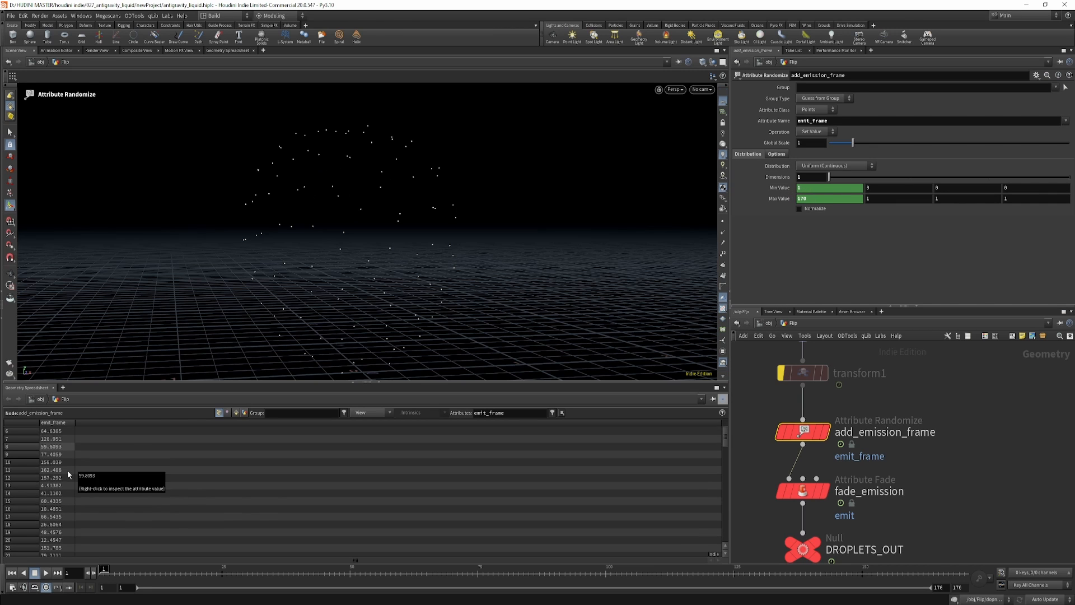
{"action": "scroll", "coordinate": [67, 473], "scroll_direction": "down", "scroll_amount": 5}
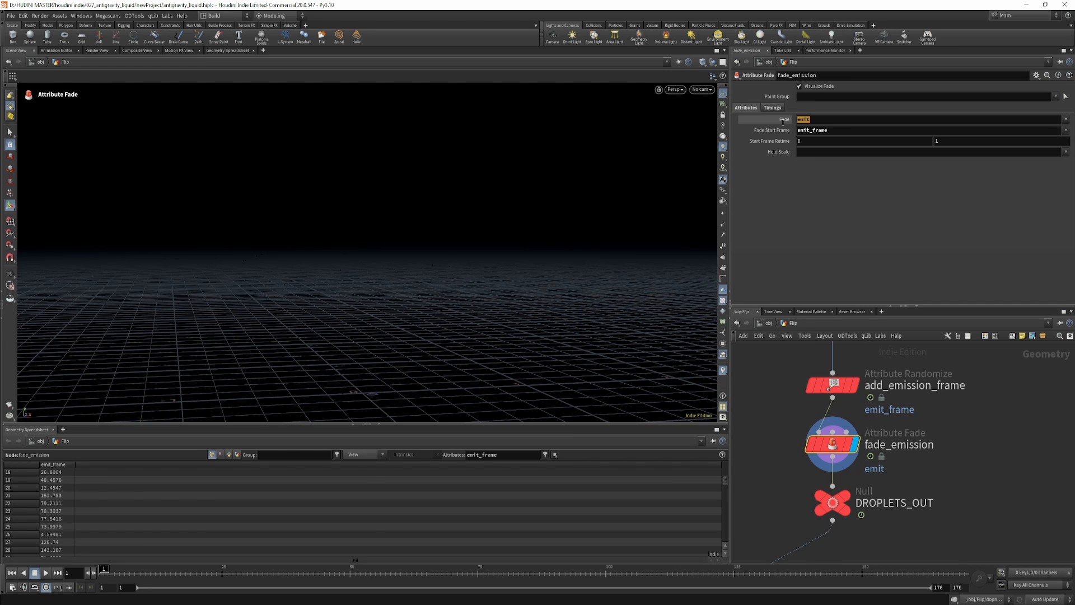
Examine fade_emission's fade and start frame attributes and its fade timings, and play the droplet points at DROPLETS_OUT.
{"action": "left_click_drag", "start_coordinate": [783, 122], "coordinate": [783, 122]}
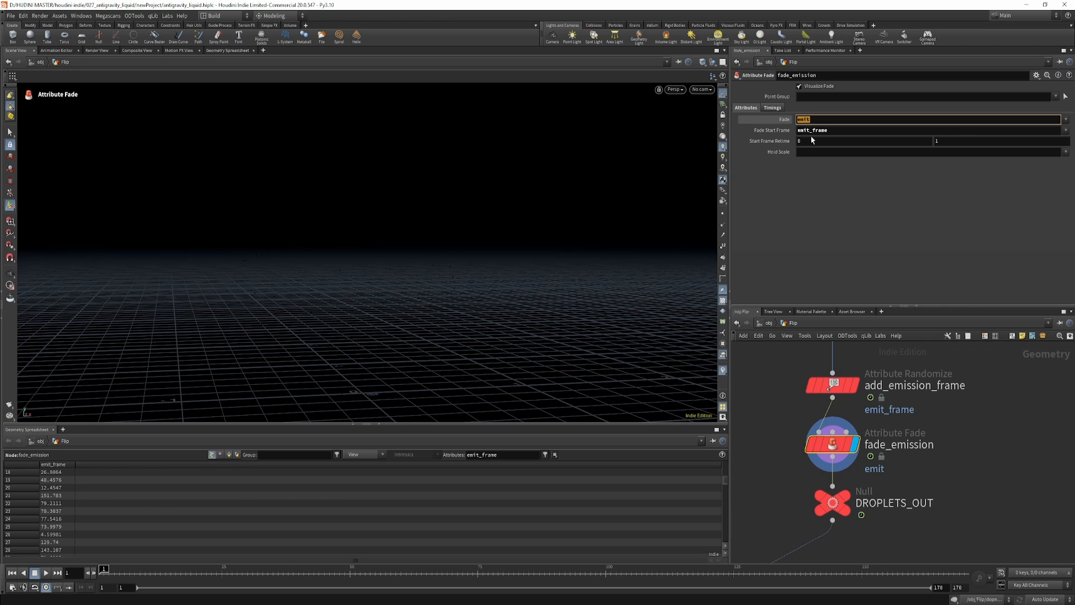
{"action": "left_click", "coordinate": [846, 131]}
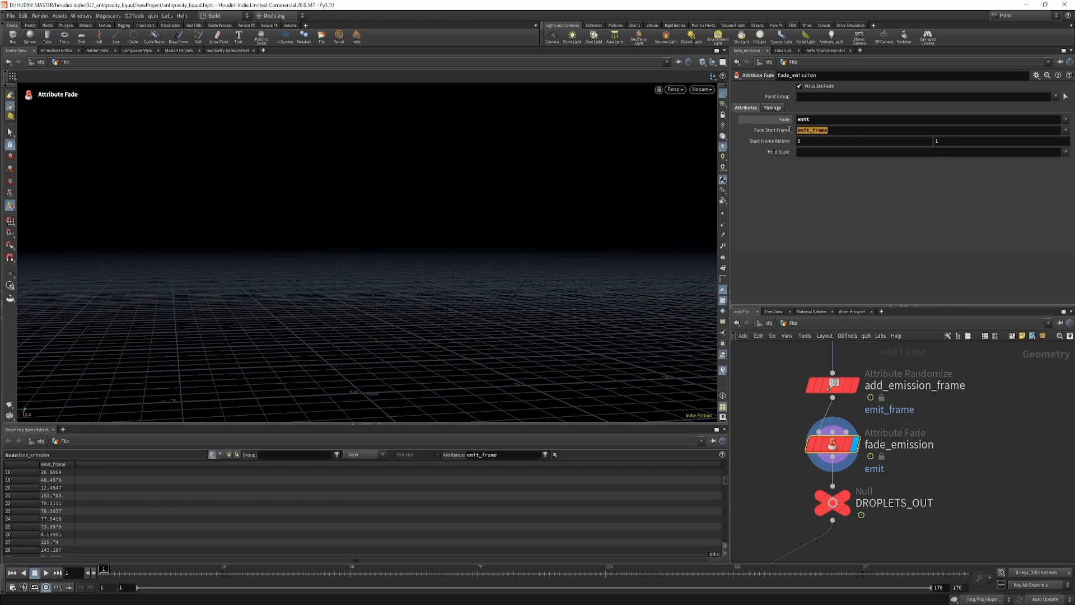
{"action": "left_click_drag", "start_coordinate": [789, 129], "coordinate": [788, 130]}
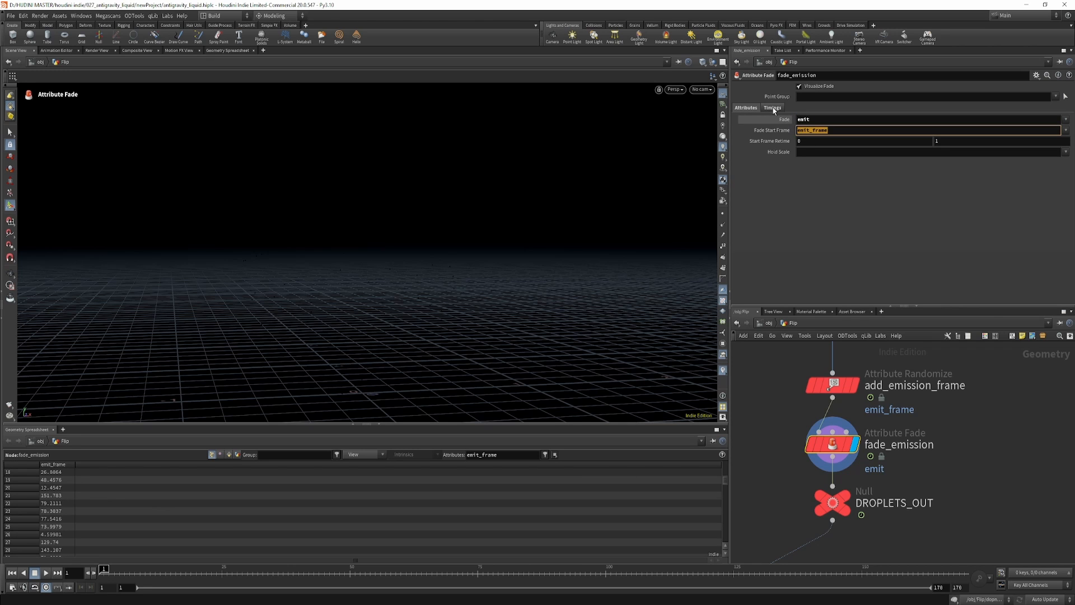
{"action": "left_click", "coordinate": [774, 108]}
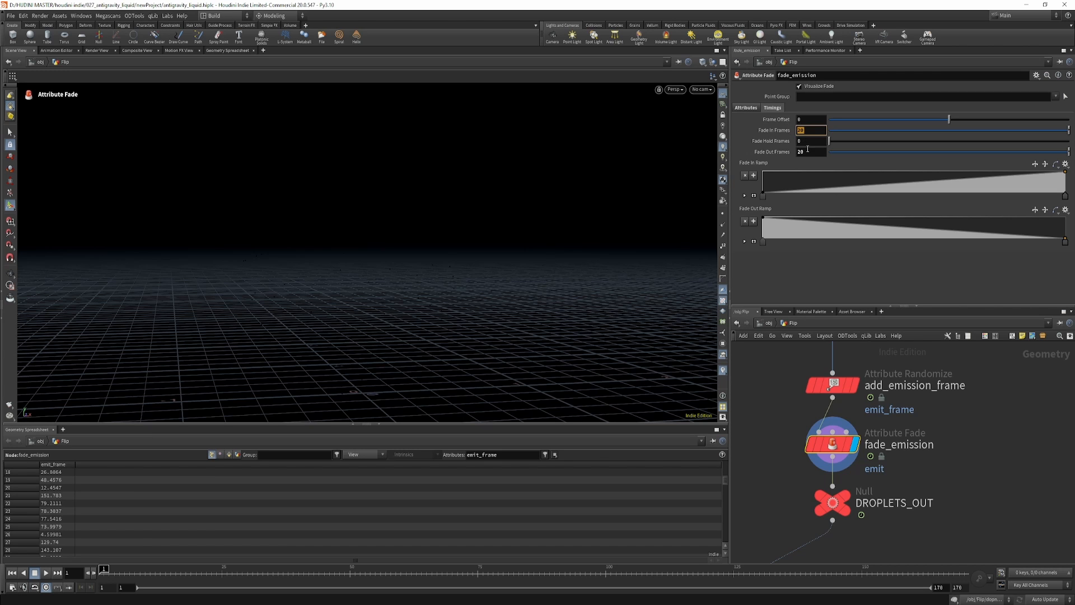
{"action": "left_click_drag", "start_coordinate": [811, 152], "coordinate": [776, 150]}
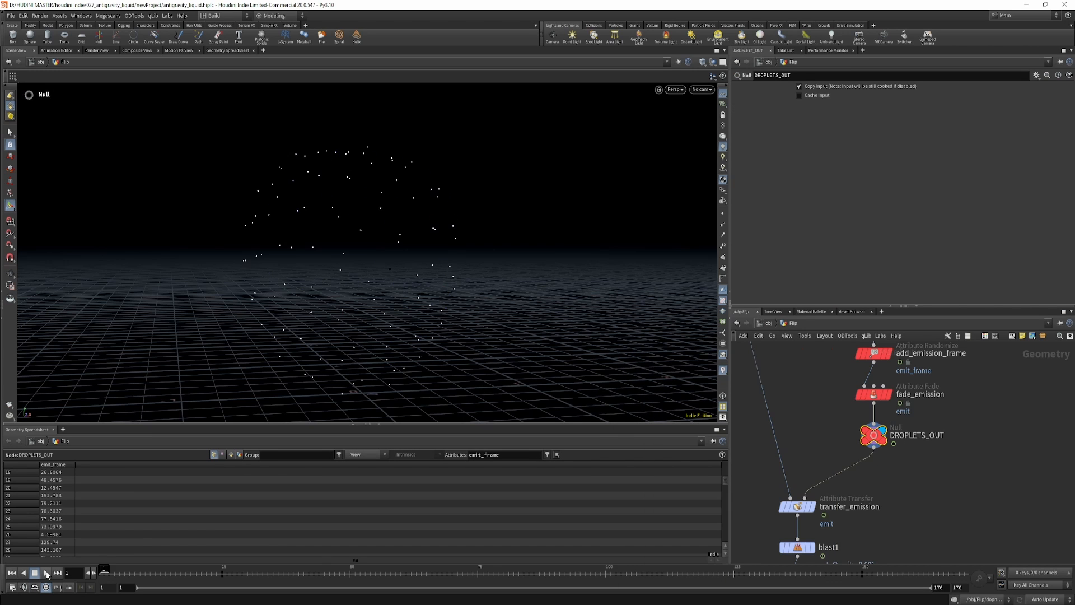
{"action": "left_click", "coordinate": [46, 574]}
{"action": "left_click", "coordinate": [46, 572]}
Play the emission spreading over the fruit at transfer_emission from the first frame and check its distance threshold.
{"action": "middle_click_drag", "start_coordinate": [823, 512], "coordinate": [839, 474]}
{"action": "left_click", "coordinate": [830, 469]}
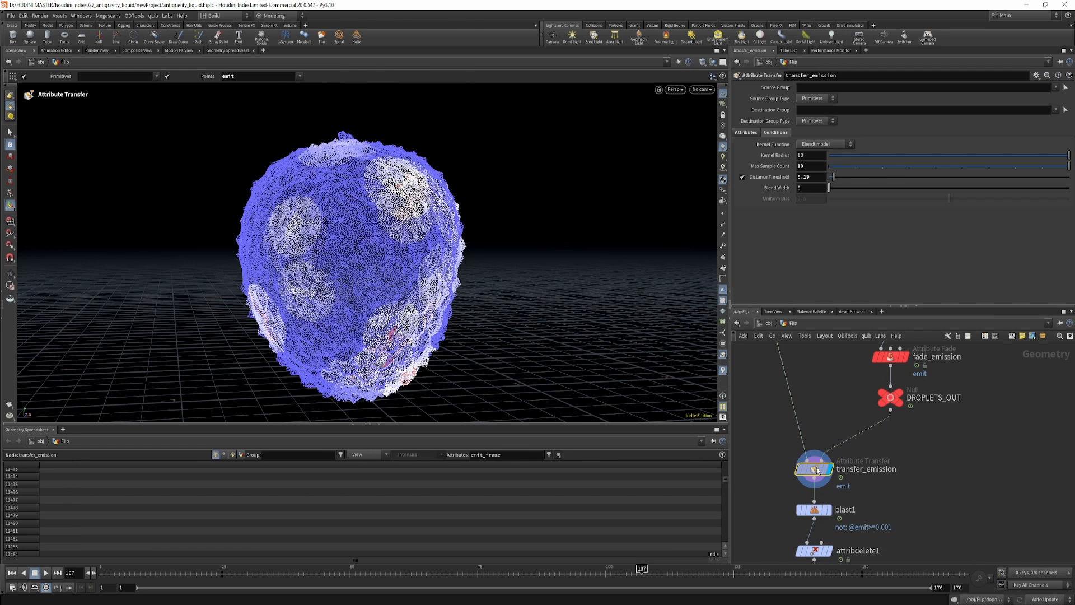
{"action": "left_click", "coordinate": [11, 572]}
{"action": "left_click", "coordinate": [46, 572]}
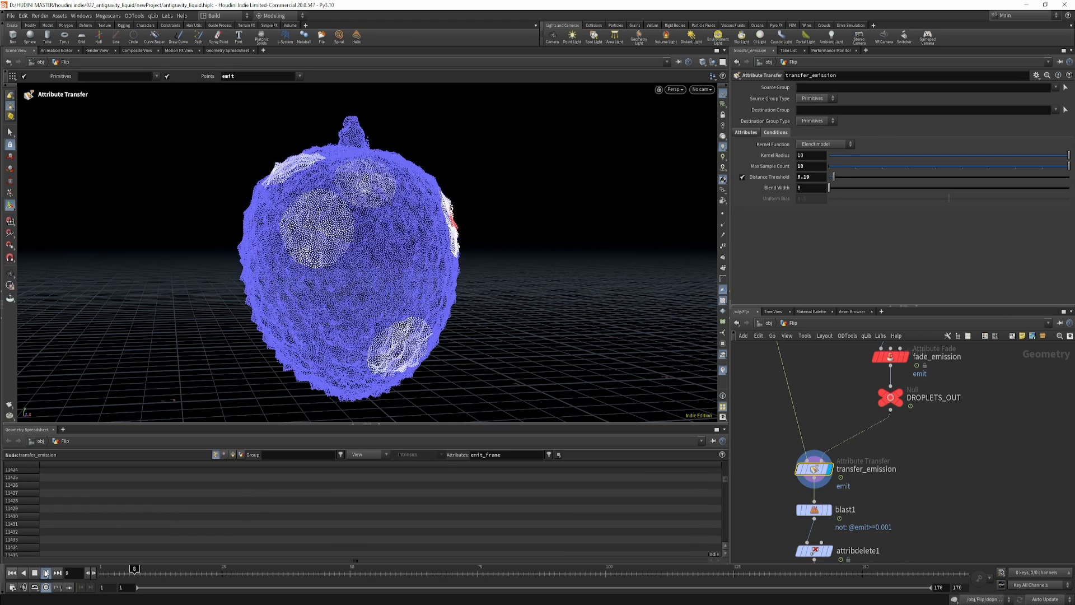
{"action": "middle_click_drag", "start_coordinate": [829, 503], "coordinate": [838, 445]}
{"action": "left_click_drag", "start_coordinate": [834, 177], "coordinate": [834, 181]}
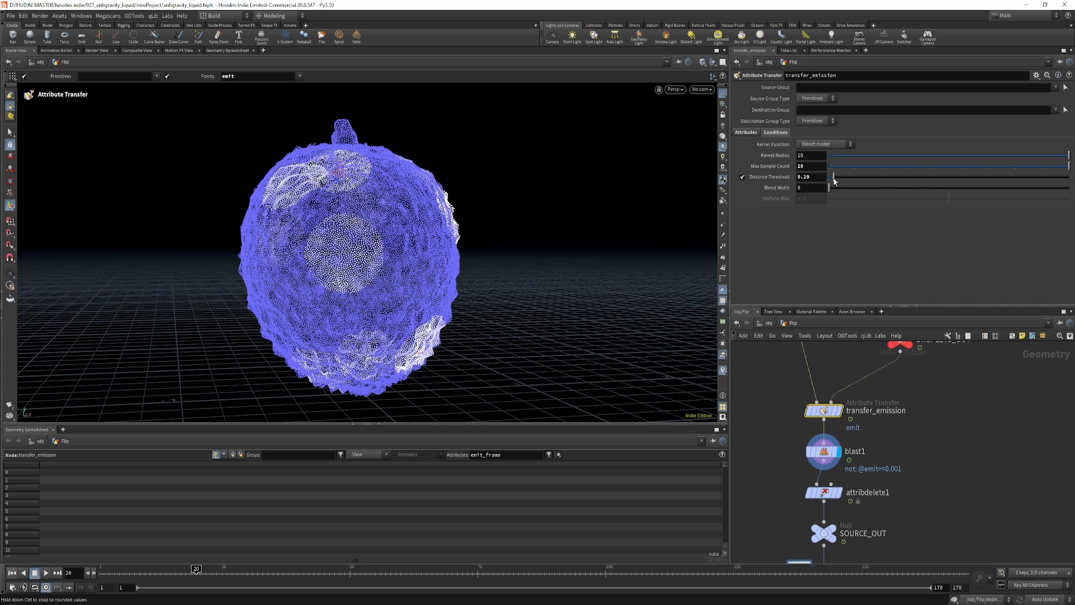
Examine the blast1 node's emit group condition and play its remaining source patches from the first frame.
{"action": "left_click", "coordinate": [816, 458]}
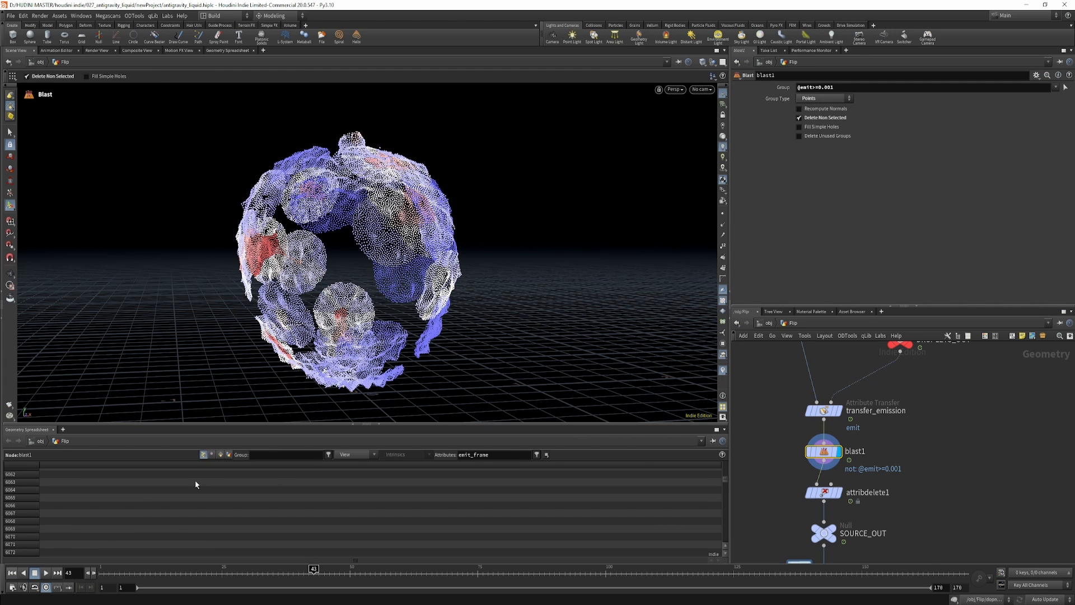
{"action": "left_click", "coordinate": [12, 572]}
{"action": "left_click", "coordinate": [46, 572]}
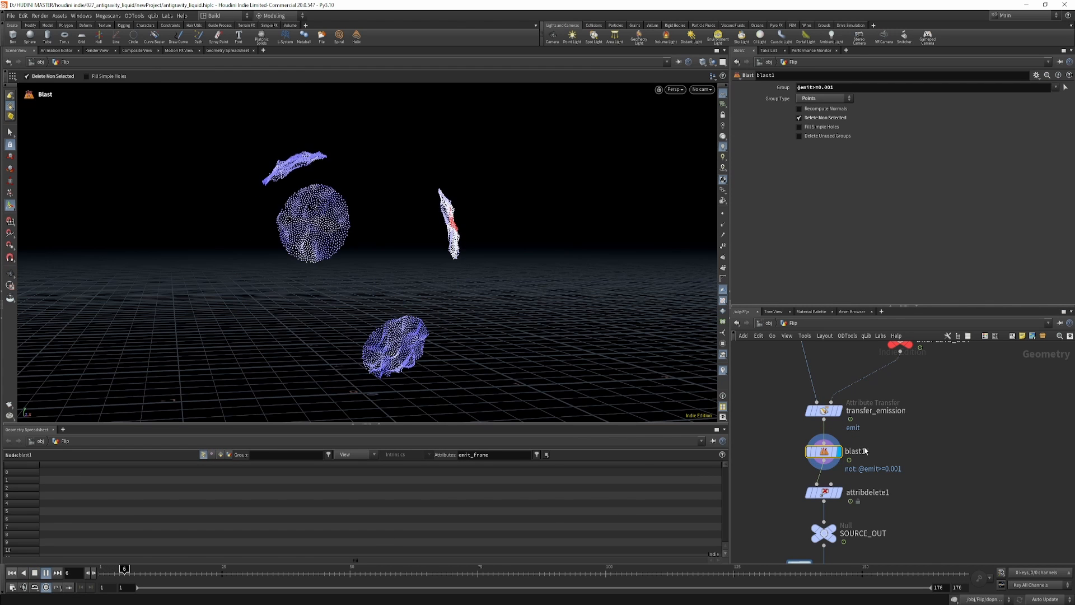
{"action": "key", "text": "Up"}
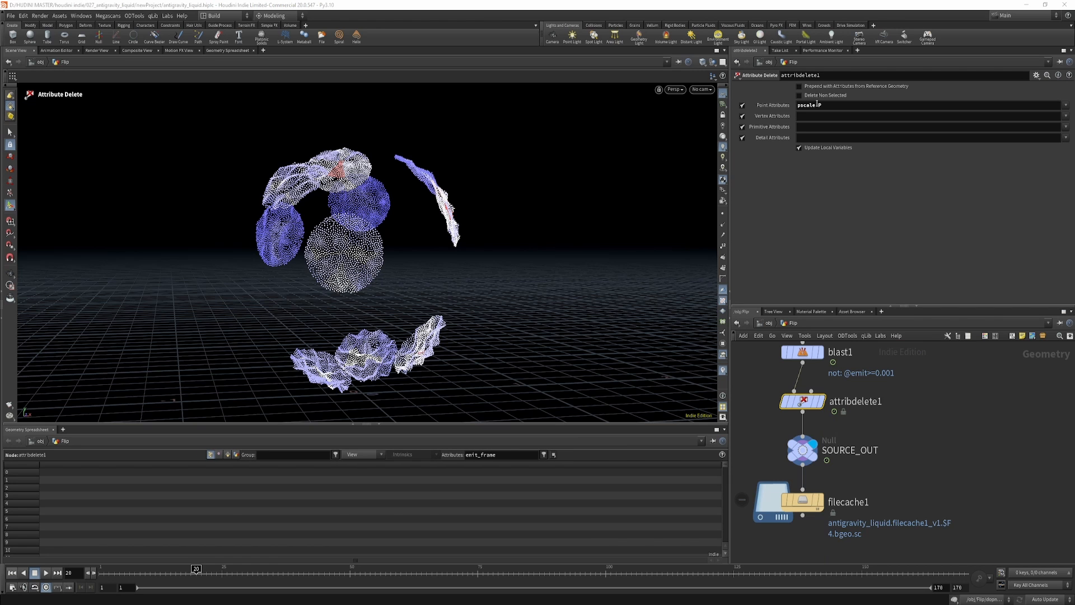
Make attribdelete1 keep only the P point attribute by enabling deletion of non-selected attributes, and inspect the node's information.
{"action": "double_click", "coordinate": [809, 105]}
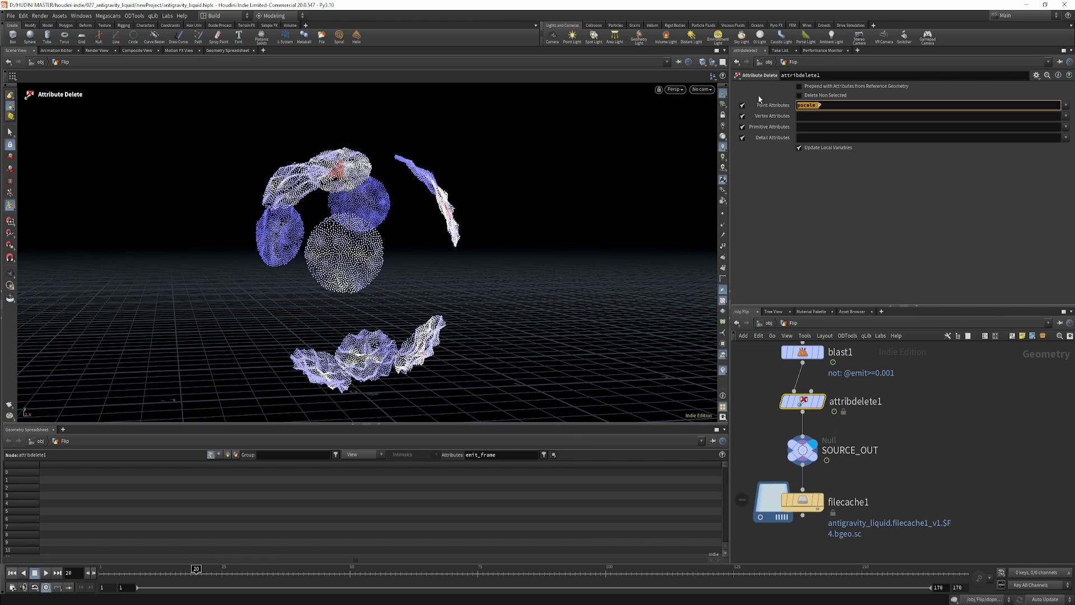
{"action": "type", "text": "P"}
{"action": "left_click", "coordinate": [867, 210]}
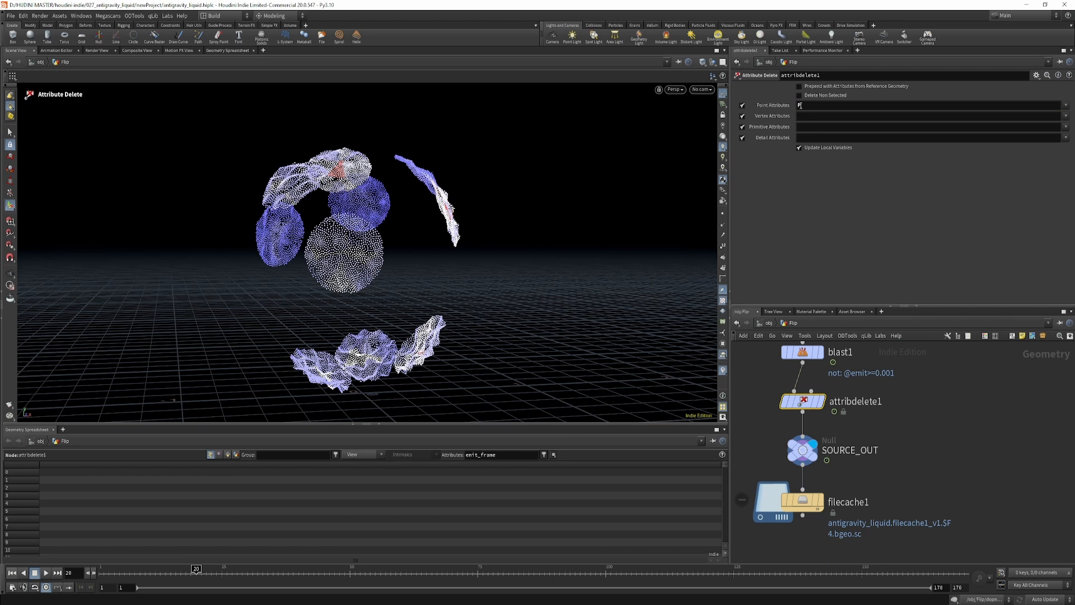
{"action": "left_click", "coordinate": [800, 95]}
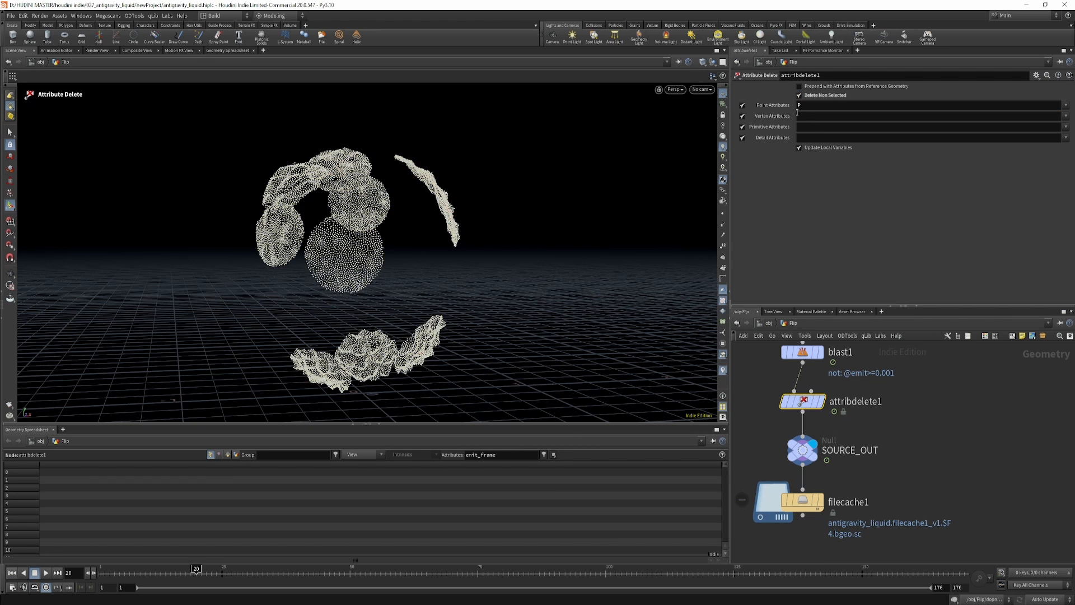
{"action": "middle_click", "coordinate": [795, 454]}
{"action": "mouse_move", "coordinate": [801, 406]}
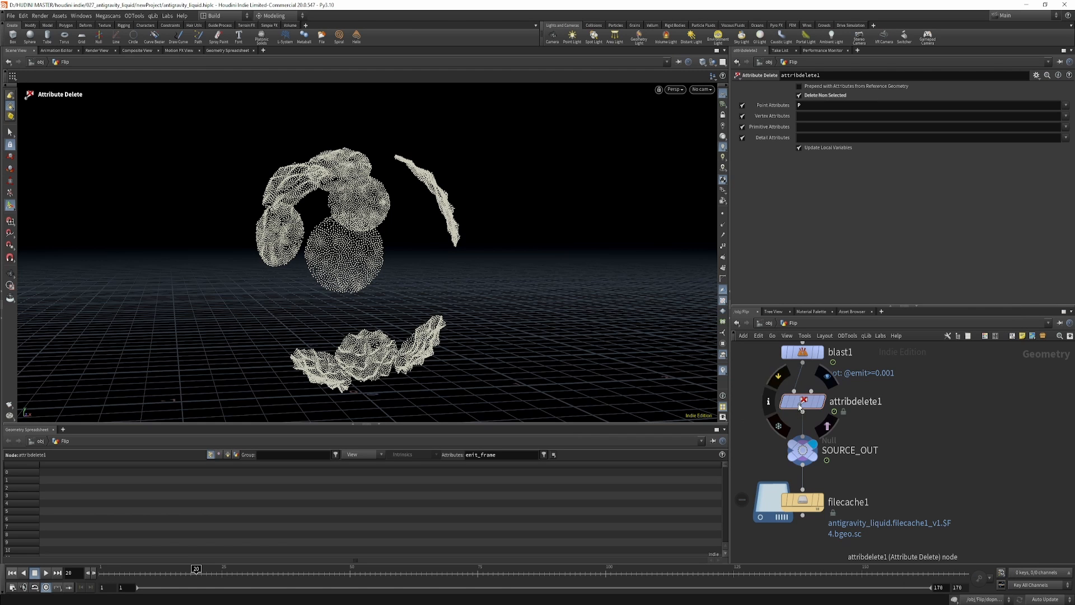
{"action": "left_click", "coordinate": [768, 401]}
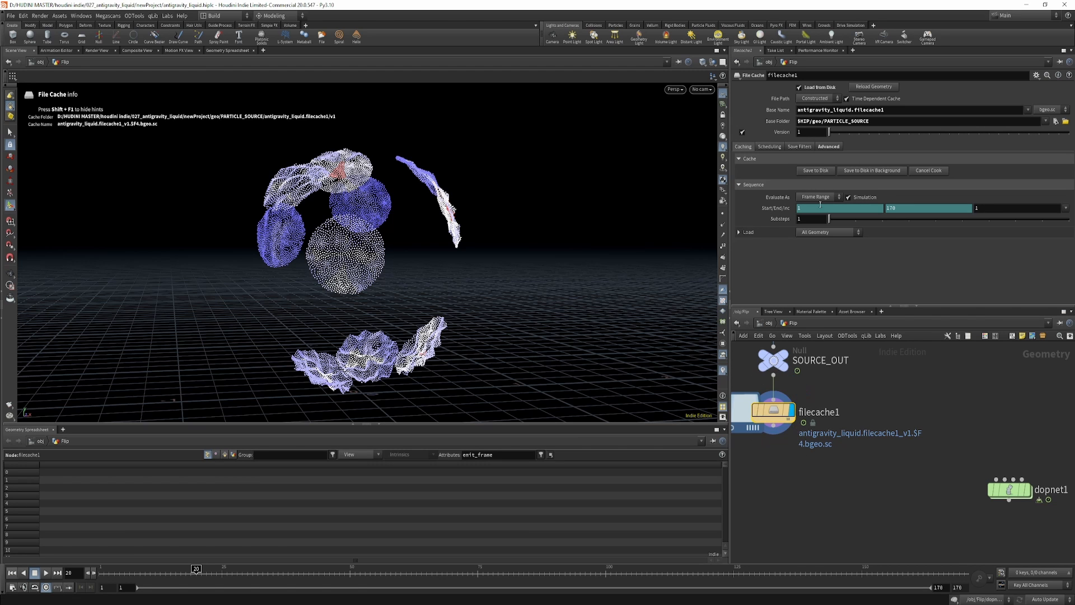
Review the filecache1 node, move on to dopnet1 and return the timeline to the first frame.
{"action": "middle_click_drag", "start_coordinate": [831, 388], "coordinate": [890, 417]}
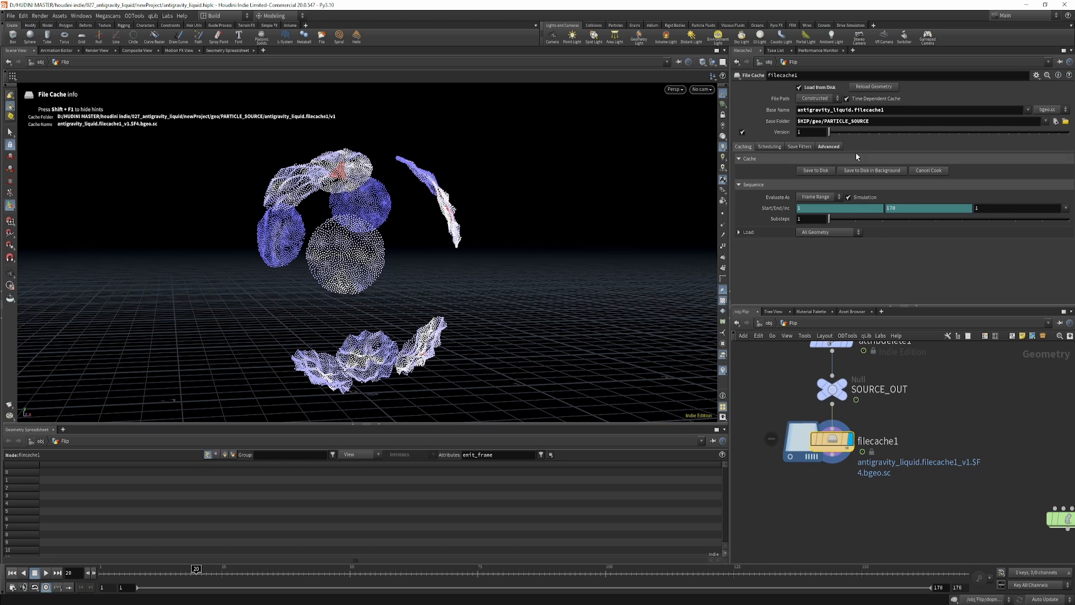
{"action": "middle_click_drag", "start_coordinate": [1071, 530], "coordinate": [870, 442]}
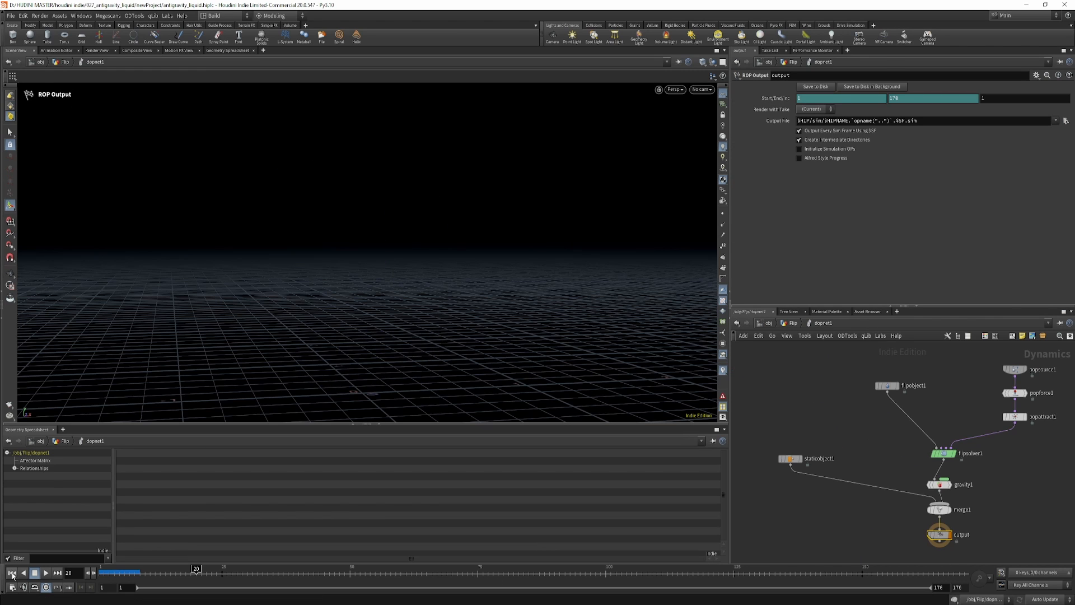
{"action": "left_click", "coordinate": [12, 572]}
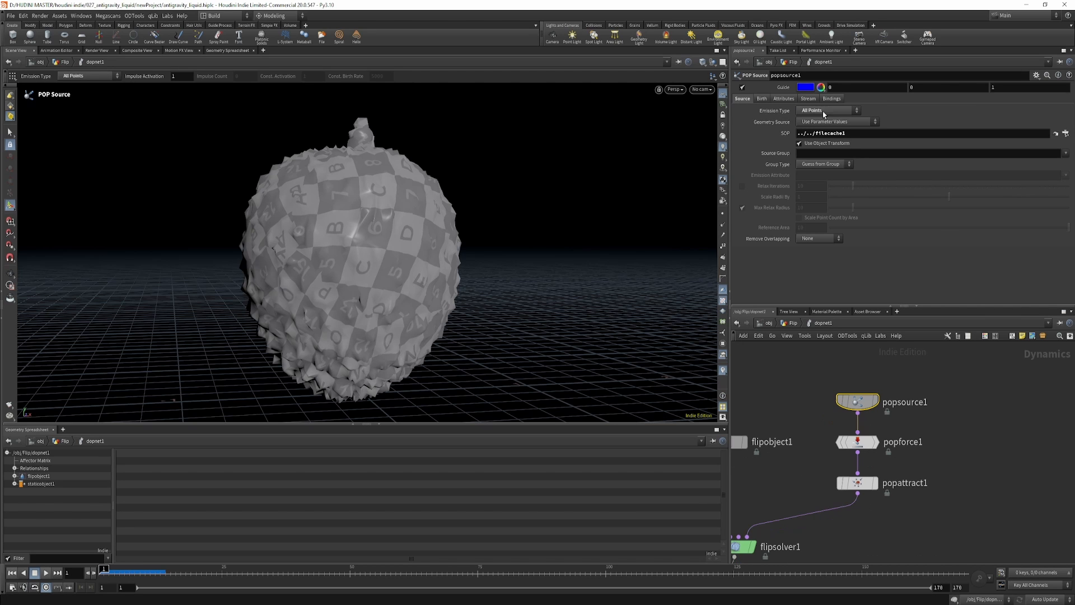
Set popsource1's emission type to All Geometry, keep Use Parameter Values as geometry source and check the filecache1 SOP path.
{"action": "left_click", "coordinate": [824, 112]}
{"action": "left_click", "coordinate": [824, 129]}
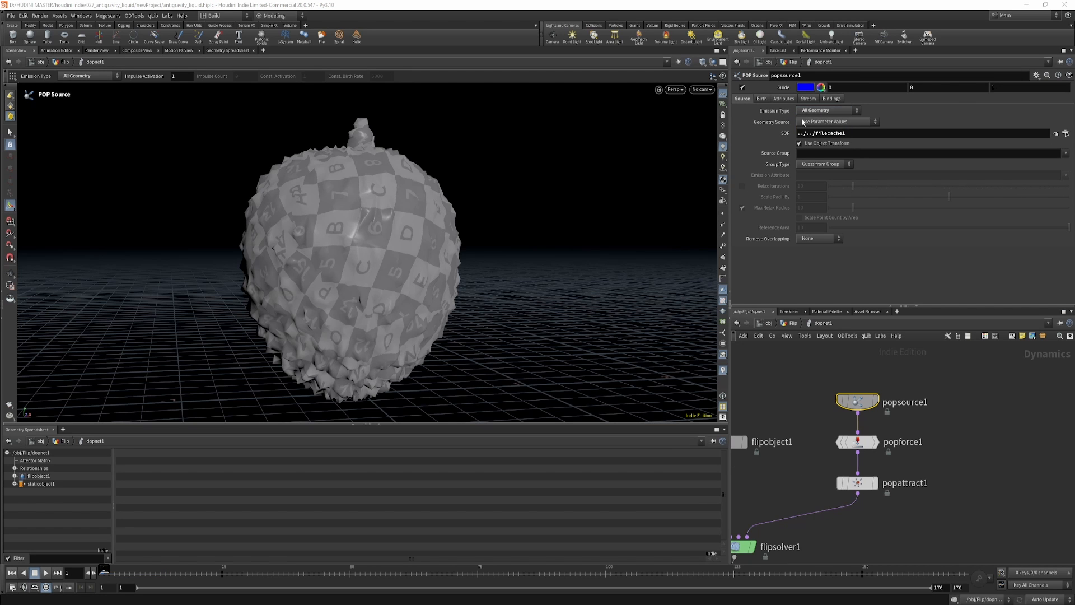
{"action": "left_click", "coordinate": [831, 123]}
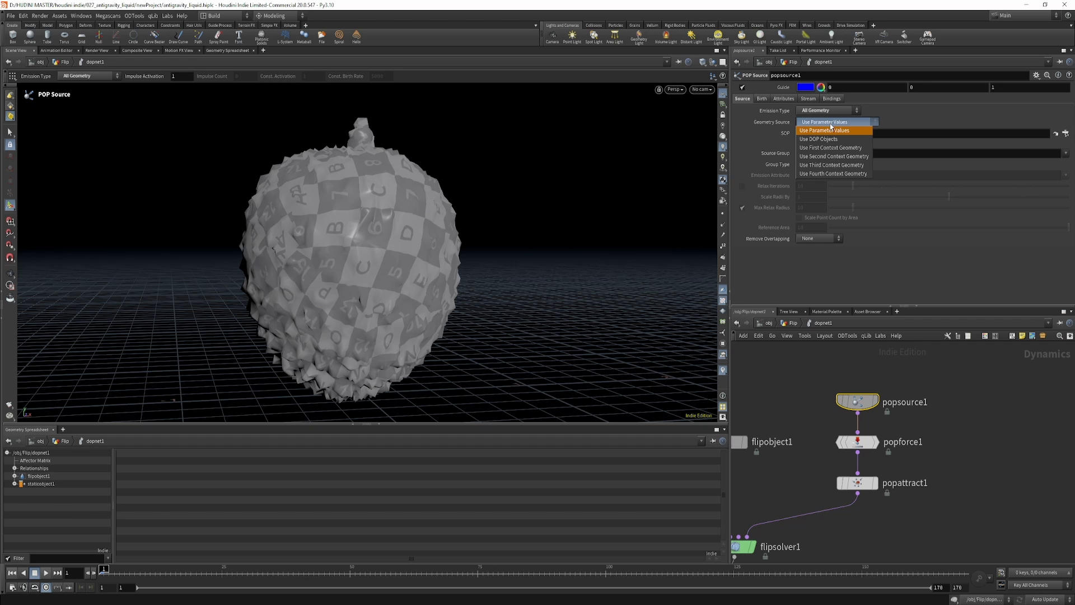
{"action": "left_click", "coordinate": [831, 129]}
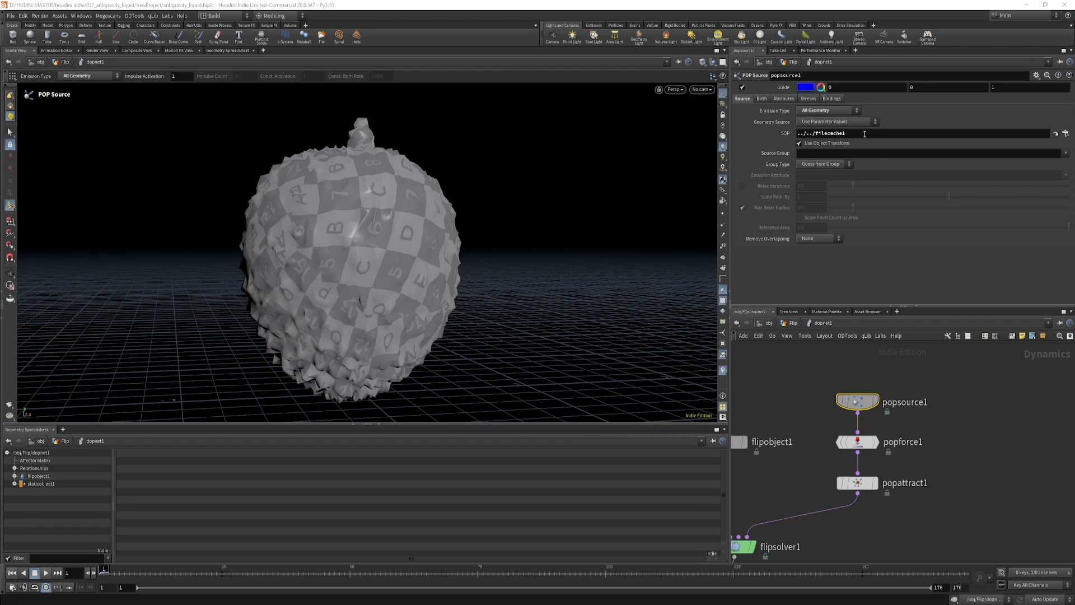
{"action": "left_click_drag", "start_coordinate": [864, 134], "coordinate": [805, 136]}
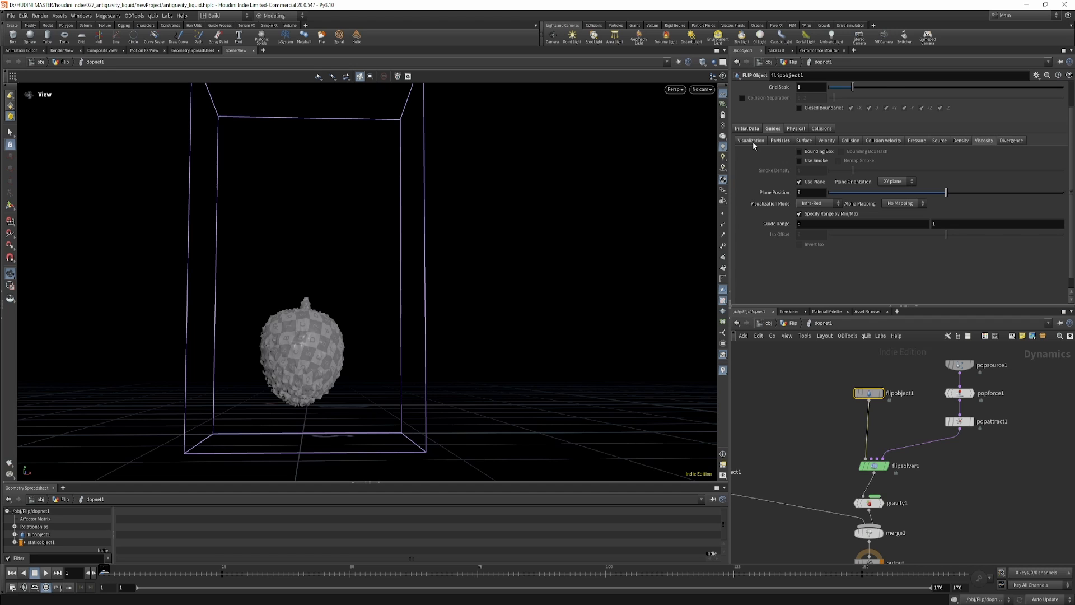
Examine flipobject1's physical properties and popforce1's noise amplitude and swirl size.
{"action": "left_click", "coordinate": [792, 130]}
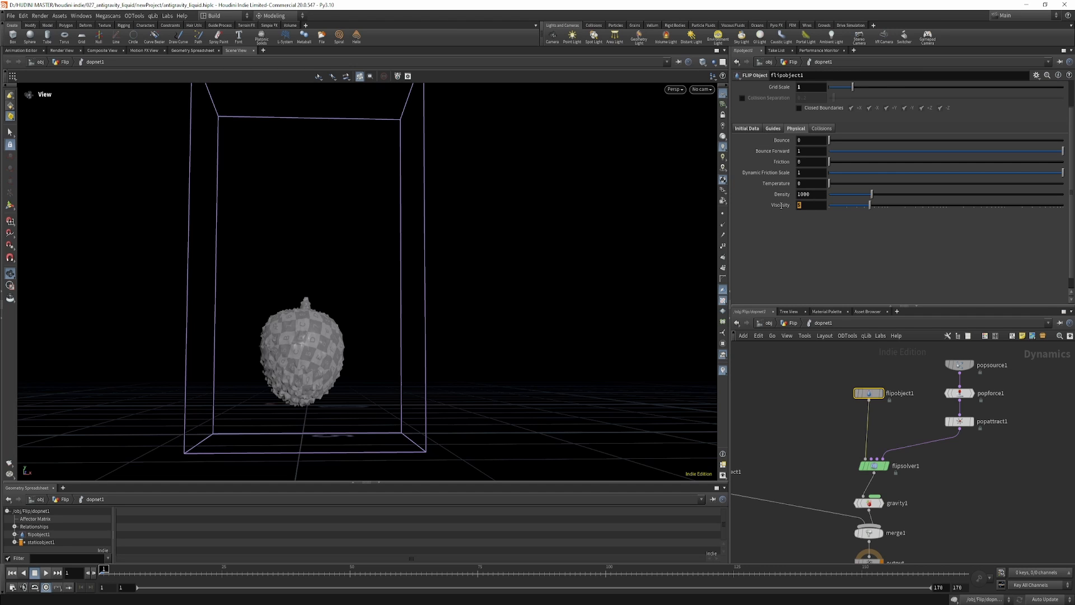
{"action": "scroll", "coordinate": [944, 435], "scroll_direction": "up", "scroll_amount": 3}
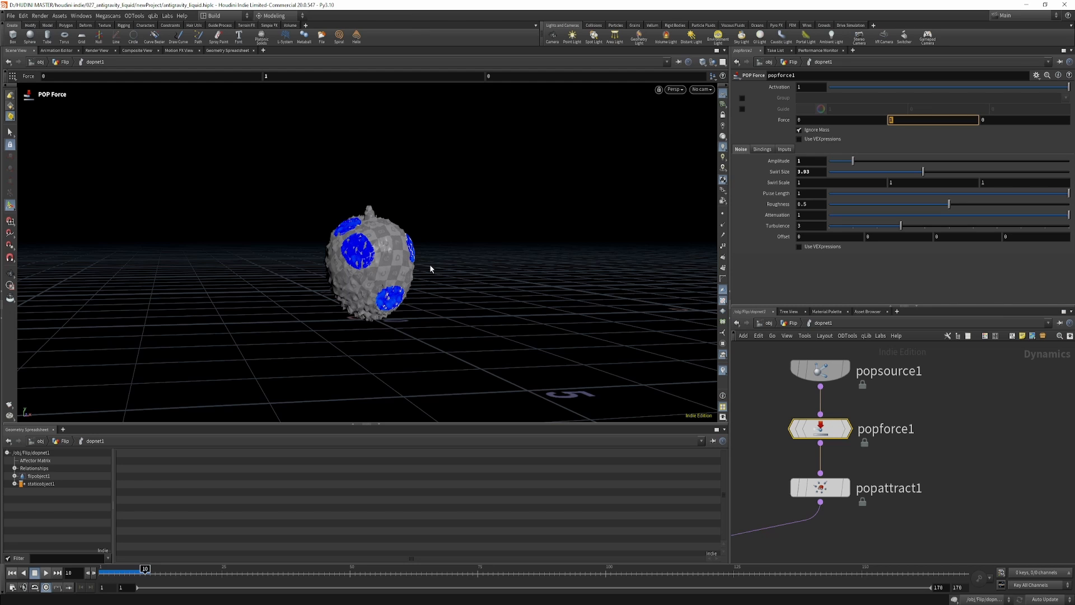
{"action": "left_click", "coordinate": [812, 161]}
{"action": "left_click_drag", "start_coordinate": [821, 172], "coordinate": [800, 175]}
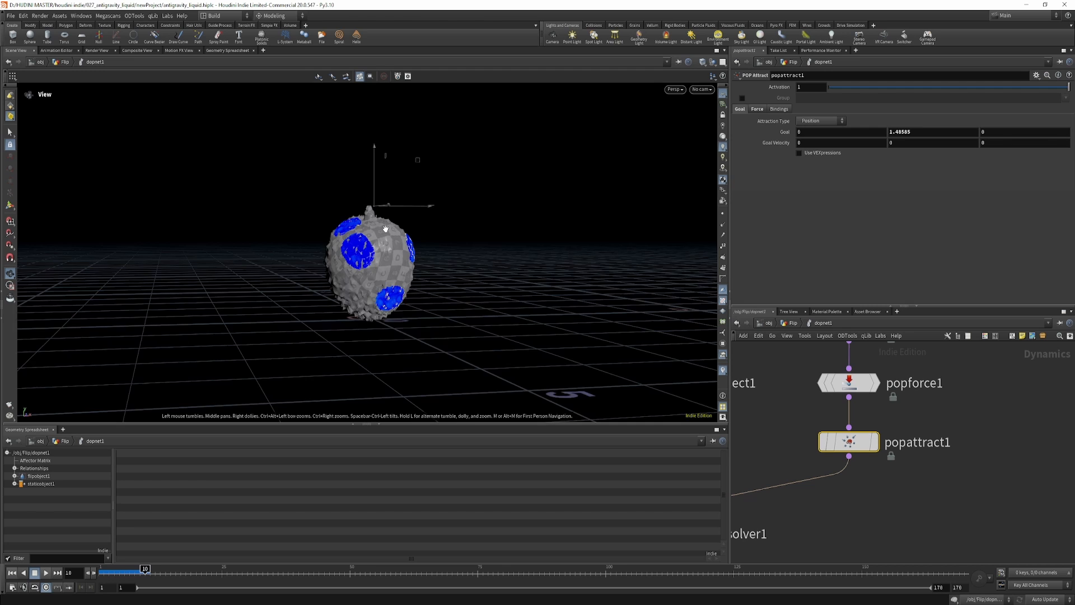
Examine popattract1's goal position relative to the fruit.
{"action": "middle_click_drag", "start_coordinate": [274, 231], "coordinate": [236, 151], "text": "alt"}
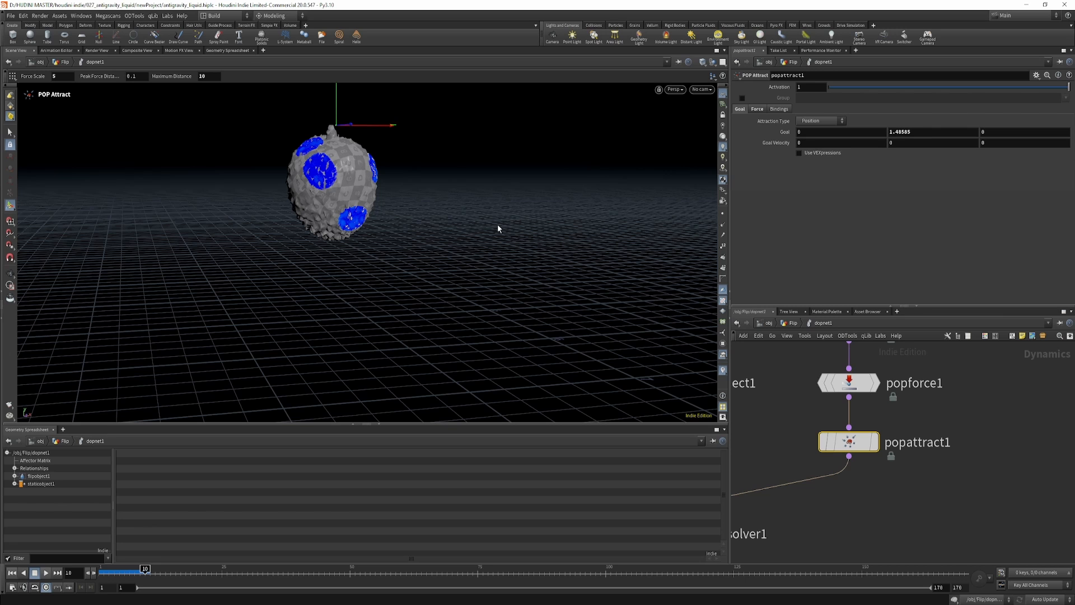
{"action": "scroll", "coordinate": [972, 452], "scroll_direction": "down", "scroll_amount": 3}
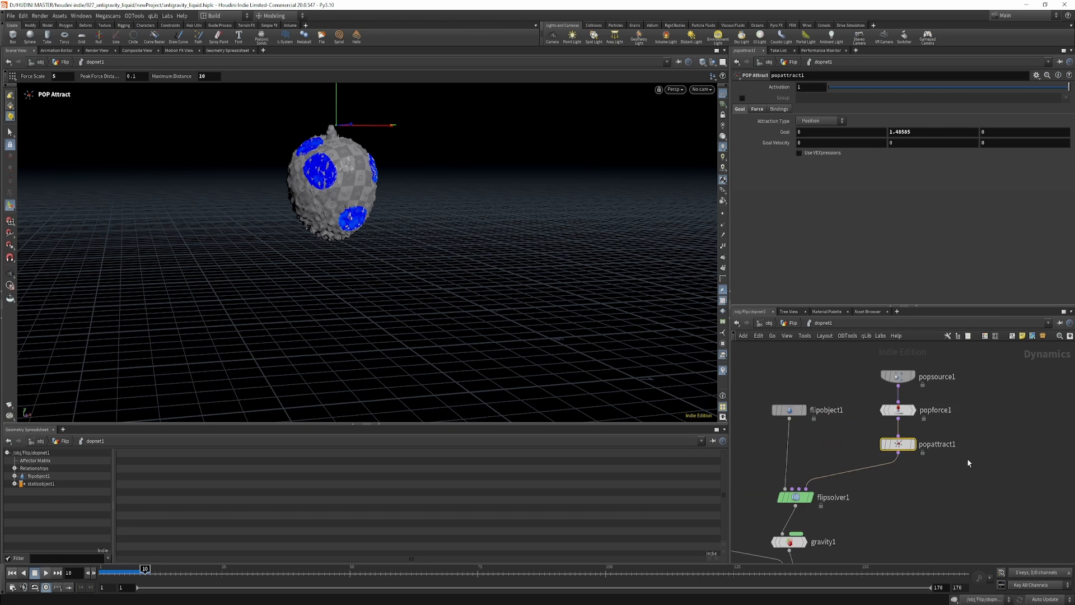
Examine flipsolver1's velocity transfer options and its viscosity and surface tension settings.
{"action": "middle_click_drag", "start_coordinate": [940, 502], "coordinate": [987, 463]}
{"action": "scroll", "coordinate": [911, 452], "scroll_direction": "up", "scroll_amount": 2}
{"action": "left_click", "coordinate": [816, 462]}
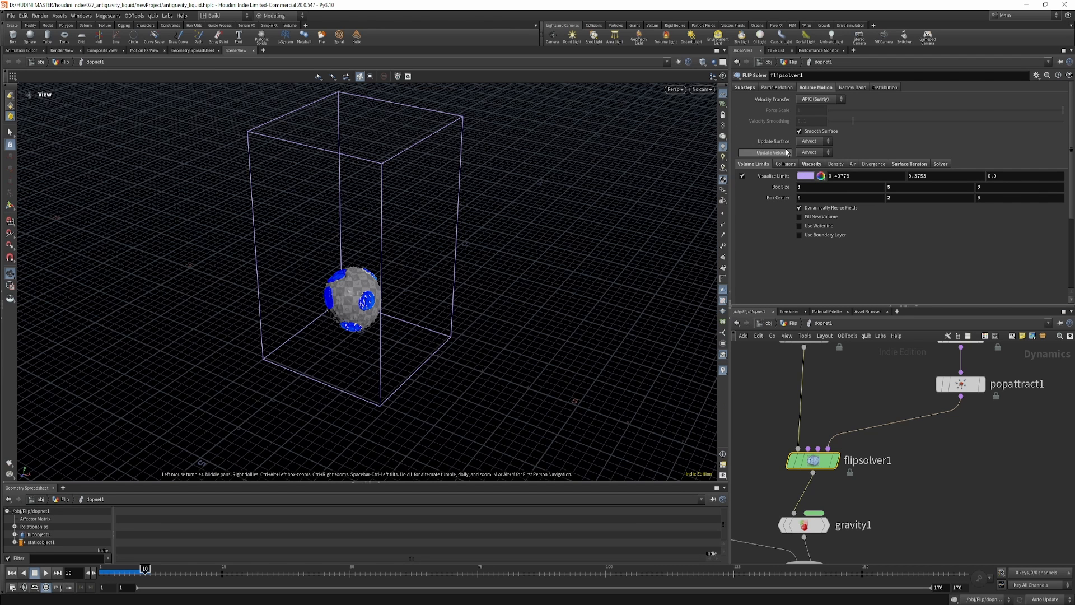
{"action": "left_click", "coordinate": [812, 100]}
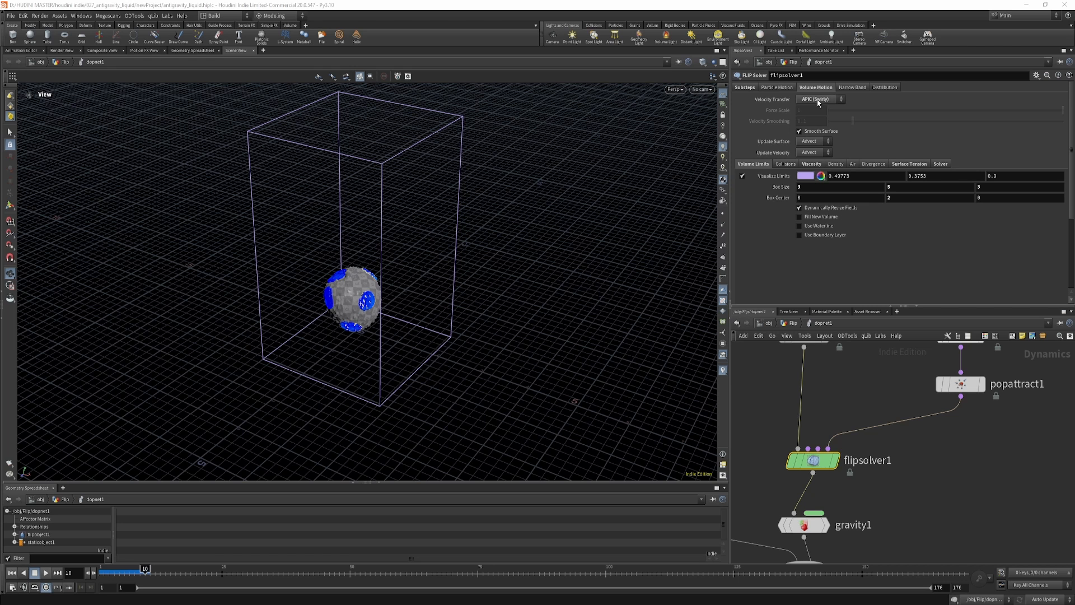
{"action": "left_click", "coordinate": [812, 164]}
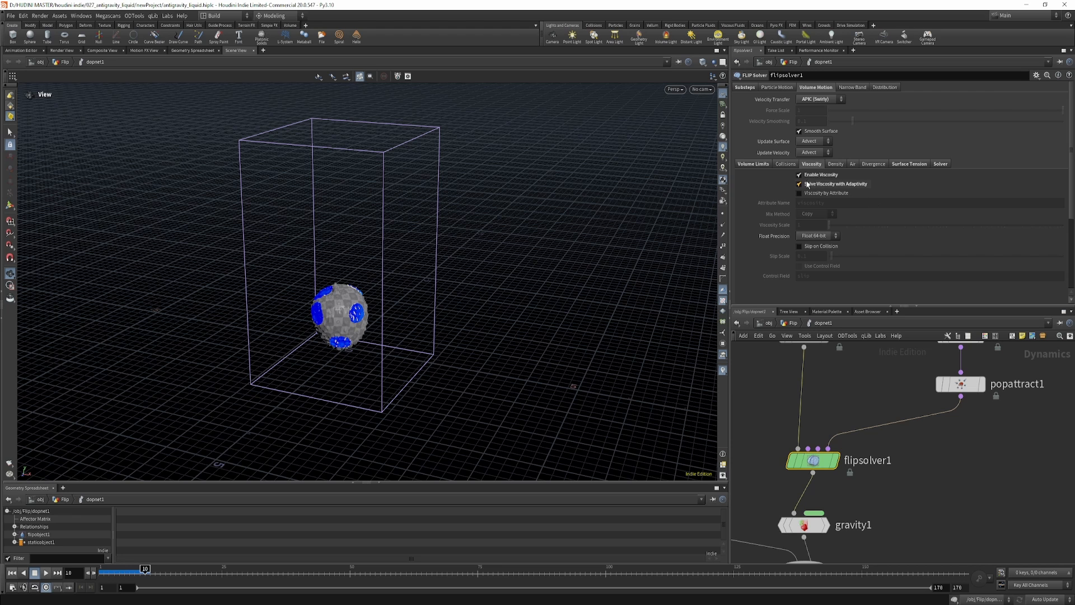
{"action": "left_click", "coordinate": [908, 164]}
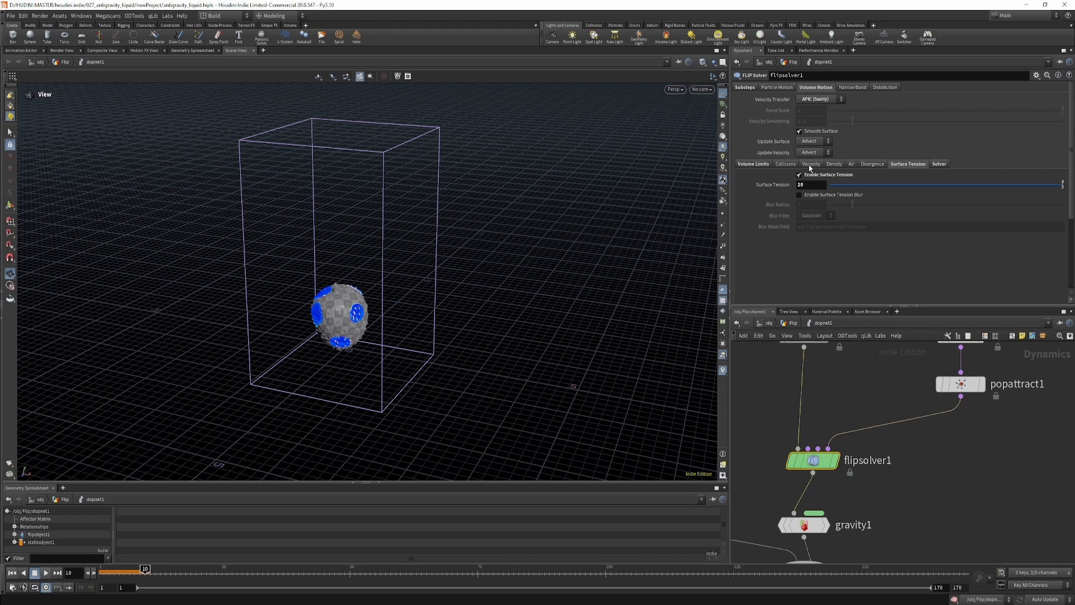
Return to the first frame and start playback of the FLIP simulation.
{"action": "left_click", "coordinate": [12, 572]}
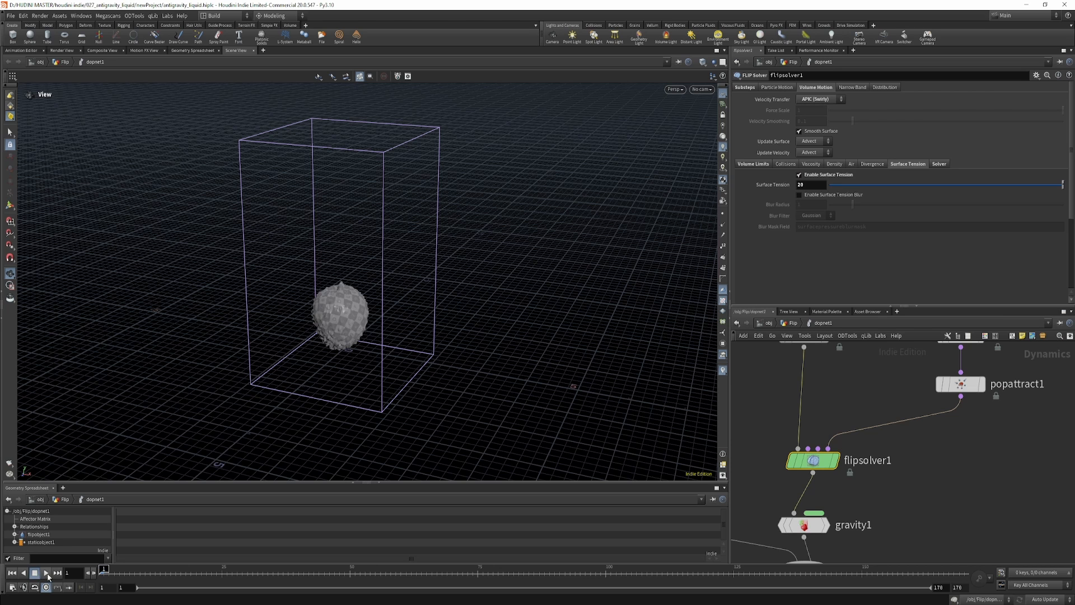
{"action": "left_click", "coordinate": [46, 573]}
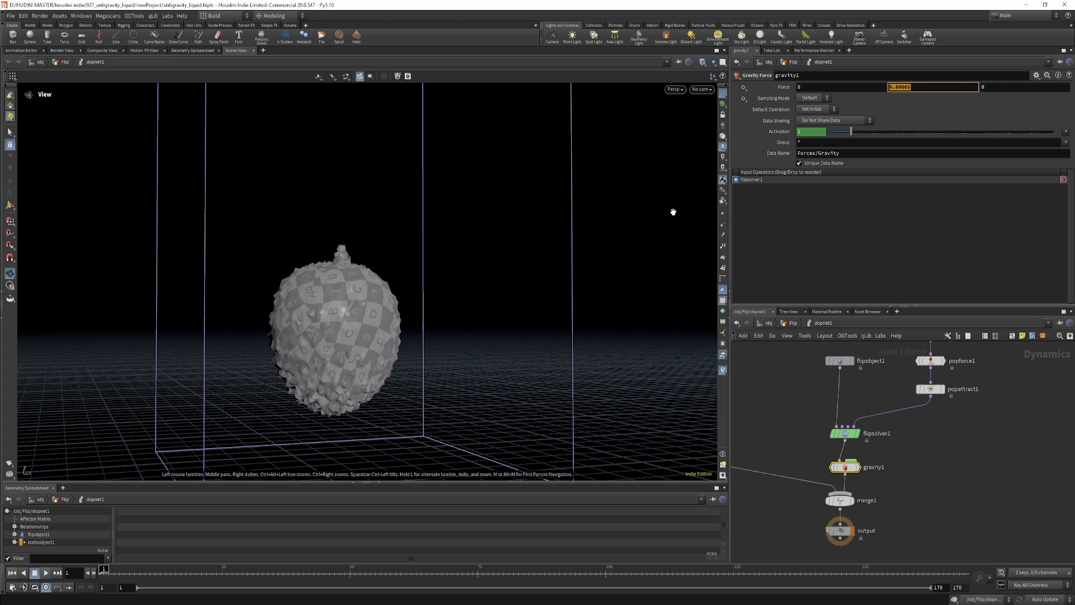
Examine staticobject1's SOP path, deforming geometry option and RBD solver collision settings.
{"action": "scroll", "coordinate": [950, 487], "scroll_direction": "down", "scroll_amount": 1}
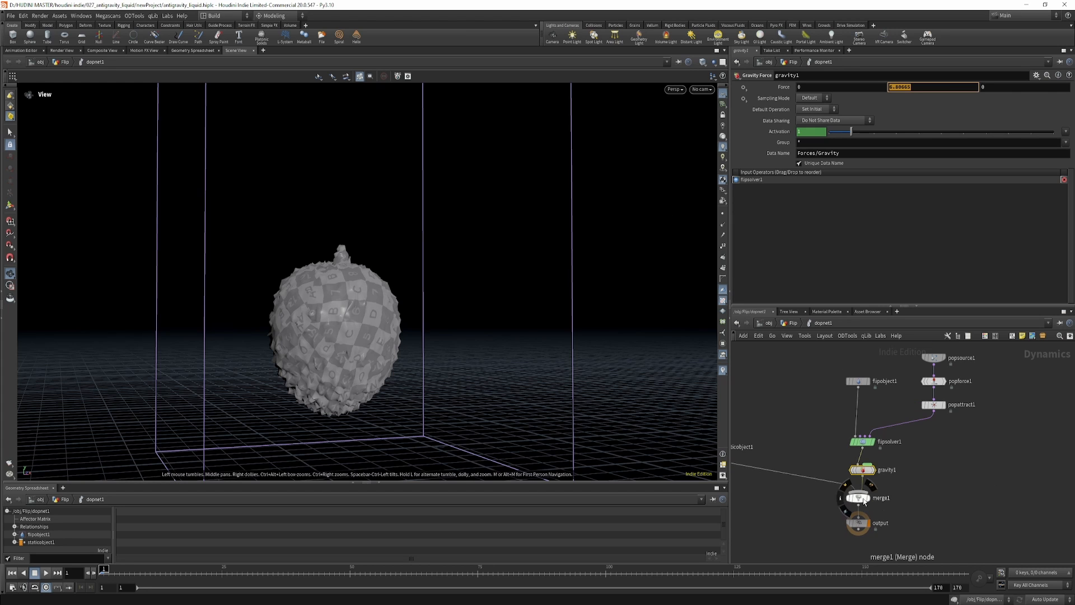
{"action": "left_click_drag", "start_coordinate": [863, 495], "coordinate": [864, 521]}
{"action": "middle_click_drag", "start_coordinate": [896, 496], "coordinate": [982, 504]}
{"action": "scroll", "coordinate": [981, 506], "scroll_direction": "down", "scroll_amount": 1}
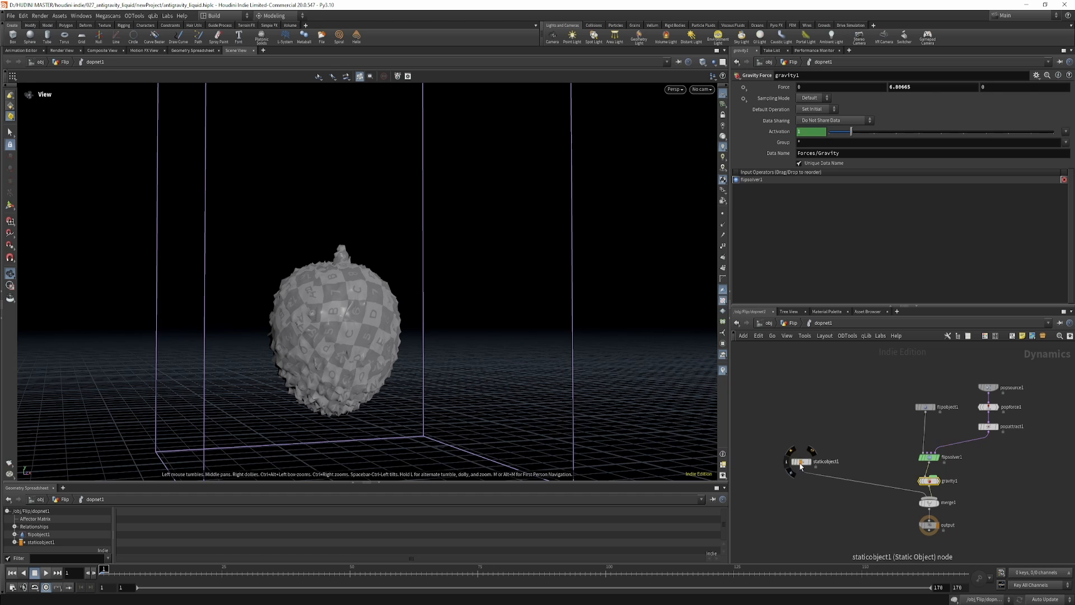
{"action": "left_click", "coordinate": [801, 460]}
{"action": "left_click_drag", "start_coordinate": [760, 402], "coordinate": [842, 512]}
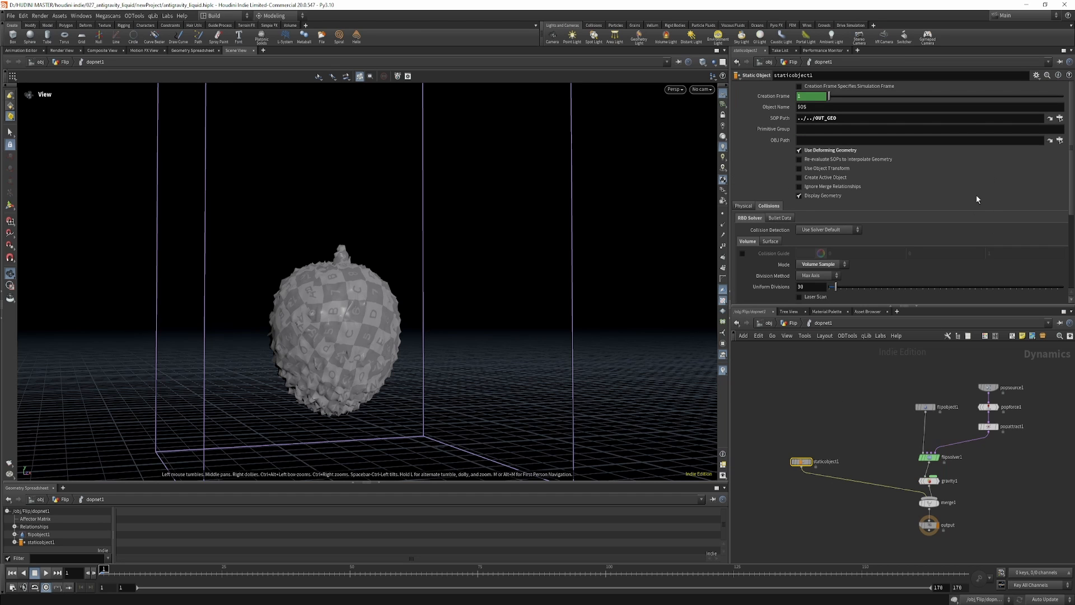
{"action": "scroll", "coordinate": [916, 253], "scroll_direction": "down", "scroll_amount": 2}
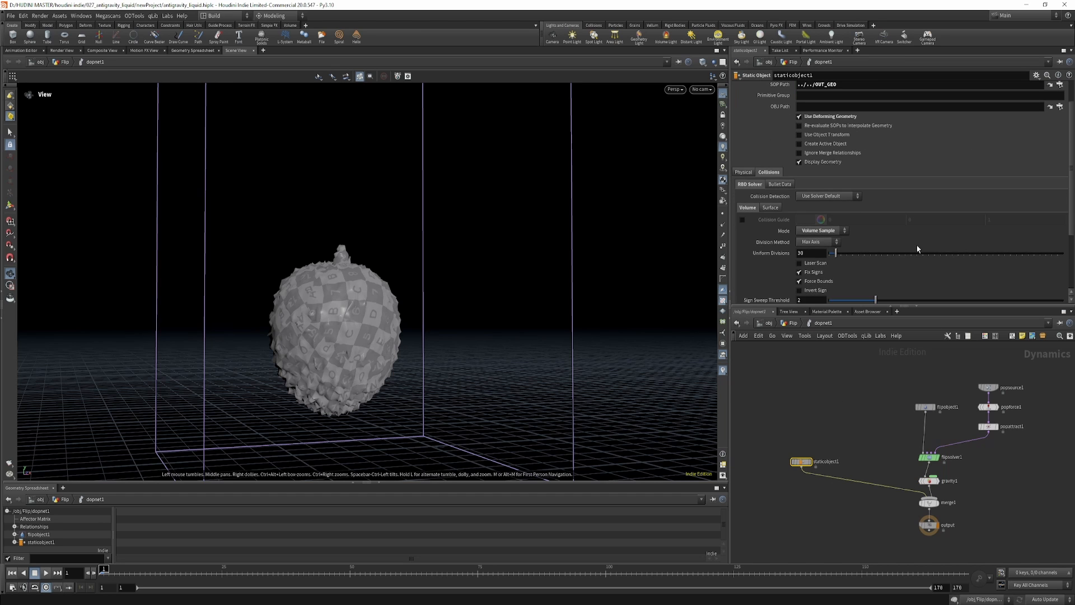
{"action": "scroll", "coordinate": [917, 249], "scroll_direction": "up", "scroll_amount": 2}
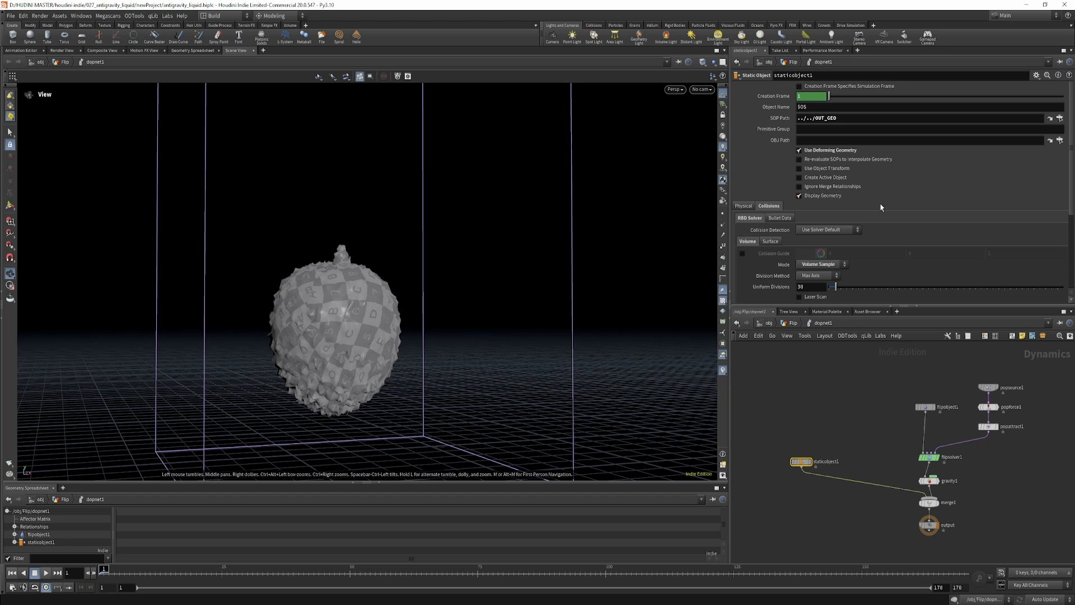
{"action": "scroll", "coordinate": [880, 207], "scroll_direction": "down", "scroll_amount": 5}
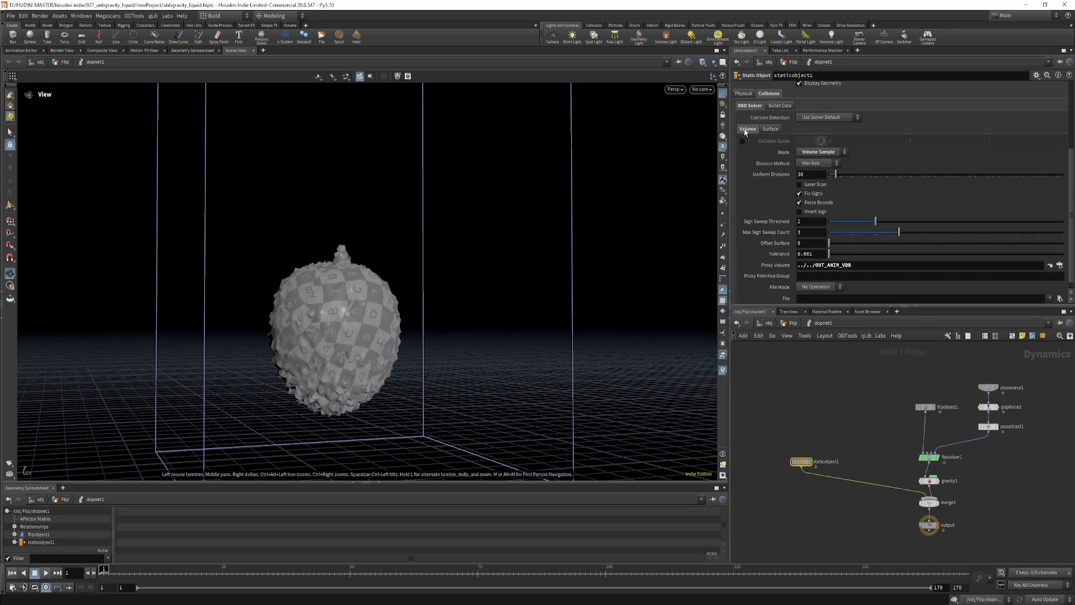
Examine staticobject1's collision volume mode options and its proxy volume path.
{"action": "left_click", "coordinate": [821, 151]}
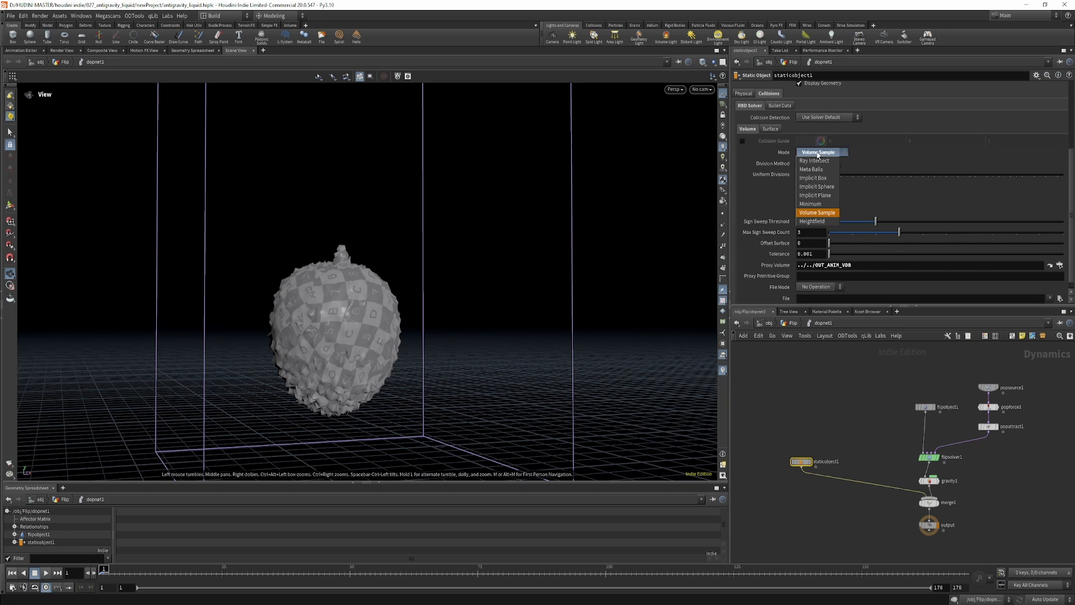
{"action": "left_click", "coordinate": [846, 215]}
{"action": "scroll", "coordinate": [857, 210], "scroll_direction": "down", "scroll_amount": 1}
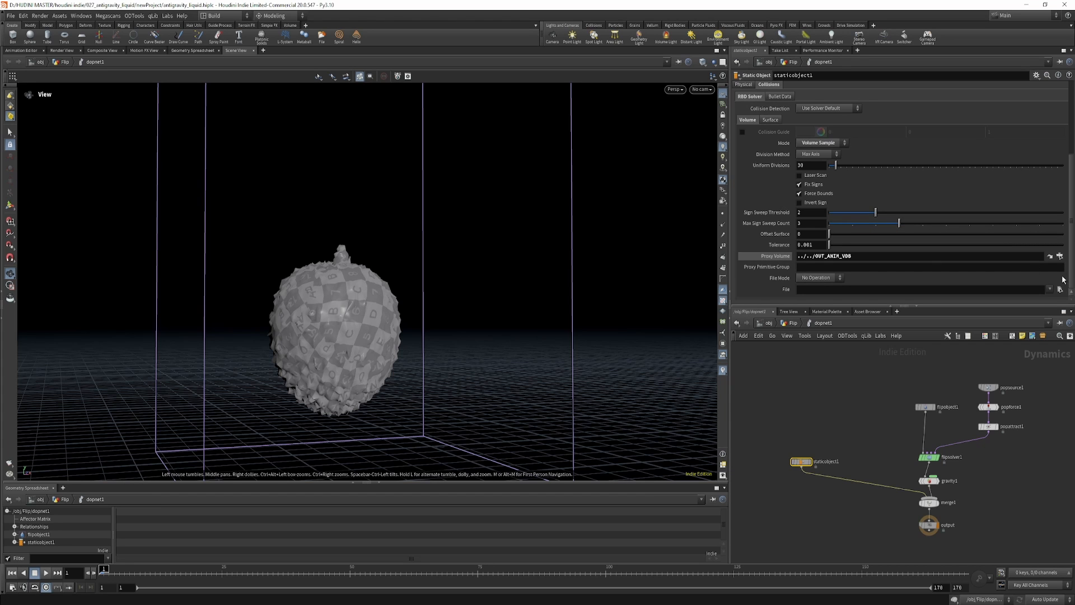
{"action": "scroll", "coordinate": [893, 222], "scroll_direction": "up", "scroll_amount": 1}
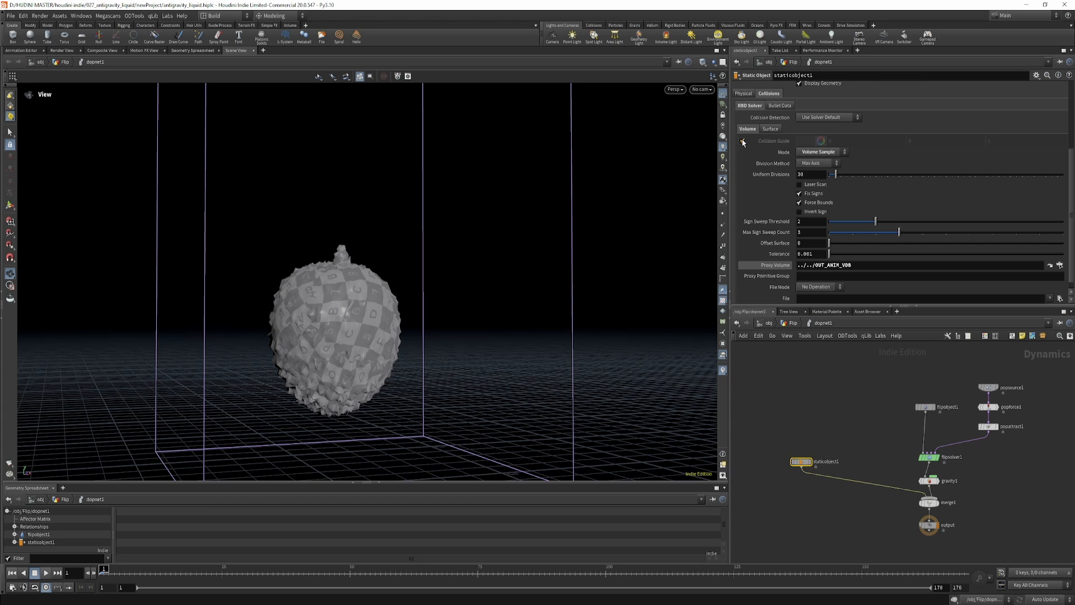
Check staticobject1's collision guide around the fruit in the viewport.
{"action": "left_click", "coordinate": [743, 142]}
{"action": "scroll", "coordinate": [745, 146], "scroll_direction": "up", "scroll_amount": 4}
{"action": "mouse_move", "coordinate": [350, 305]}
{"action": "left_mouse_down"}
{"action": "mouse_move", "coordinate": [359, 306]}
{"action": "mouse_move", "coordinate": [338, 295]}
{"action": "left_mouse_up"}
{"action": "right_click_drag", "start_coordinate": [338, 295], "coordinate": [282, 338]}
{"action": "scroll", "coordinate": [890, 237], "scroll_direction": "down", "scroll_amount": 5}
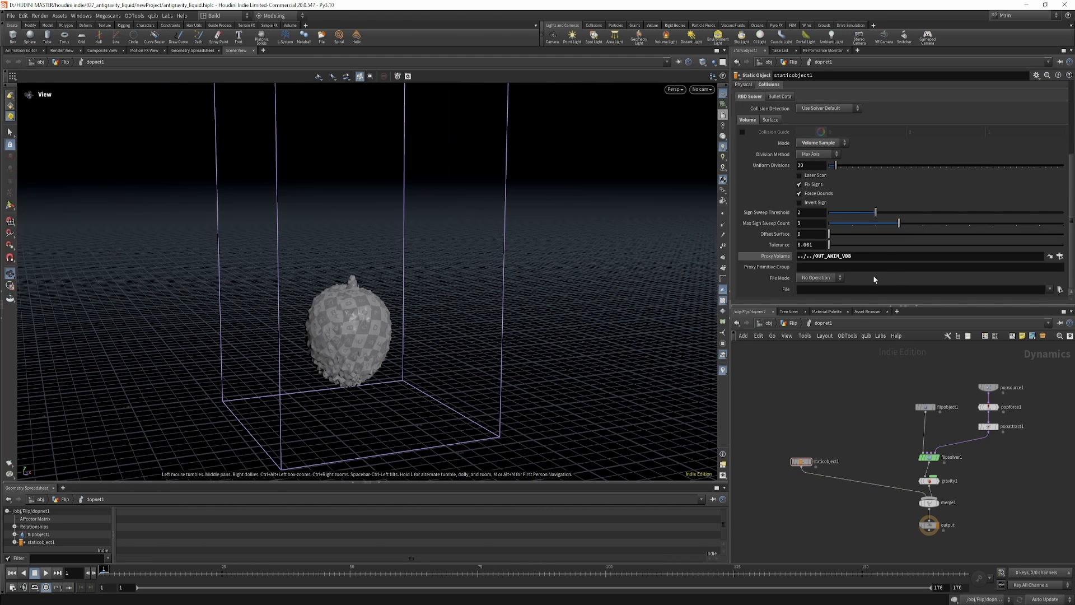
Return to the Flip geometry network and display dopimportfield1 to examine its imported fields.
{"action": "key", "text": "u"}
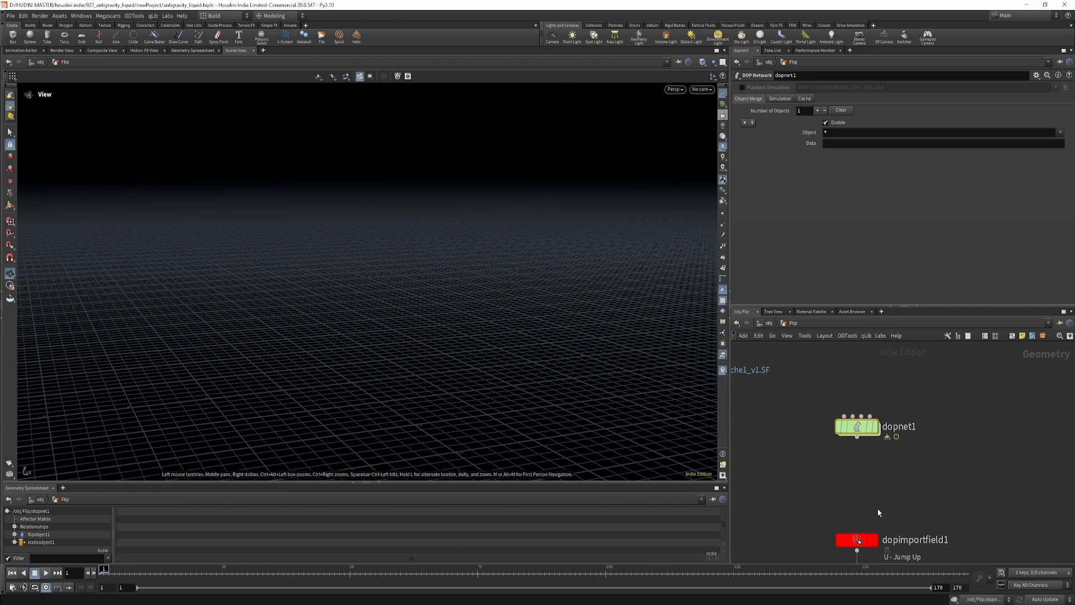
{"action": "middle_click_drag", "start_coordinate": [912, 476], "coordinate": [892, 355]}
{"action": "scroll", "coordinate": [924, 413], "scroll_direction": "up", "scroll_amount": 2}
{"action": "middle_click_drag", "start_coordinate": [913, 414], "coordinate": [946, 505]}
{"action": "middle_click_drag", "start_coordinate": [946, 450], "coordinate": [942, 414]}
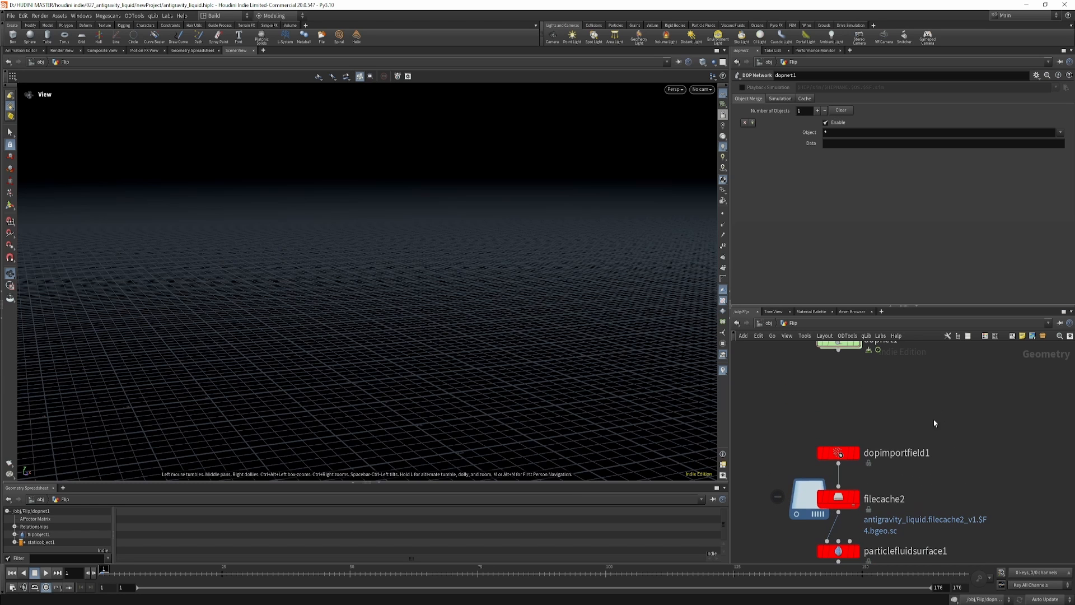
{"action": "left_click", "coordinate": [838, 455]}
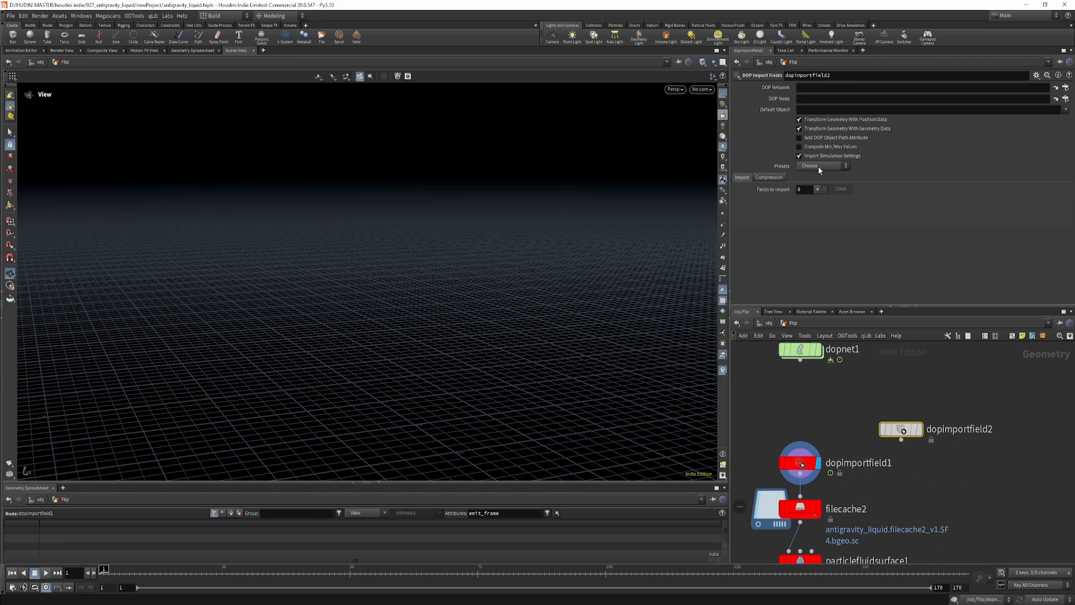
Add a second DOP Import Fields node, apply the FLIP Fluid preset, and set its DOP network to ../dopnet1.
{"action": "left_click", "coordinate": [821, 166]}
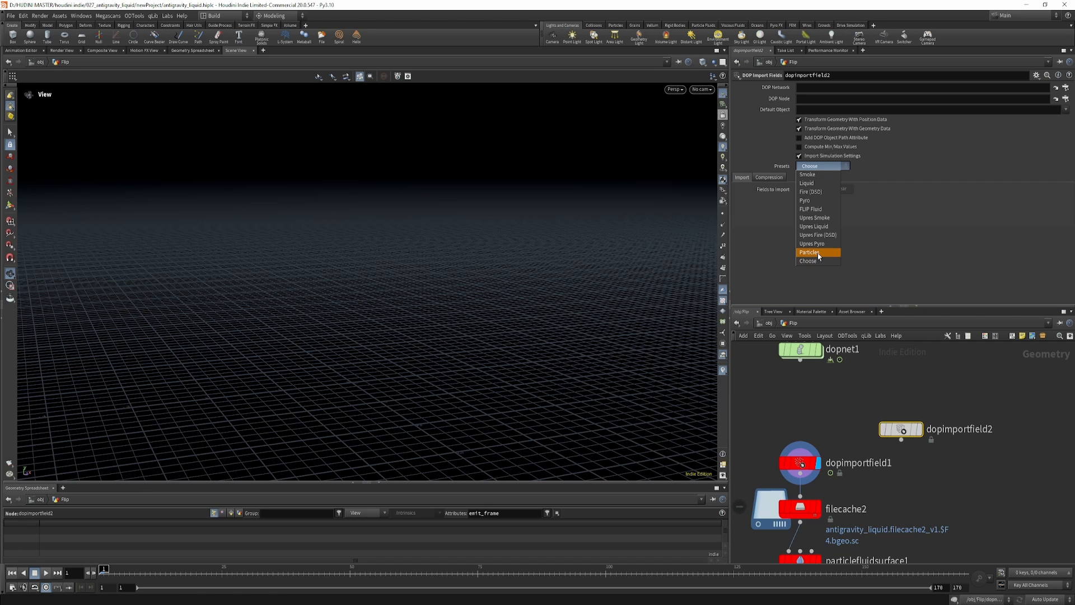
{"action": "left_click", "coordinate": [816, 209]}
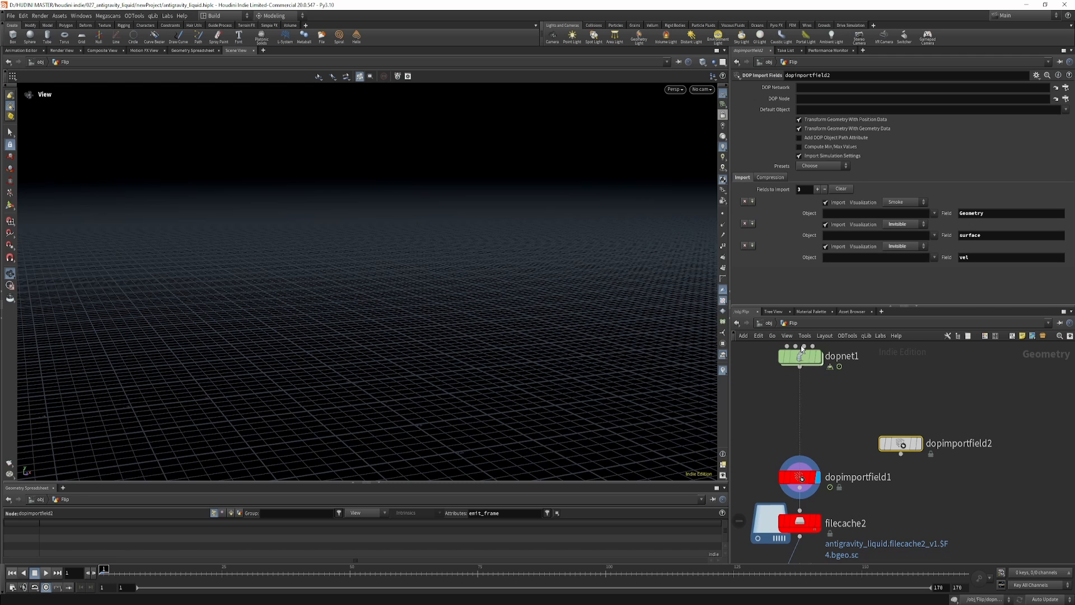
{"action": "left_click_drag", "start_coordinate": [801, 361], "coordinate": [807, 88]}
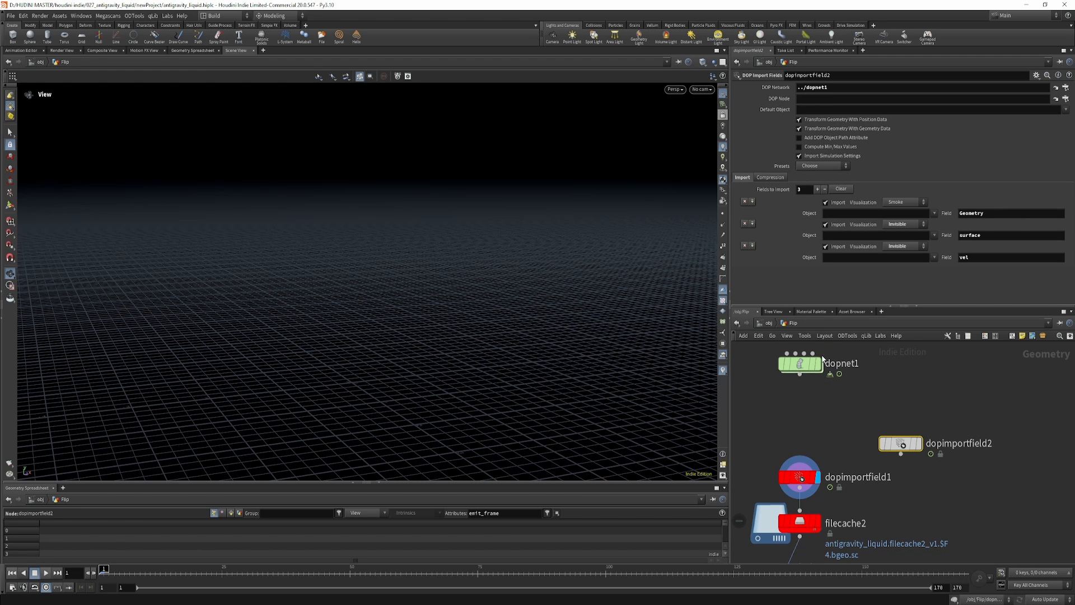
Copy flipobject1 inside dopnet1 and paste its path as dopimportfield2's DOP node.
{"action": "double_click", "coordinate": [802, 363]}
{"action": "left_click_drag", "start_coordinate": [870, 386], "coordinate": [941, 422]}
{"action": "key", "text": "ctrl+c"}
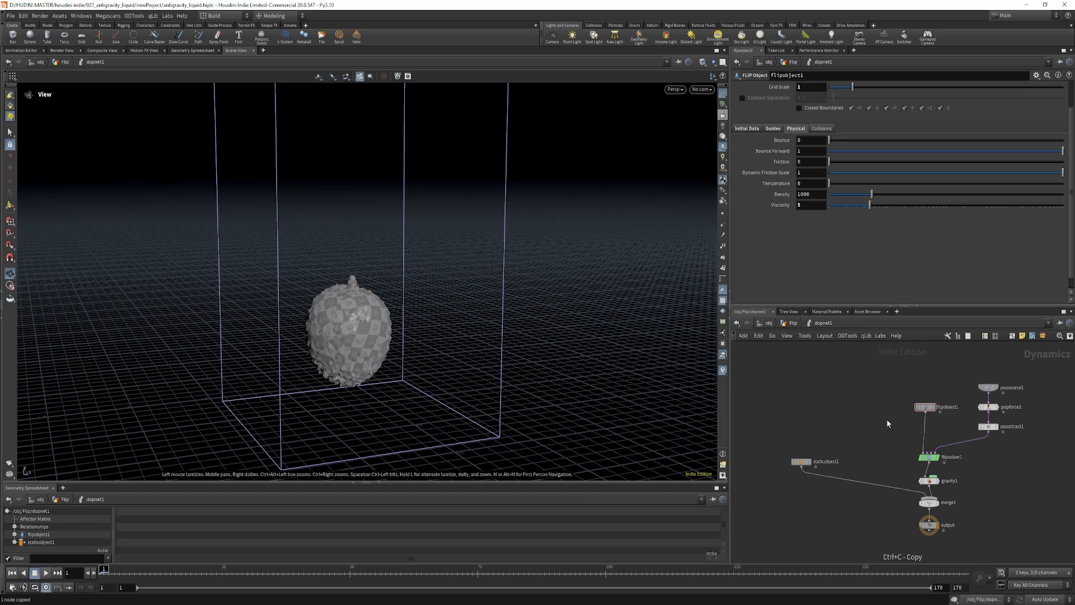
{"action": "key", "text": "u"}
{"action": "left_click", "coordinate": [900, 443]}
{"action": "left_click", "coordinate": [811, 100]}
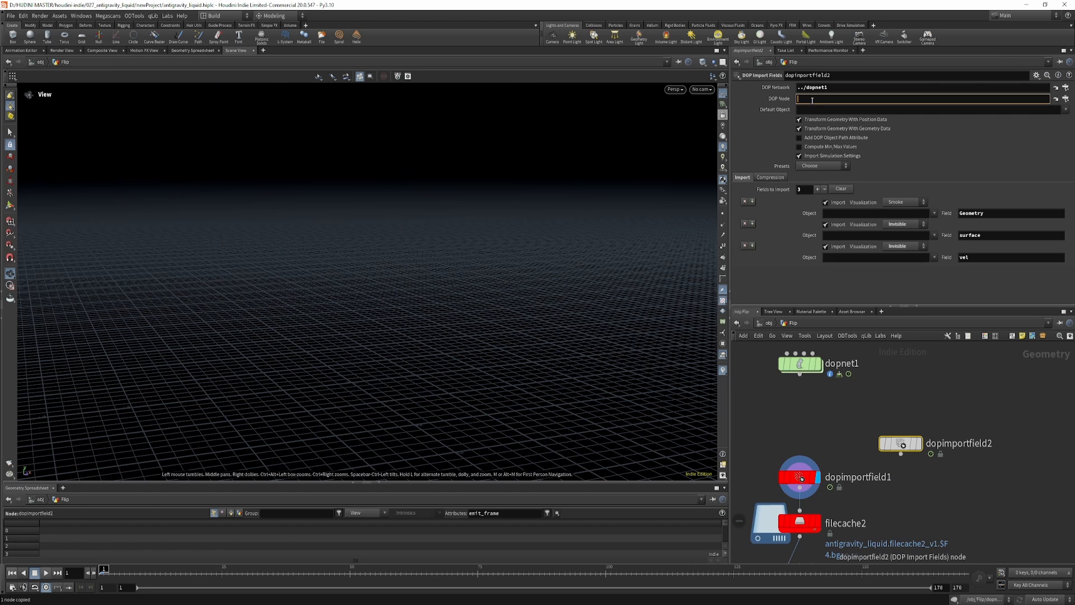
{"action": "key", "text": "ctrl+v"}
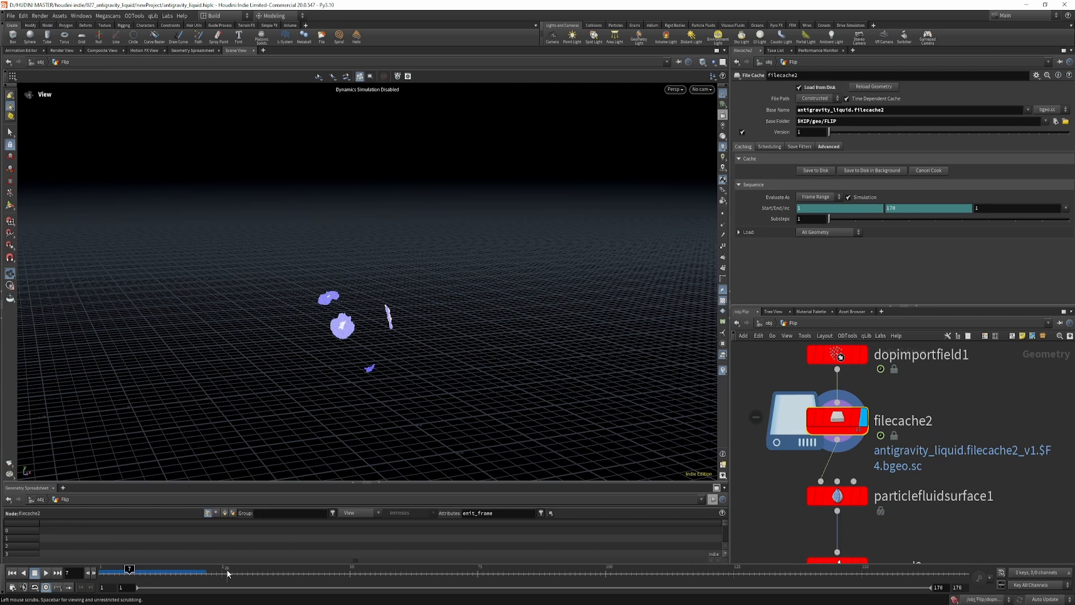
Display filecache2 and inspect the cached liquid particles around the fruit at frame 76.
{"action": "left_click_drag", "start_coordinate": [129, 572], "coordinate": [391, 570]}
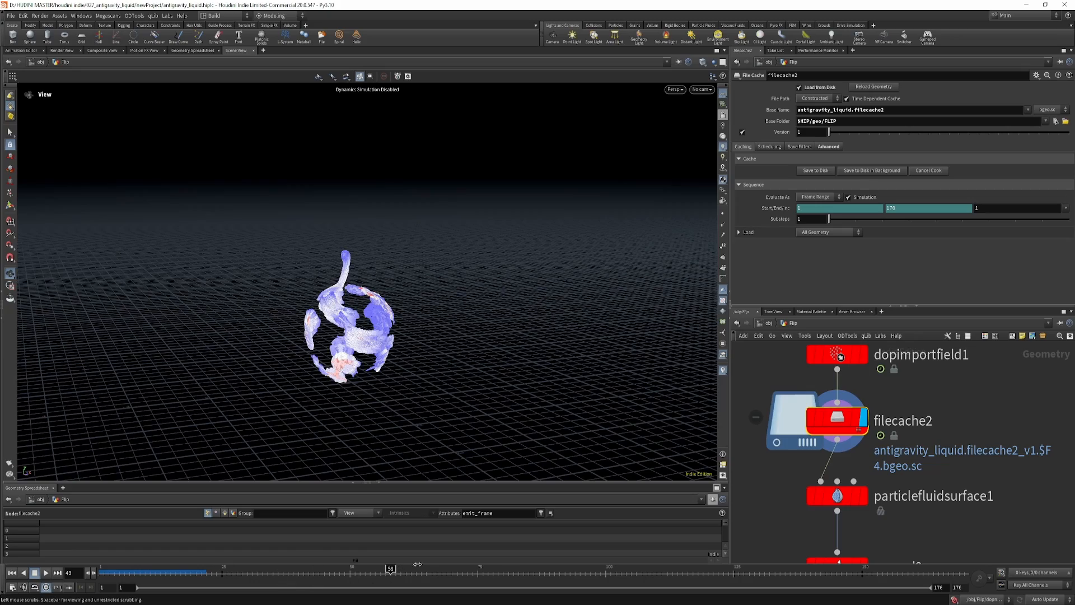
{"action": "left_click", "coordinate": [483, 569]}
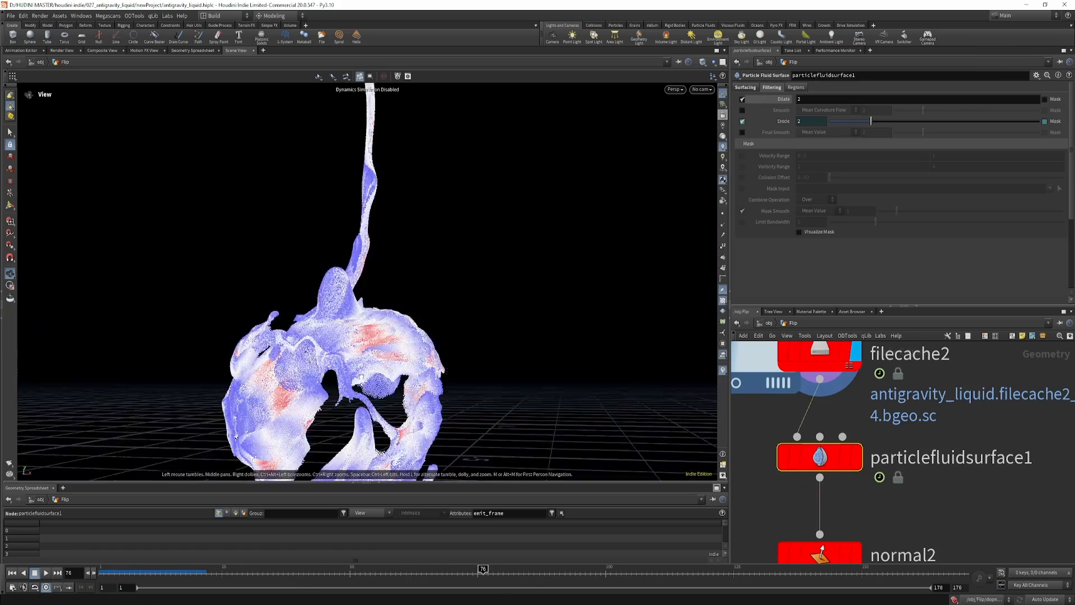
{"action": "scroll", "coordinate": [367, 280], "scroll_direction": "up", "scroll_amount": 5}
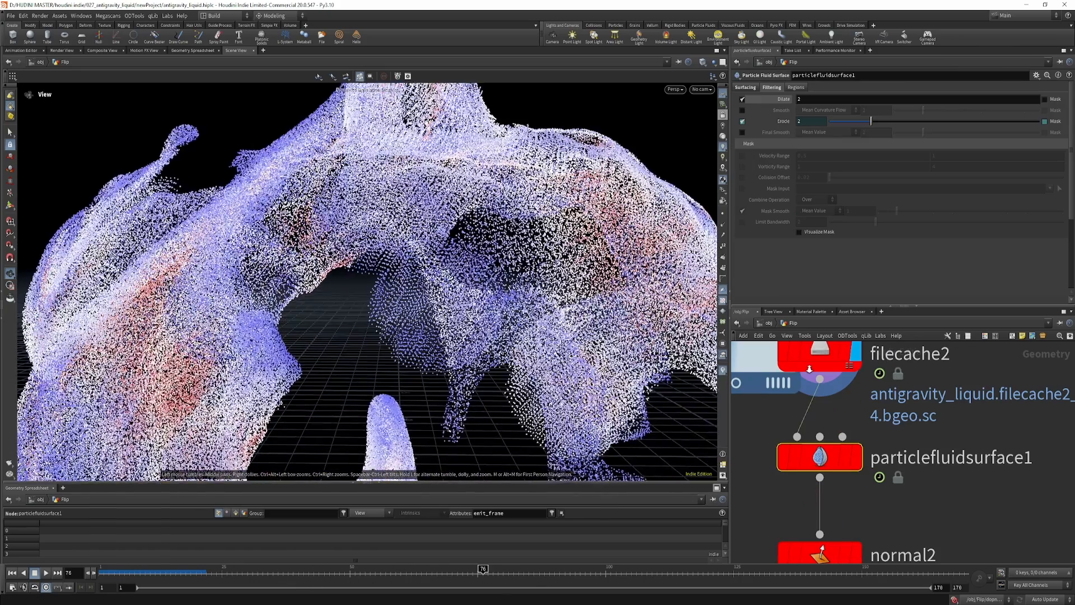
{"action": "scroll", "coordinate": [684, 474], "scroll_direction": "down", "scroll_amount": 10}
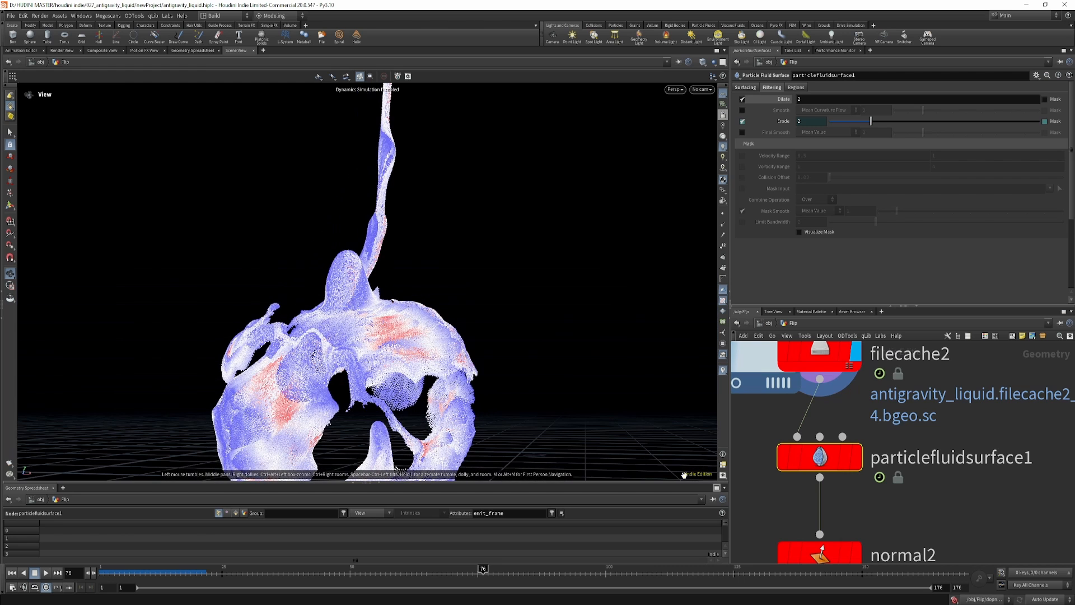
Display particlefluidsurface1 and examine its surfacing settings, including the particle separation reference and influence scale.
{"action": "left_click", "coordinate": [855, 456]}
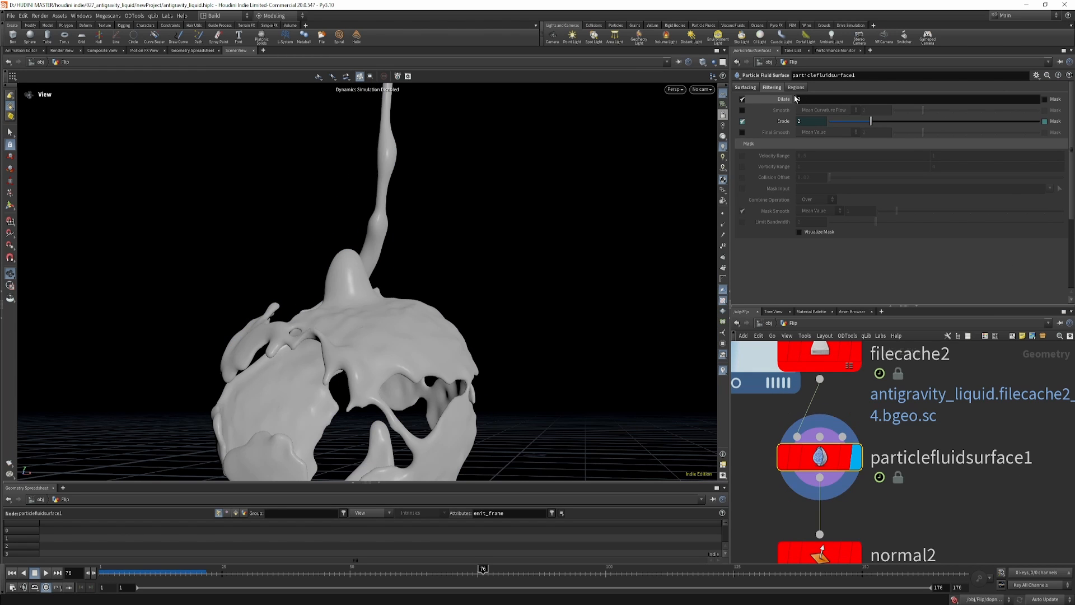
{"action": "left_click", "coordinate": [750, 87]}
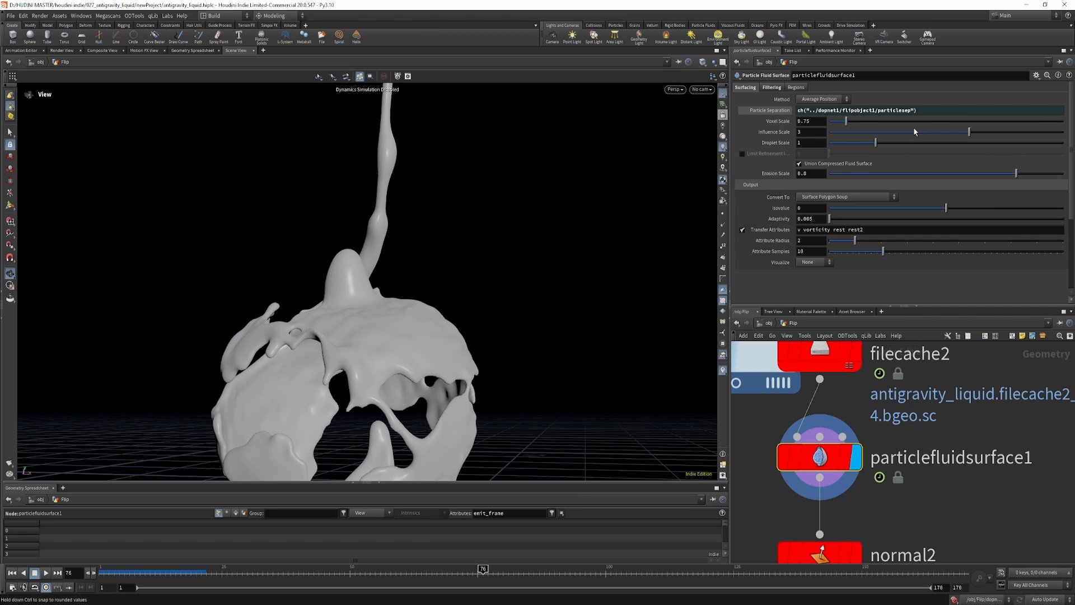
{"action": "middle_click_drag", "start_coordinate": [944, 420], "coordinate": [949, 454]}
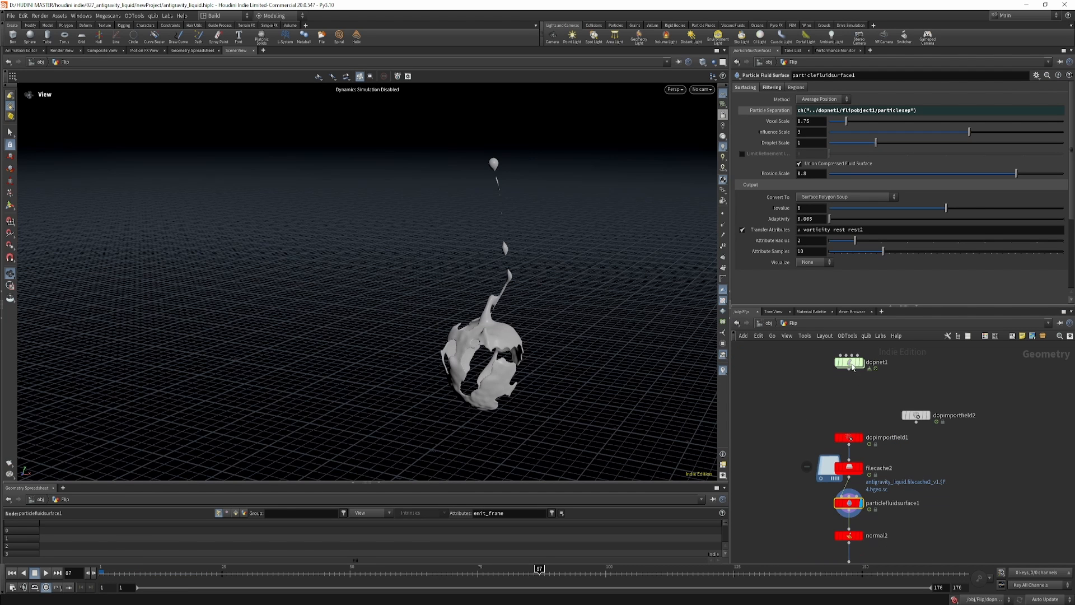
Edit flipobject1's particle separation inside dopnet1 and return to the Flip geometry network.
{"action": "double_click", "coordinate": [848, 365]}
{"action": "middle_click_drag", "start_coordinate": [907, 387], "coordinate": [910, 504]}
{"action": "left_click", "coordinate": [852, 412]}
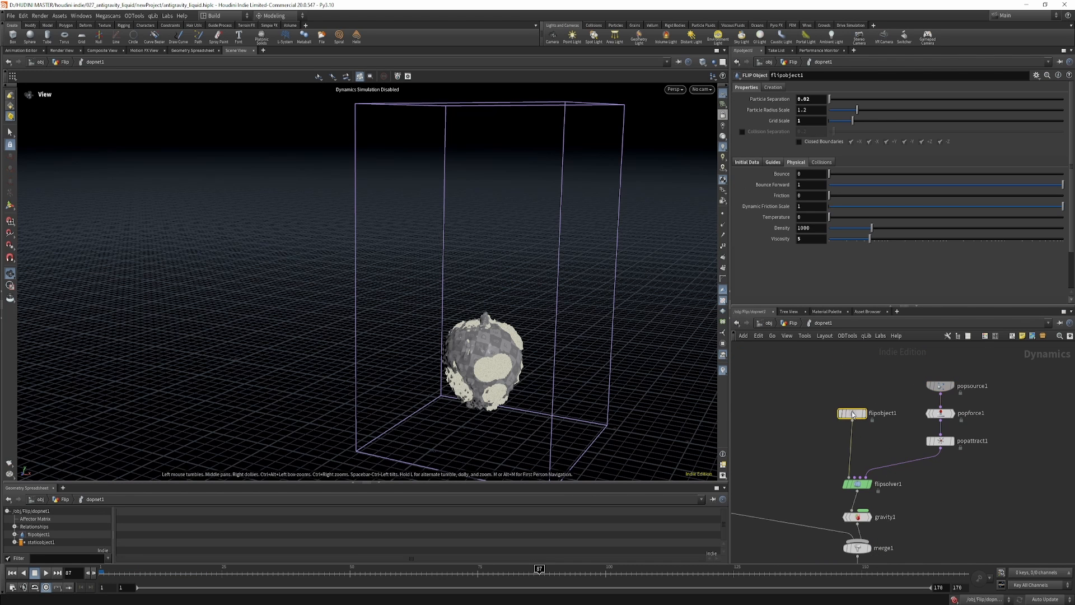
{"action": "left_click", "coordinate": [818, 103]}
{"action": "key", "text": "Return"}
{"action": "key", "text": "u"}
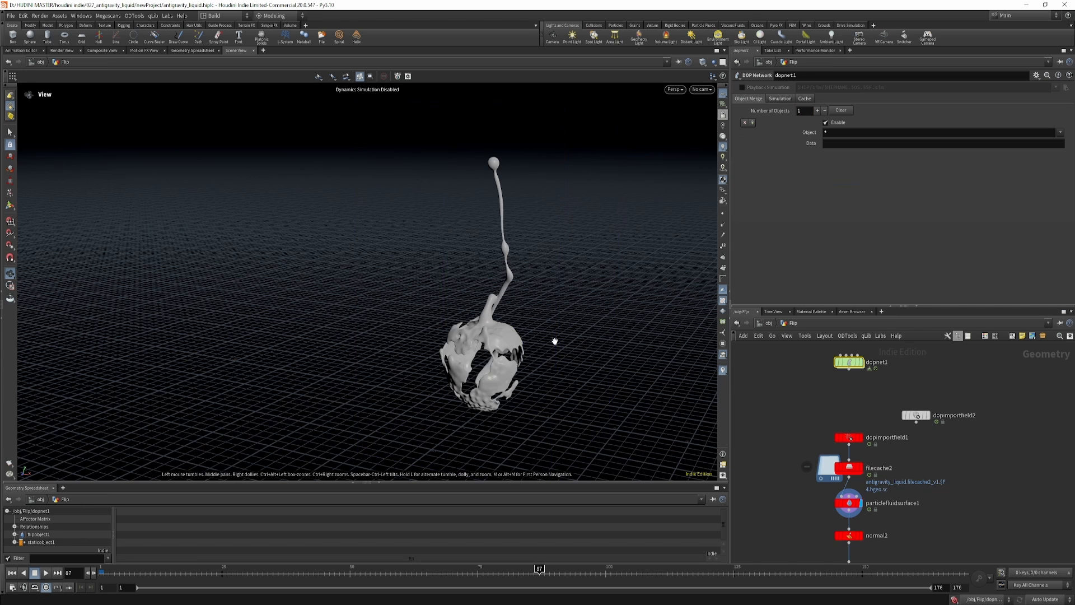
Inspect the surfaced liquid up close and compare particlefluidsurface1's filtering with Dilate disabled and enabled.
{"action": "left_click_drag", "start_coordinate": [512, 310], "coordinate": [497, 286]}
{"action": "right_click_drag", "start_coordinate": [498, 347], "coordinate": [832, 348]}
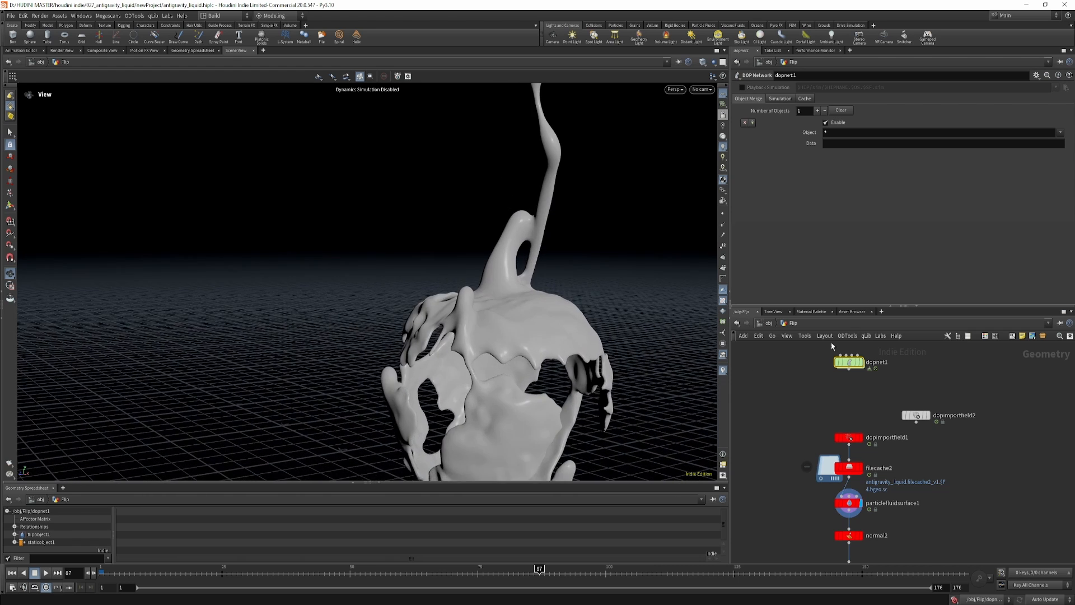
{"action": "left_click_drag", "start_coordinate": [521, 364], "coordinate": [644, 305]}
{"action": "left_click", "coordinate": [848, 498]}
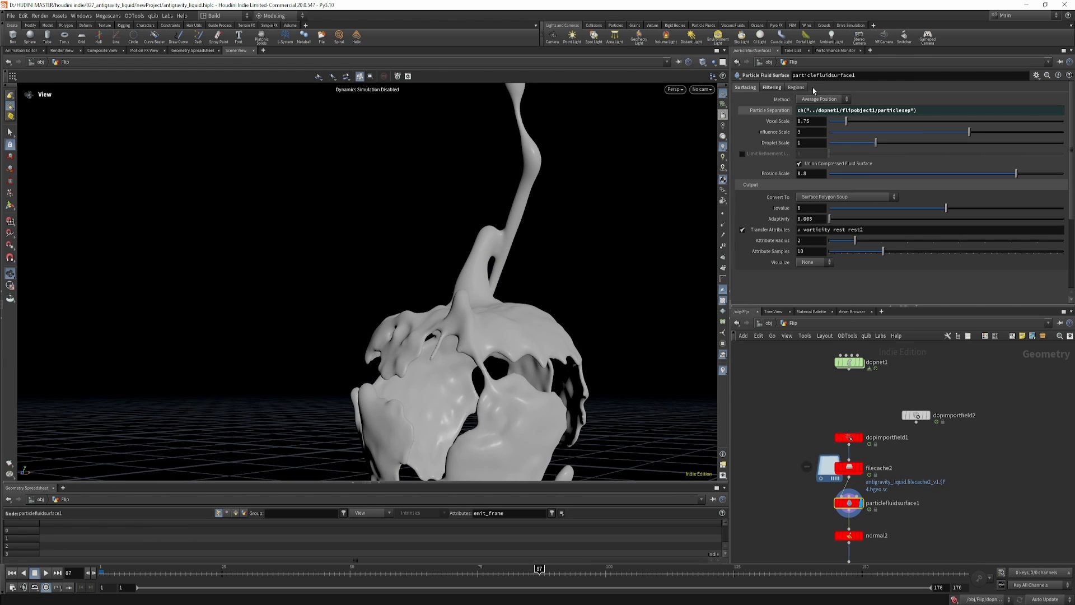
{"action": "left_click", "coordinate": [771, 88]}
{"action": "left_click", "coordinate": [742, 99]}
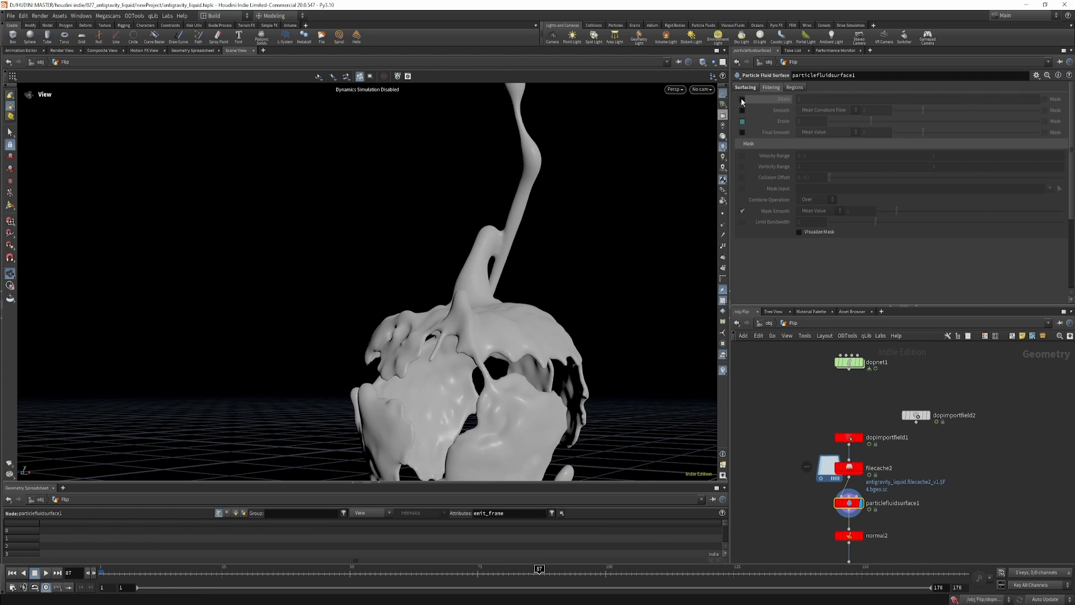
{"action": "left_click", "coordinate": [742, 100]}
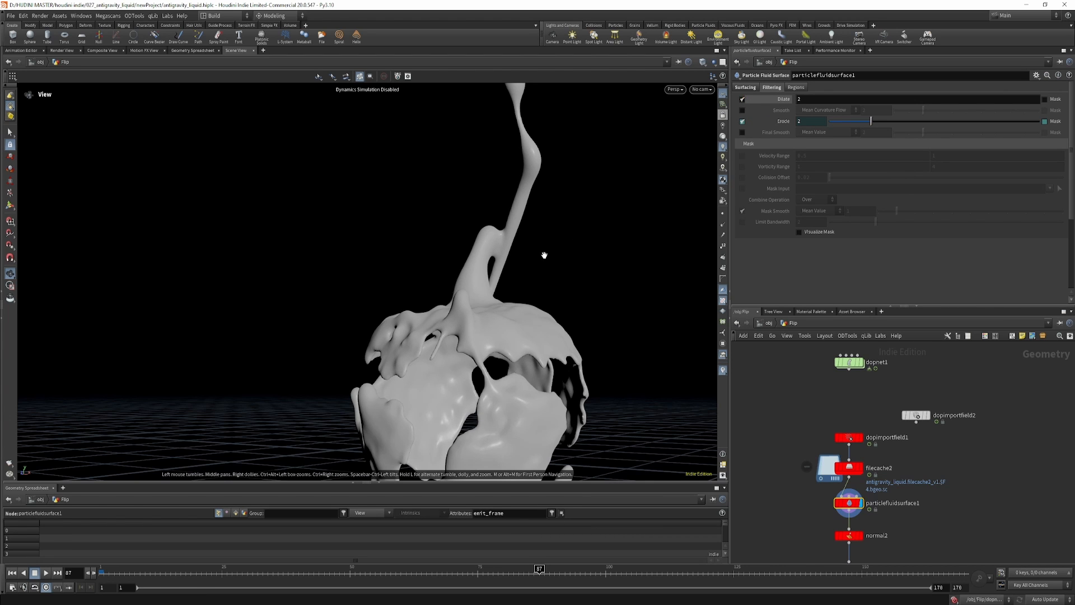
Display normal2 and smooth1 in turn at frame 125, and inspect the smoothed liquid mesh from another angle.
{"action": "left_click_drag", "start_coordinate": [524, 269], "coordinate": [507, 314]}
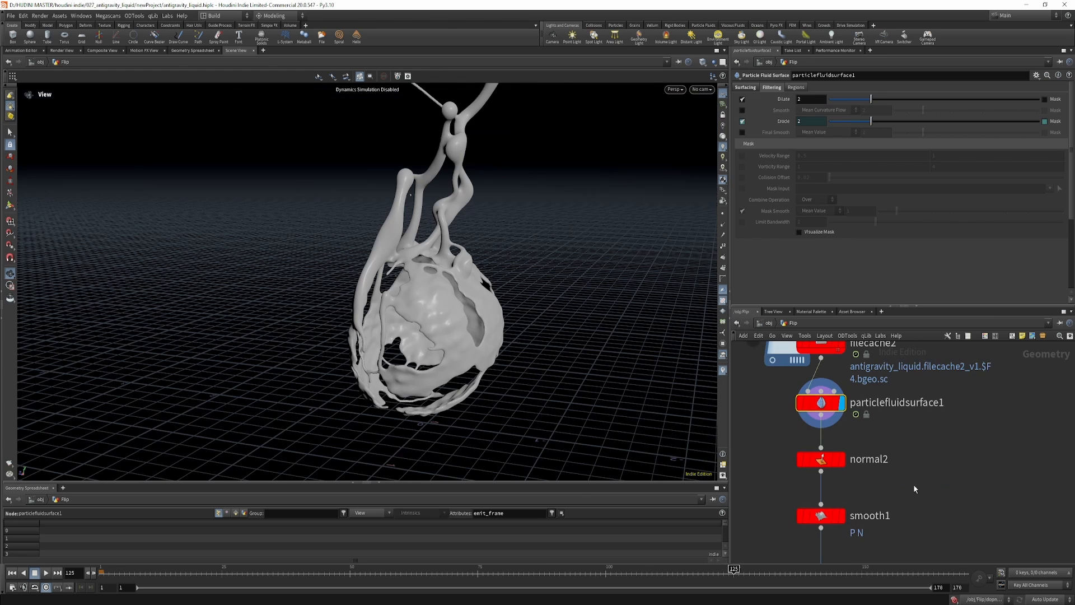
{"action": "scroll", "coordinate": [843, 471], "scroll_direction": "up", "scroll_amount": 3}
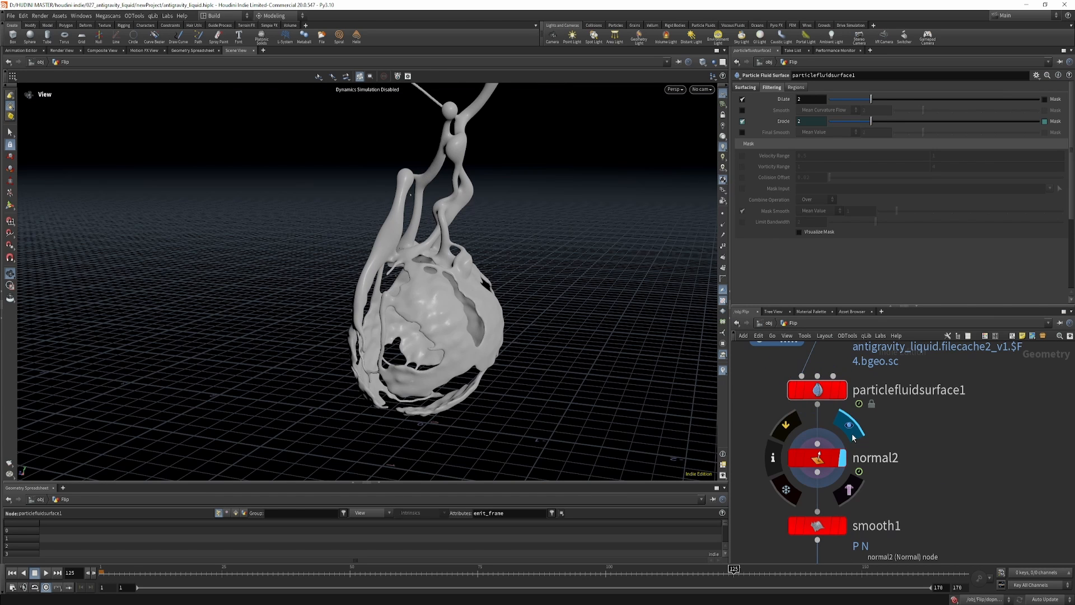
{"action": "left_click", "coordinate": [818, 458]}
{"action": "middle_click_drag", "start_coordinate": [853, 506], "coordinate": [822, 407]}
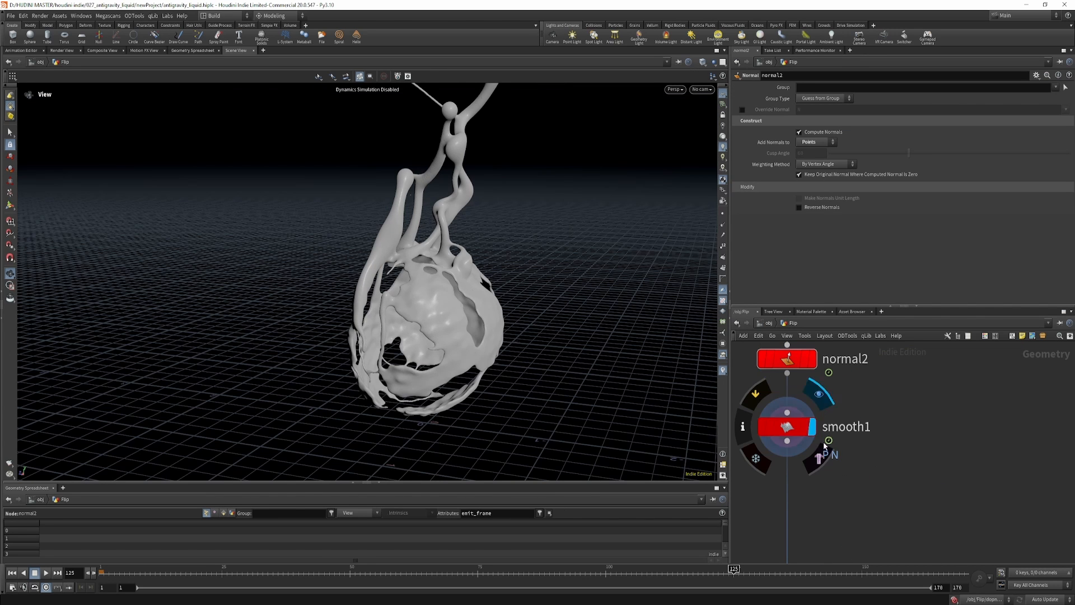
{"action": "left_click", "coordinate": [812, 427]}
{"action": "left_click_drag", "start_coordinate": [409, 320], "coordinate": [547, 344]}
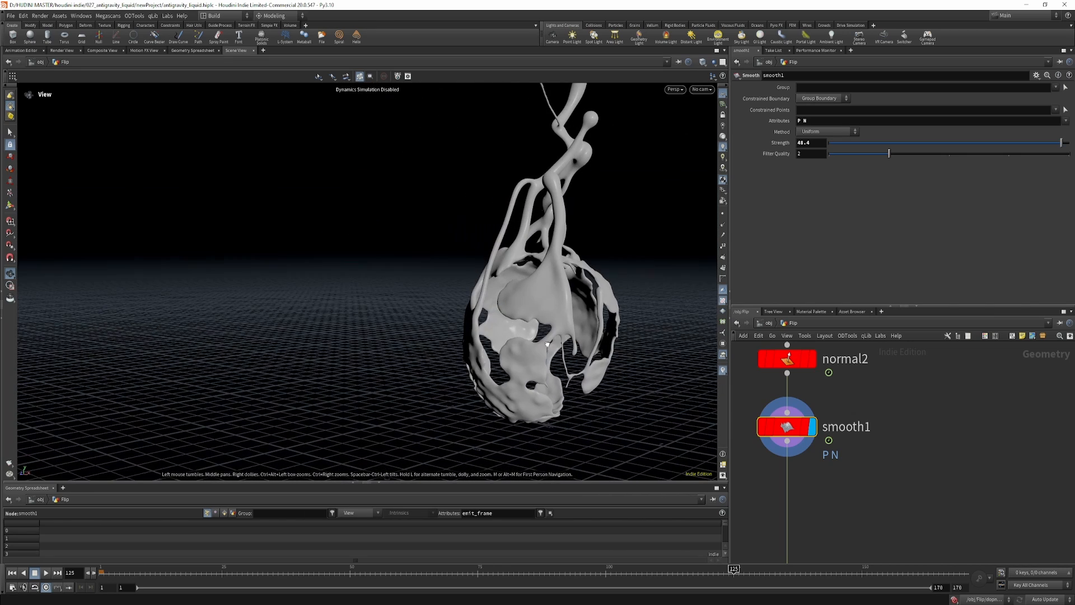
Compare the liquid mesh up close with normal2 displayed and with smooth1 displayed, ending on smooth1.
{"action": "left_click_drag", "start_coordinate": [486, 313], "coordinate": [504, 297]}
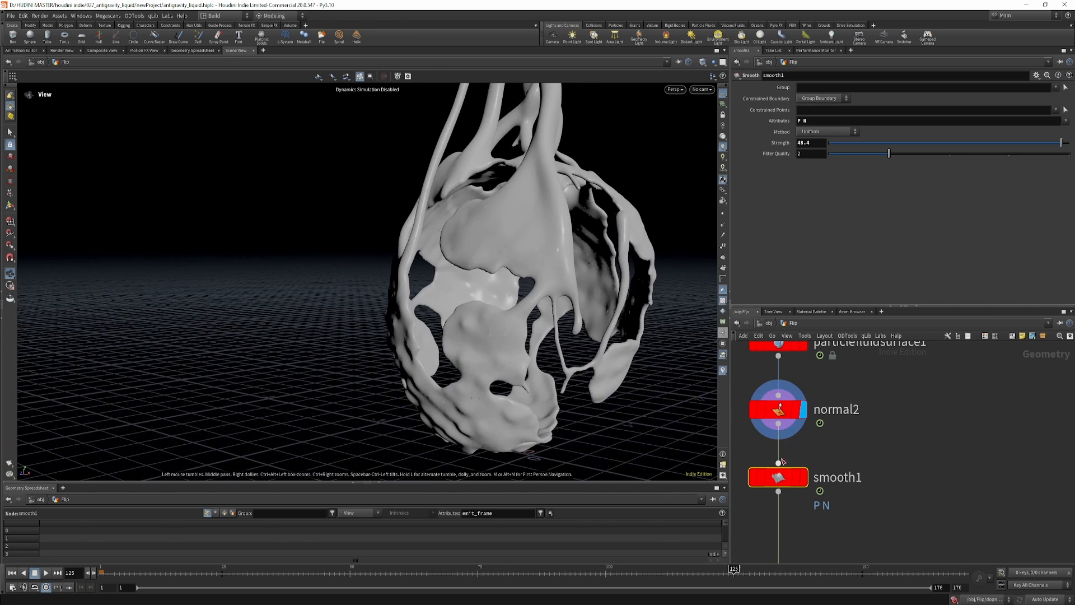
{"action": "mouse_move", "coordinate": [787, 473]}
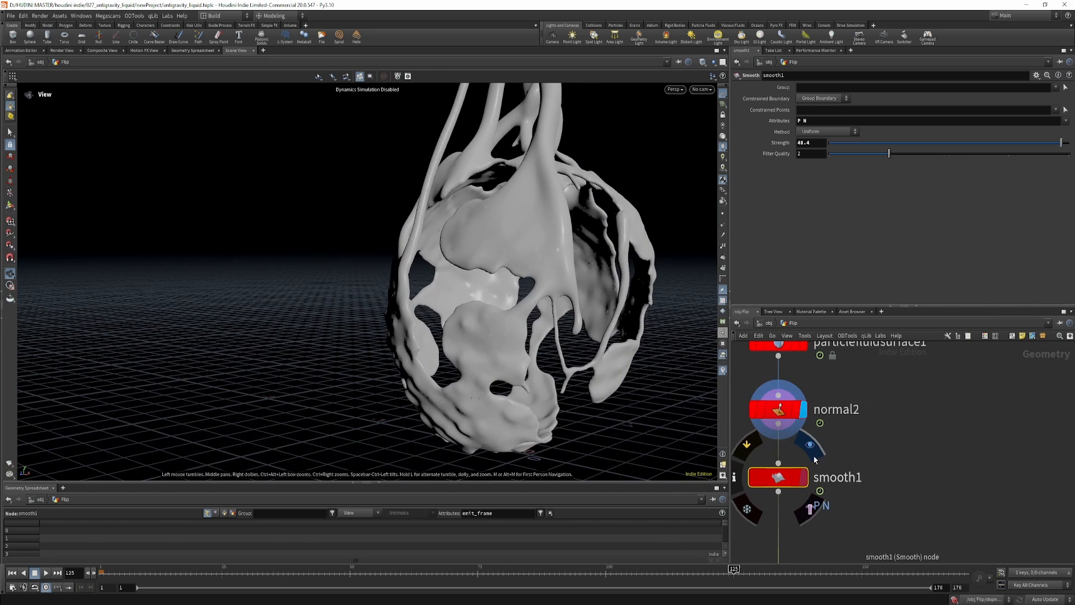
{"action": "left_click", "coordinate": [812, 448]}
{"action": "mouse_move", "coordinate": [790, 407]}
{"action": "left_click", "coordinate": [809, 382]}
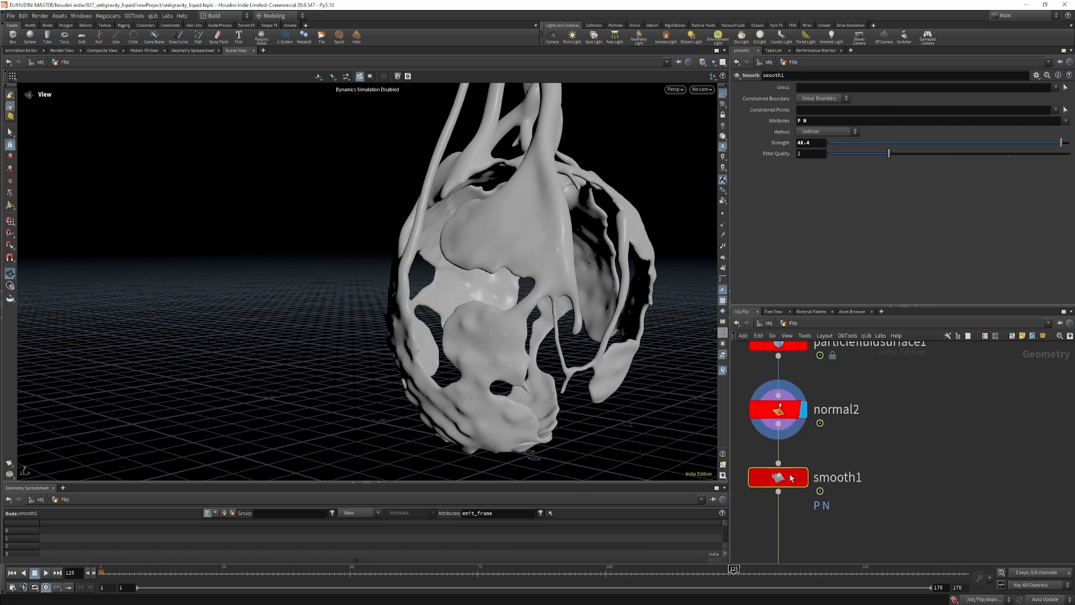
{"action": "mouse_move", "coordinate": [792, 473]}
{"action": "left_click", "coordinate": [809, 449]}
Display the OUT_FLUID null and view the whole liquid mesh from further away.
{"action": "scroll", "coordinate": [867, 527], "scroll_direction": "down", "scroll_amount": 4}
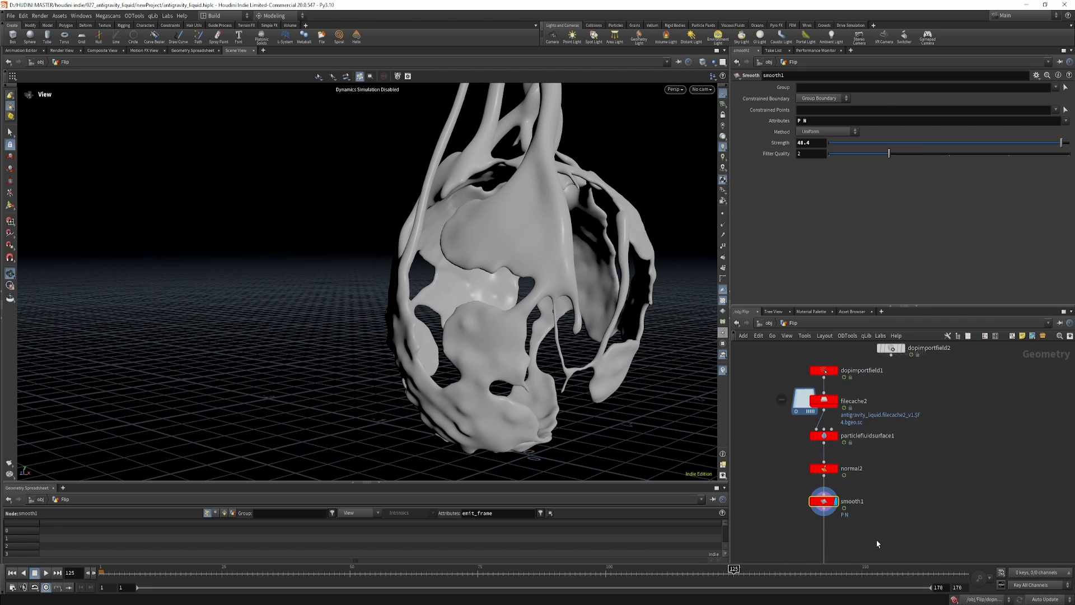
{"action": "middle_click_drag", "start_coordinate": [876, 541], "coordinate": [865, 418]}
{"action": "left_click", "coordinate": [821, 462]}
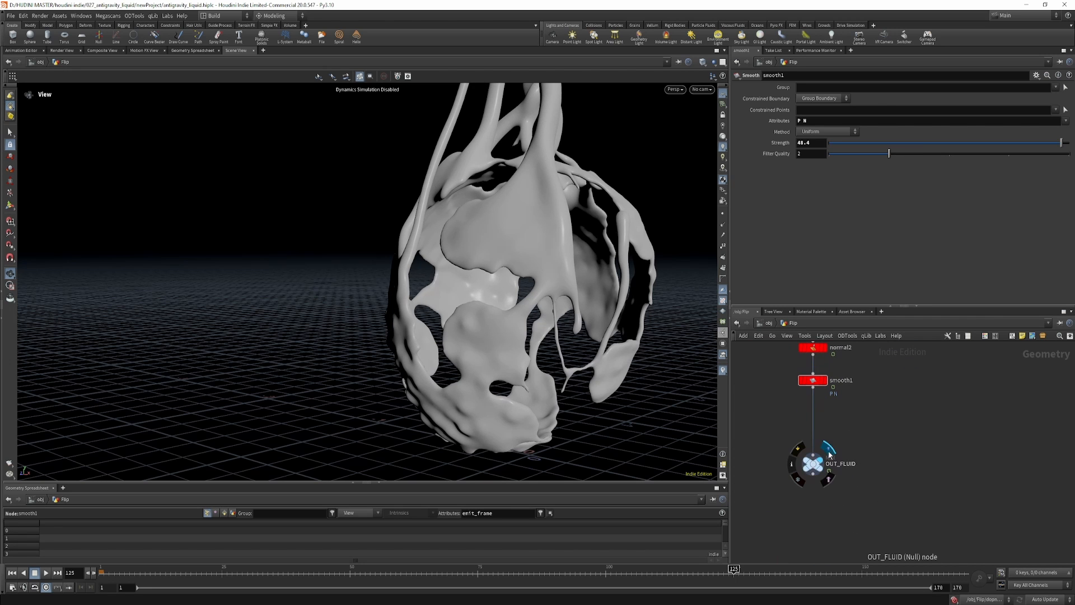
{"action": "right_click_drag", "start_coordinate": [547, 310], "coordinate": [417, 297]}
{"action": "middle_click_drag", "start_coordinate": [418, 297], "coordinate": [366, 341]}
{"action": "mouse_move", "coordinate": [366, 340]}
{"action": "left_mouse_down"}
{"action": "mouse_move", "coordinate": [318, 329]}
{"action": "mouse_move", "coordinate": [292, 277]}
{"action": "mouse_move", "coordinate": [324, 347]}
{"action": "mouse_move", "coordinate": [139, 362]}
{"action": "mouse_move", "coordinate": [268, 395]}
{"action": "mouse_move", "coordinate": [263, 324]}
{"action": "mouse_move", "coordinate": [345, 336]}
{"action": "left_mouse_up"}
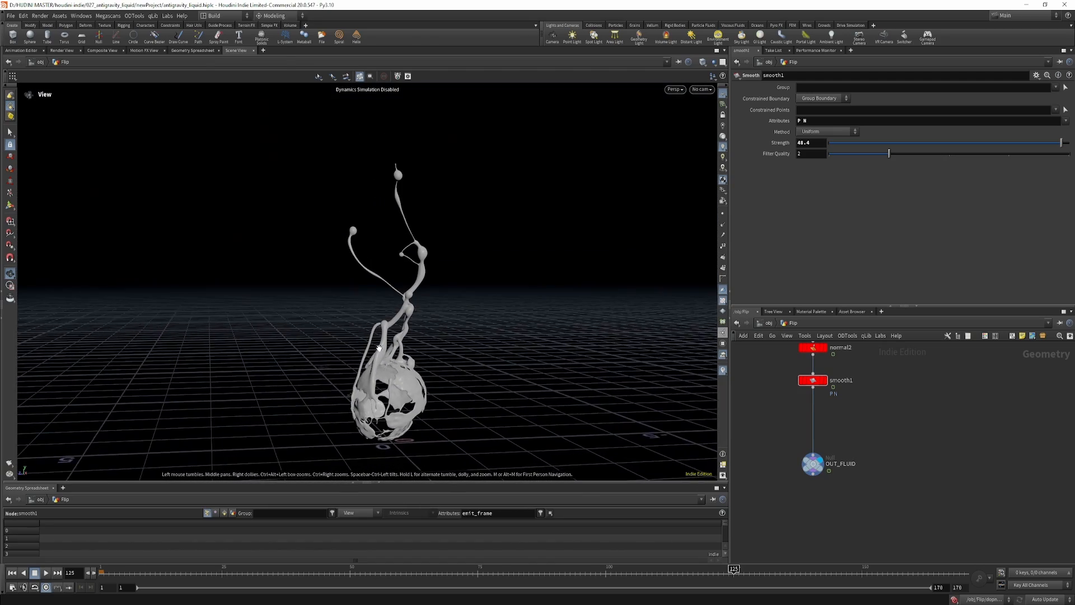
Switch to the Solaris desktop and choose OUT_FLUID from the Flip network as sopimport1's SOP path.
{"action": "left_click", "coordinate": [212, 16]}
{"action": "left_click", "coordinate": [219, 104]}
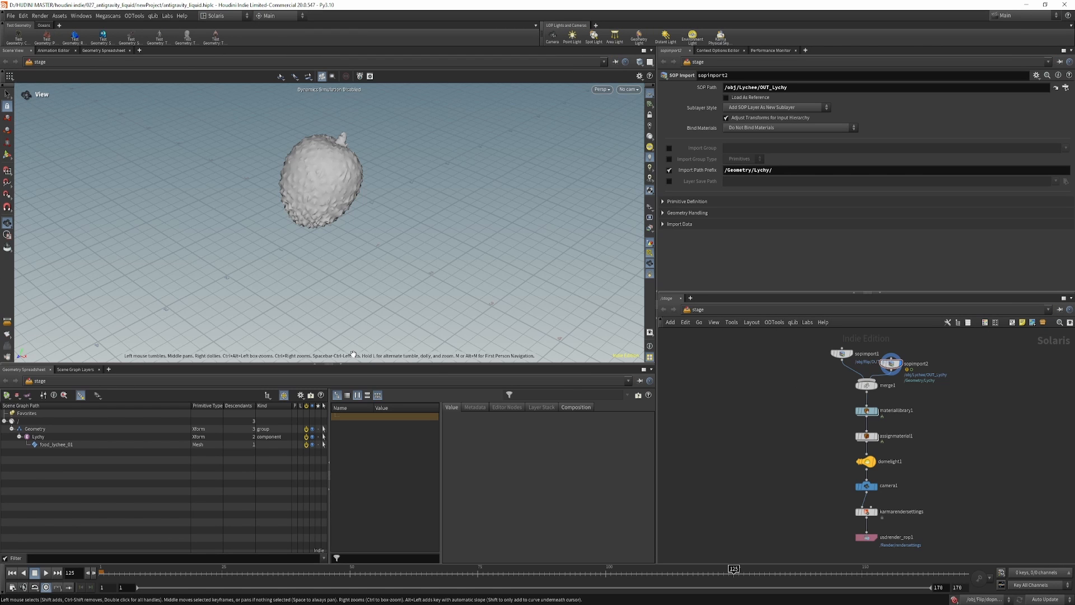
{"action": "scroll", "coordinate": [810, 419], "scroll_direction": "up", "scroll_amount": 5}
{"action": "left_click_drag", "start_coordinate": [806, 398], "coordinate": [904, 380]}
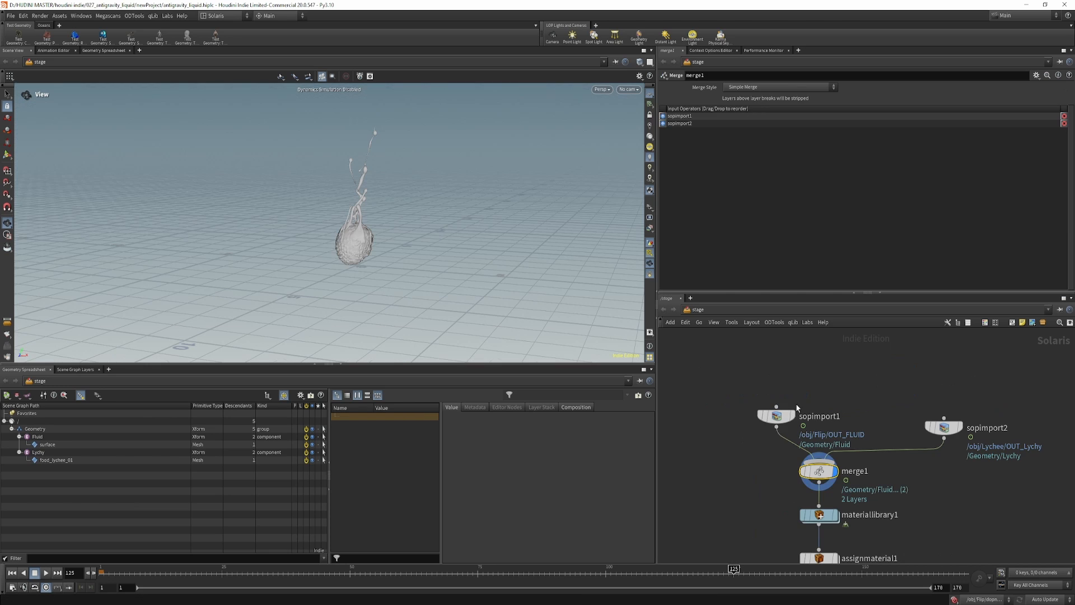
{"action": "left_click", "coordinate": [797, 399]}
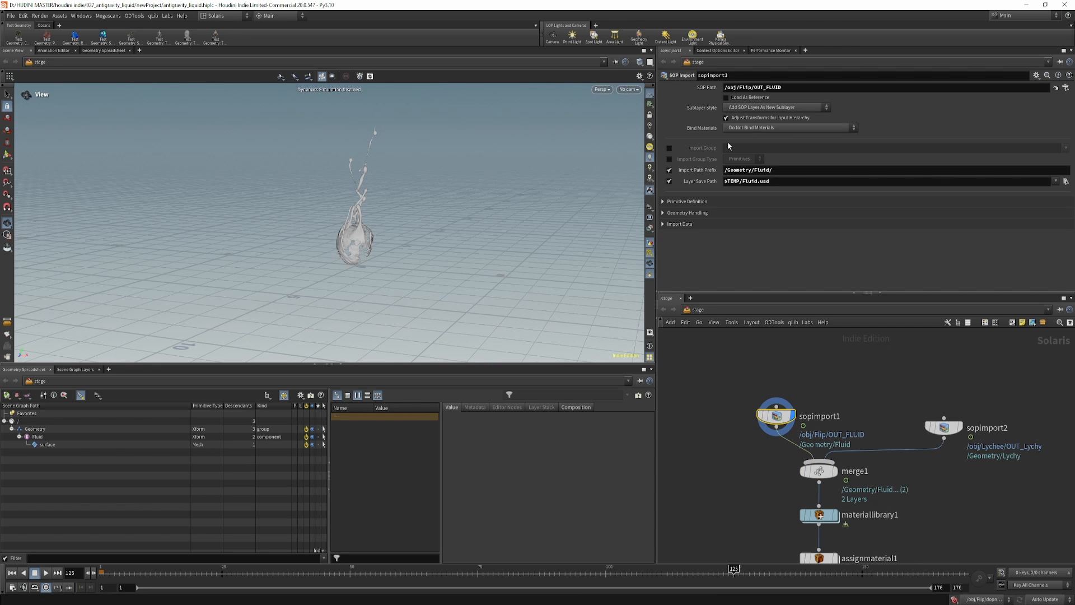
{"action": "left_click", "coordinate": [1064, 87]}
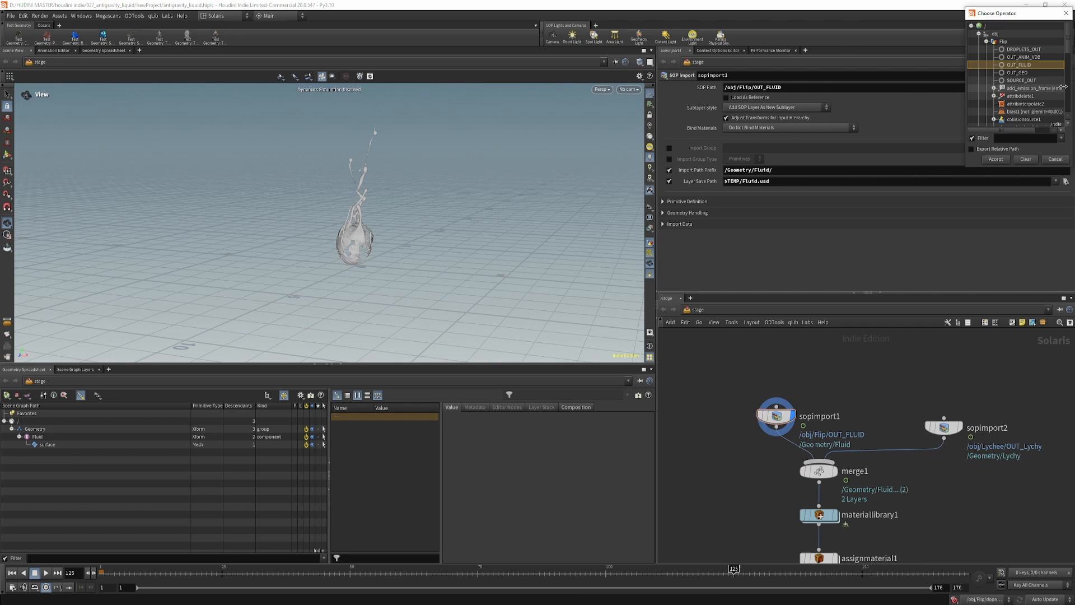
{"action": "double_click", "coordinate": [1023, 67]}
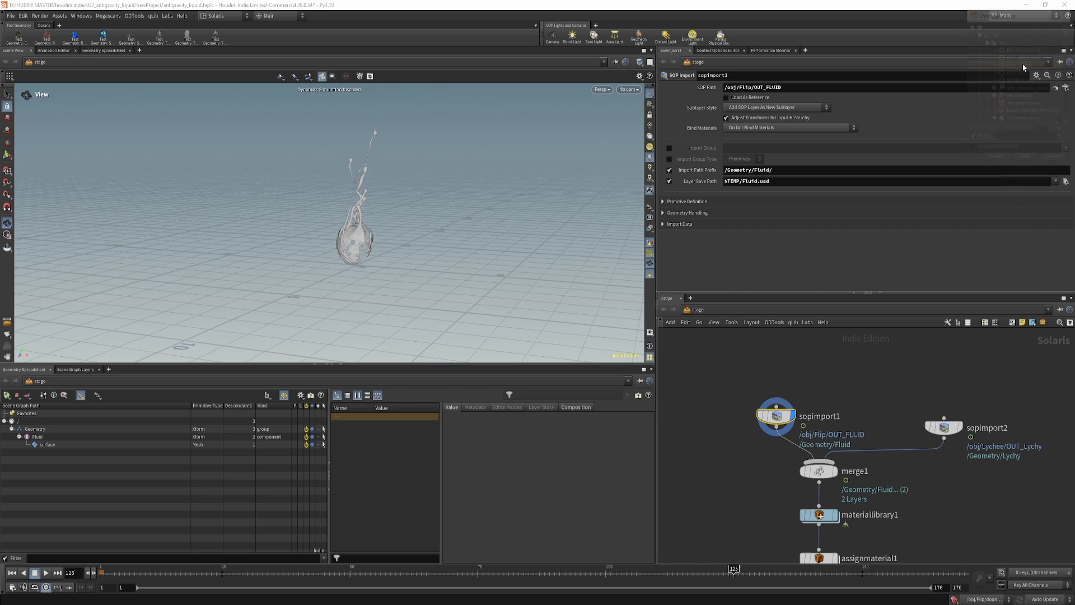
Review sopimport2's lychee import, display merge1 and select the food_lychee_01 mesh in the scene graph.
{"action": "middle_click_drag", "start_coordinate": [951, 449], "coordinate": [840, 441]}
{"action": "left_click", "coordinate": [833, 419]}
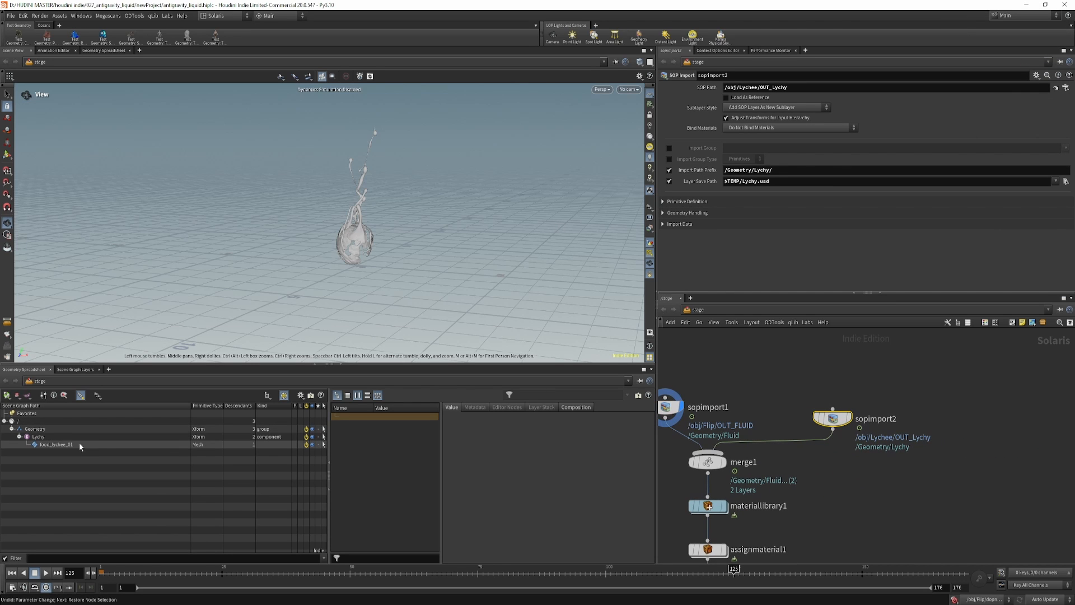
{"action": "middle_click_drag", "start_coordinate": [733, 480], "coordinate": [796, 462]}
{"action": "left_click", "coordinate": [791, 424]}
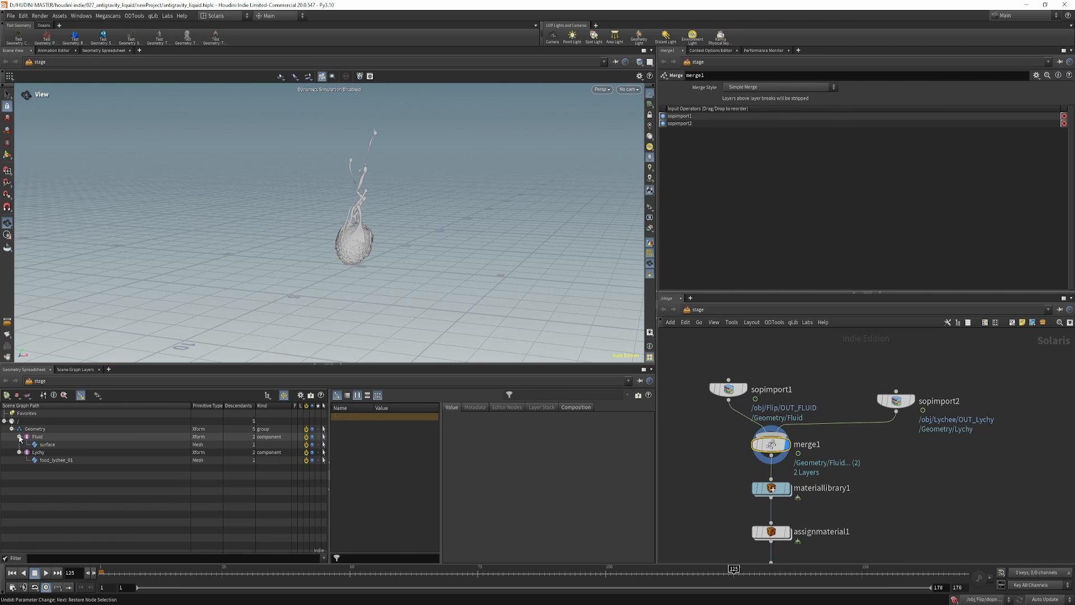
{"action": "left_click", "coordinate": [56, 459]}
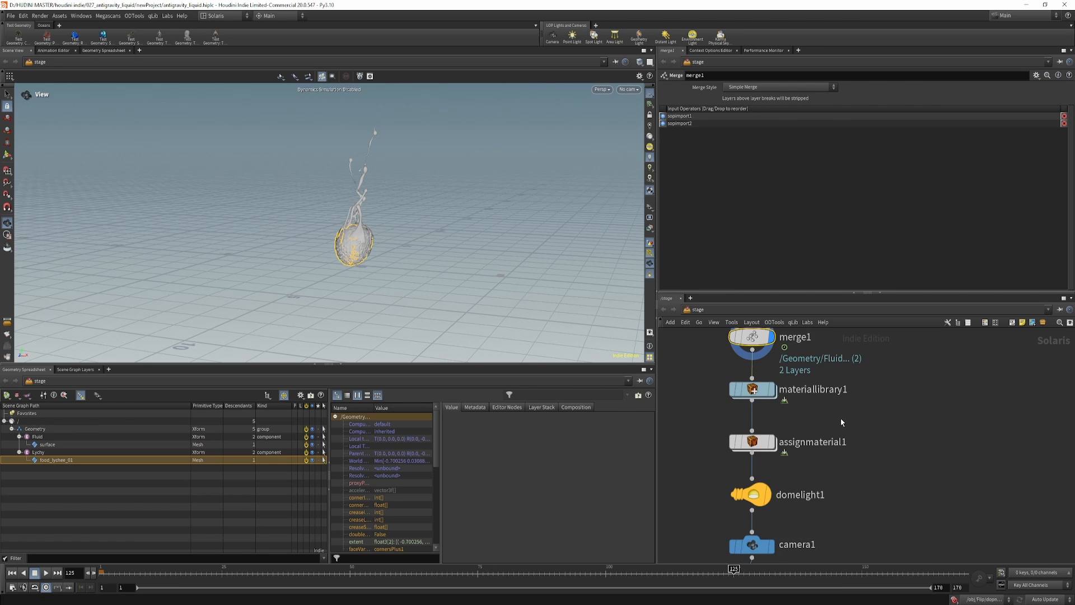
Open materiallibrary1 and enter the Lychy material subnetwork.
{"action": "middle_click_drag", "start_coordinate": [734, 399], "coordinate": [744, 422]}
{"action": "double_click", "coordinate": [763, 412]}
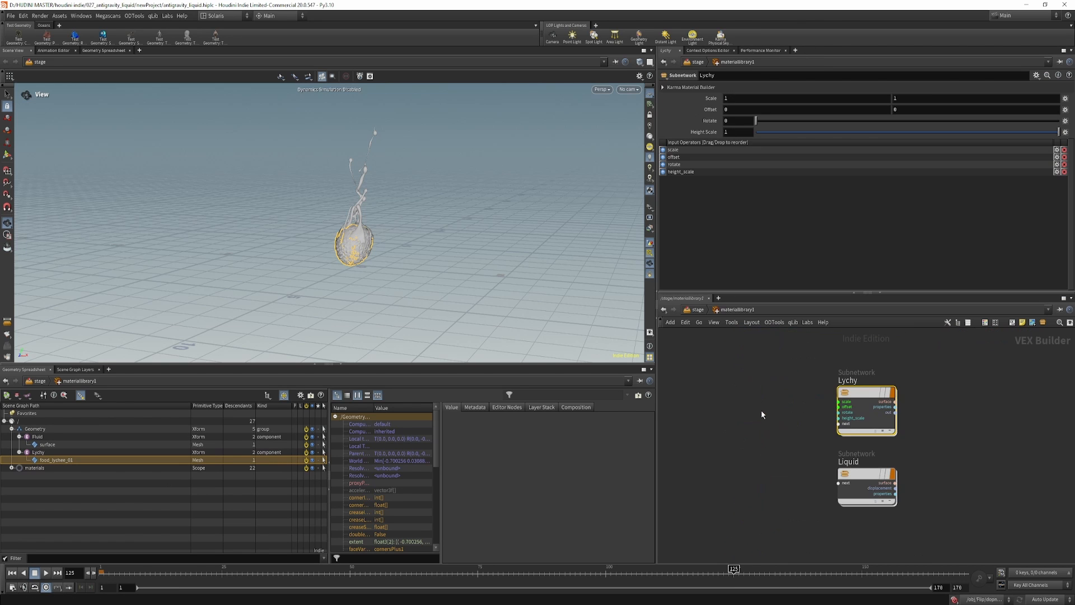
{"action": "scroll", "coordinate": [763, 443], "scroll_direction": "up", "scroll_amount": 1}
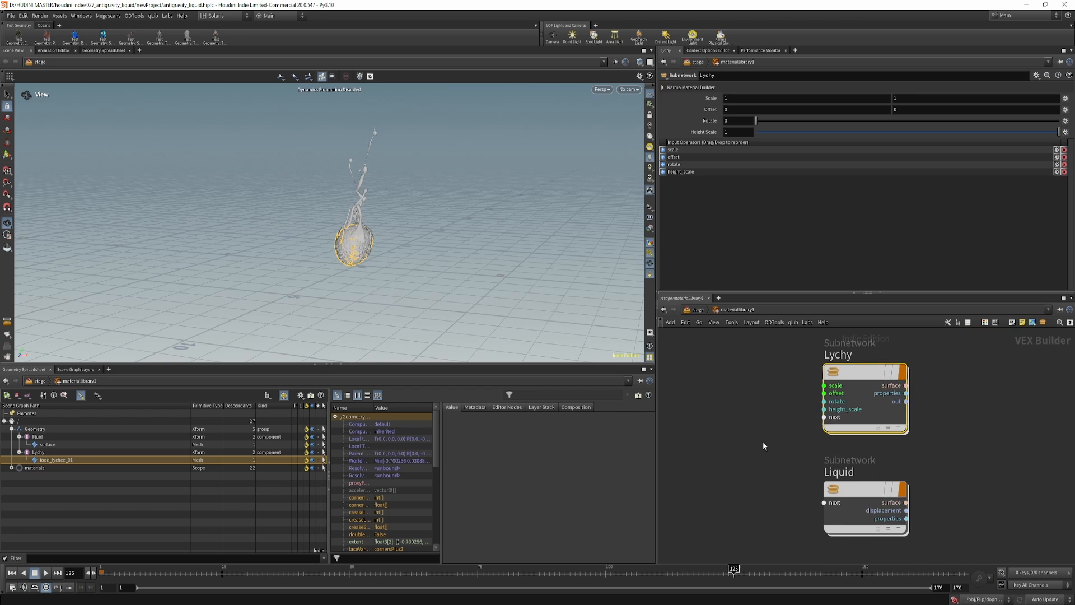
{"action": "scroll", "coordinate": [763, 442], "scroll_direction": "down", "scroll_amount": 1}
{"action": "middle_click_drag", "start_coordinate": [763, 443], "coordinate": [780, 435]}
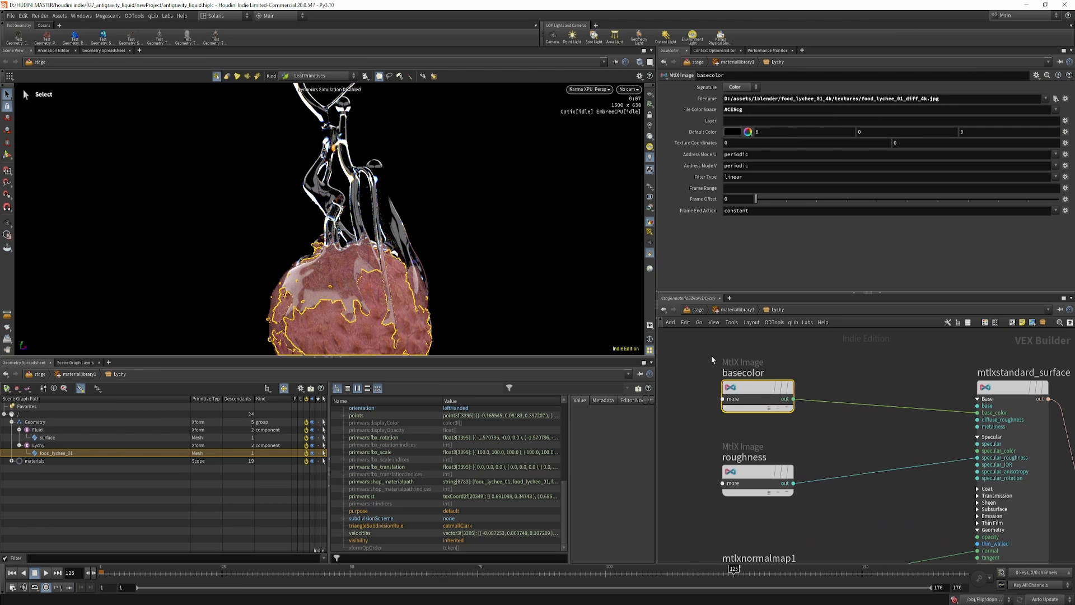
Examine the Lychy shader's basecolor and roughness texture files, file color space, and normal and displacement connections.
{"action": "left_click_drag", "start_coordinate": [774, 373], "coordinate": [775, 375]}
{"action": "left_click", "coordinate": [770, 390]}
{"action": "middle_click_drag", "start_coordinate": [778, 442], "coordinate": [804, 348]}
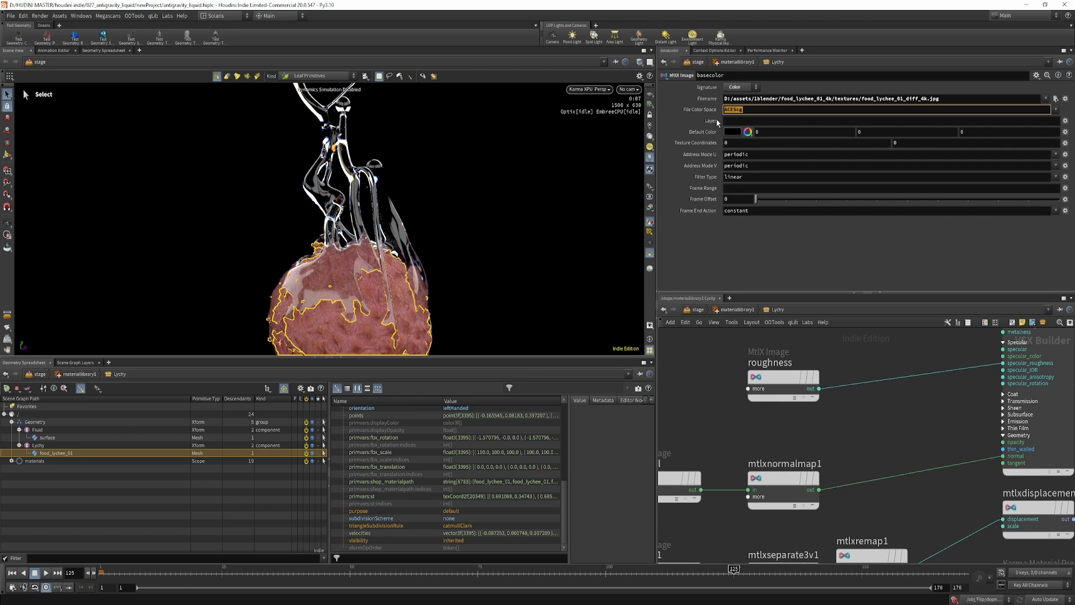
{"action": "scroll", "coordinate": [706, 368], "scroll_direction": "down", "scroll_amount": 2}
{"action": "left_click", "coordinate": [767, 375]}
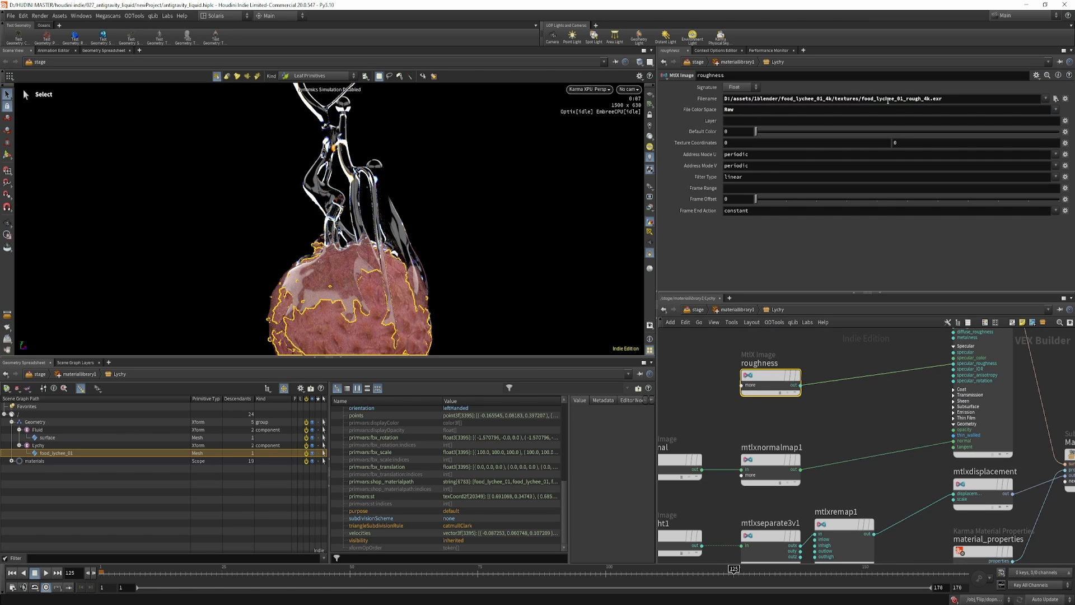
{"action": "left_click_drag", "start_coordinate": [954, 99], "coordinate": [722, 101]}
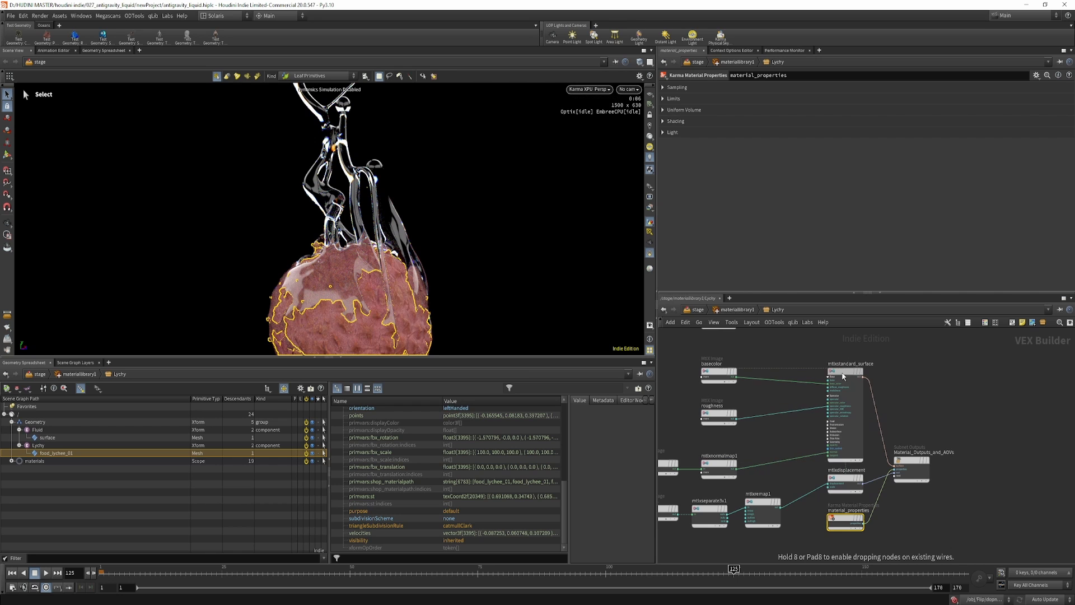
{"action": "middle_click_drag", "start_coordinate": [786, 471], "coordinate": [842, 469]}
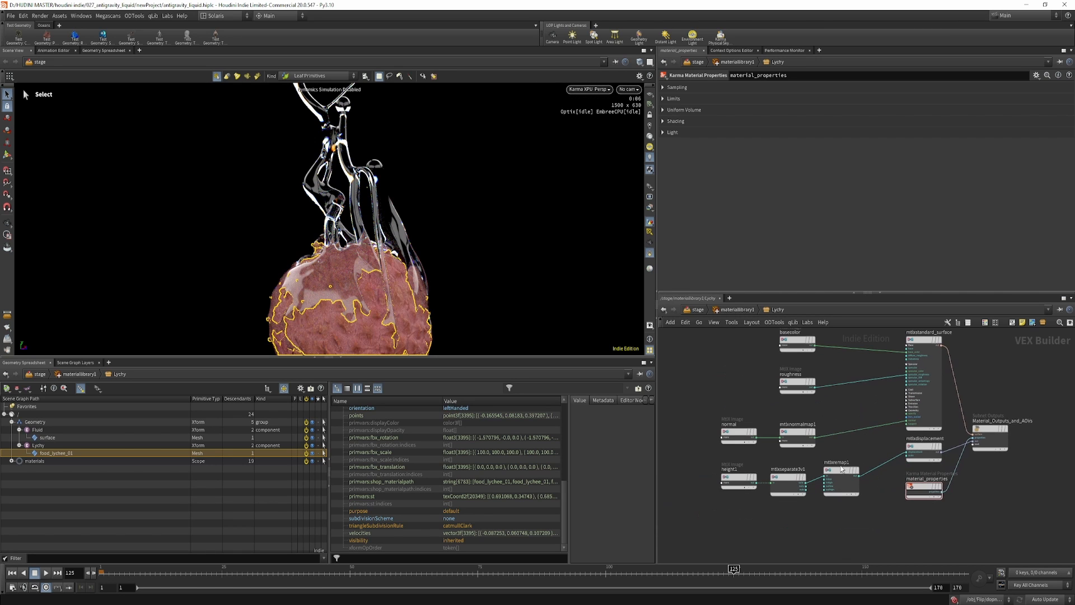
Open the Liquid material and set its standard surface's transmission dispersion to 0.1.
{"action": "key", "text": "u"}
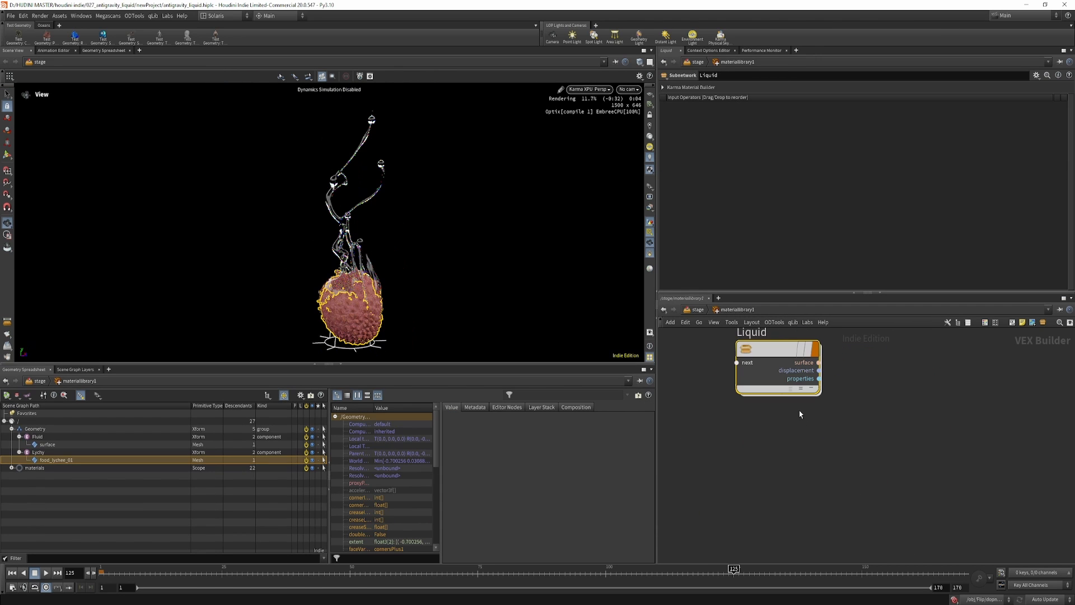
{"action": "double_click", "coordinate": [777, 355]}
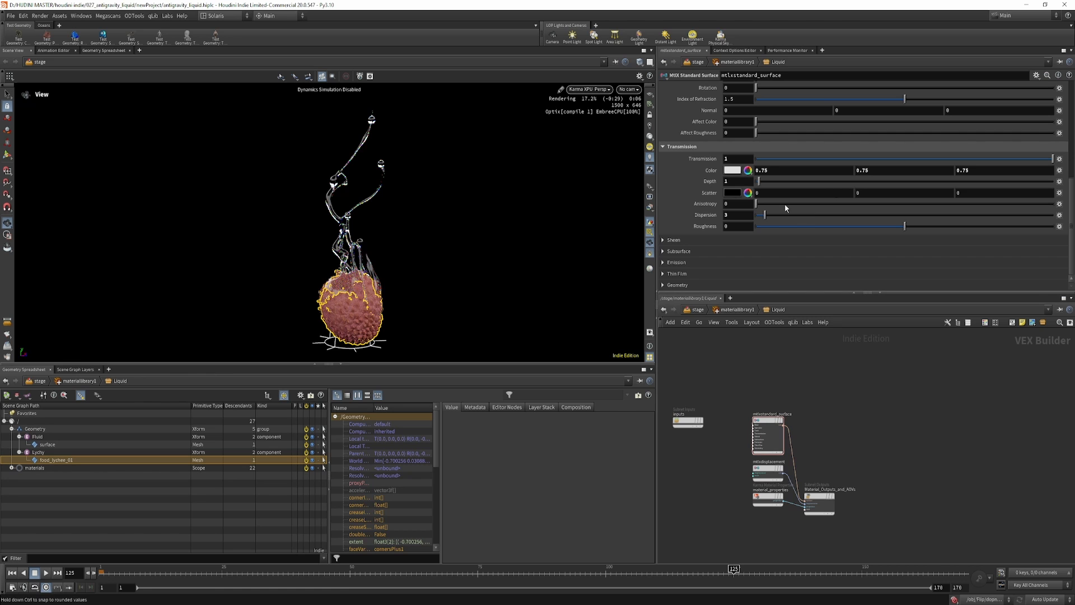
{"action": "left_click", "coordinate": [737, 215]}
{"action": "type", "text": "0.1"}
{"action": "key", "text": "Return"}
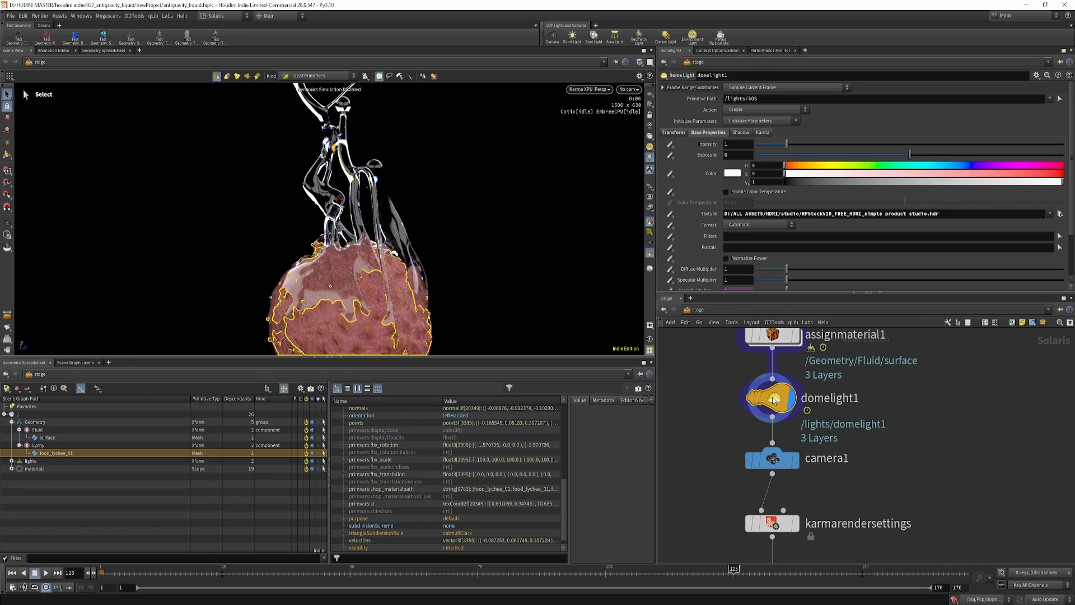
Display assignmaterial1 and check its Lychy and Liquid material assignments against the mesh primitives in the scene graph.
{"action": "middle_click_drag", "start_coordinate": [847, 362], "coordinate": [838, 483]}
{"action": "left_click", "coordinate": [784, 457]}
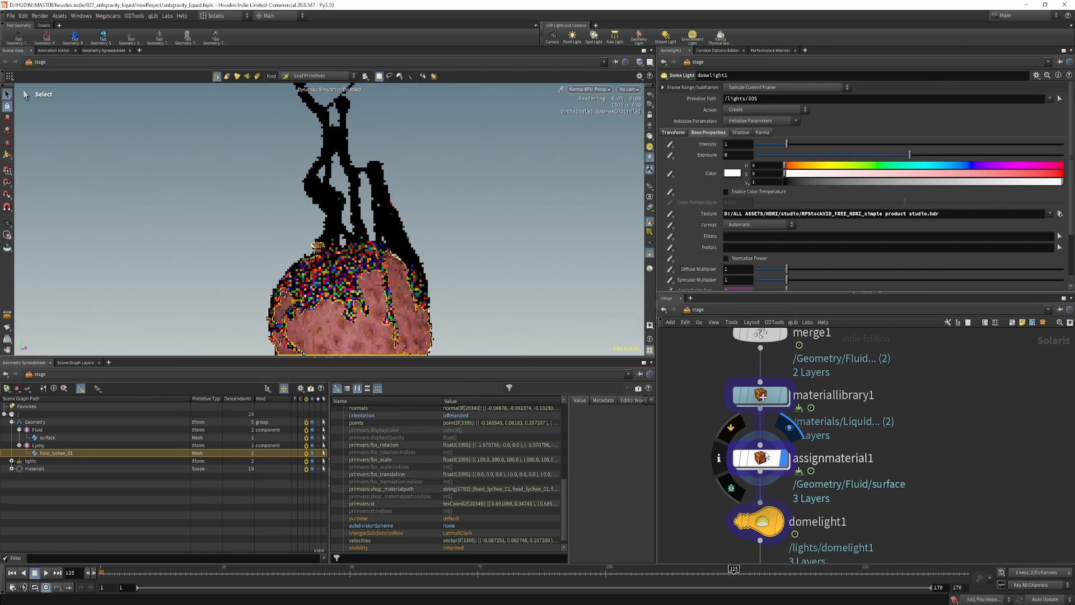
{"action": "left_click", "coordinate": [766, 457]}
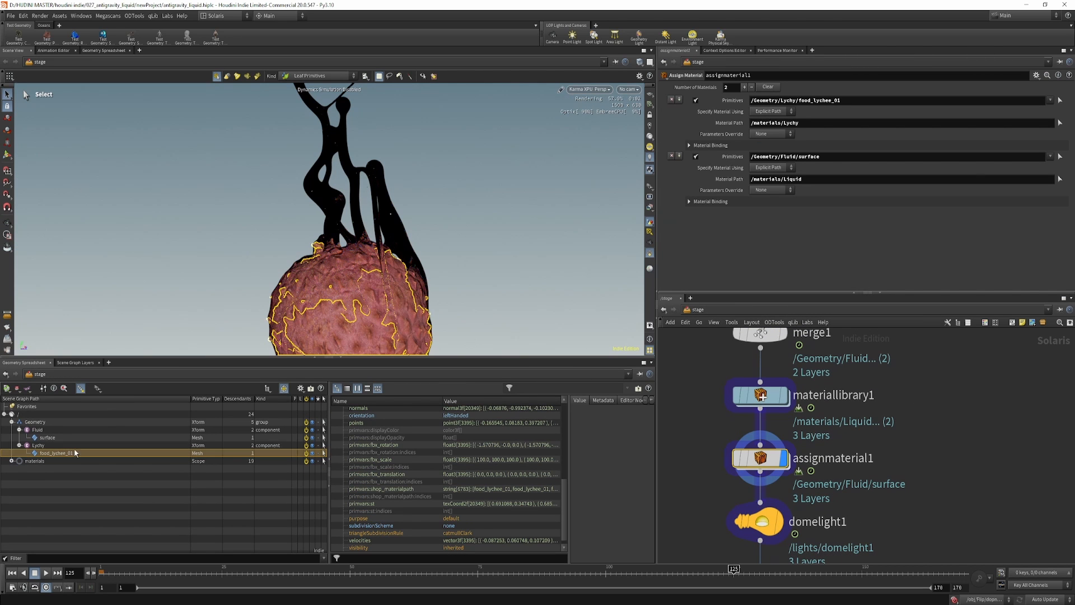
{"action": "left_click", "coordinate": [19, 430]}
{"action": "left_click", "coordinate": [19, 437]}
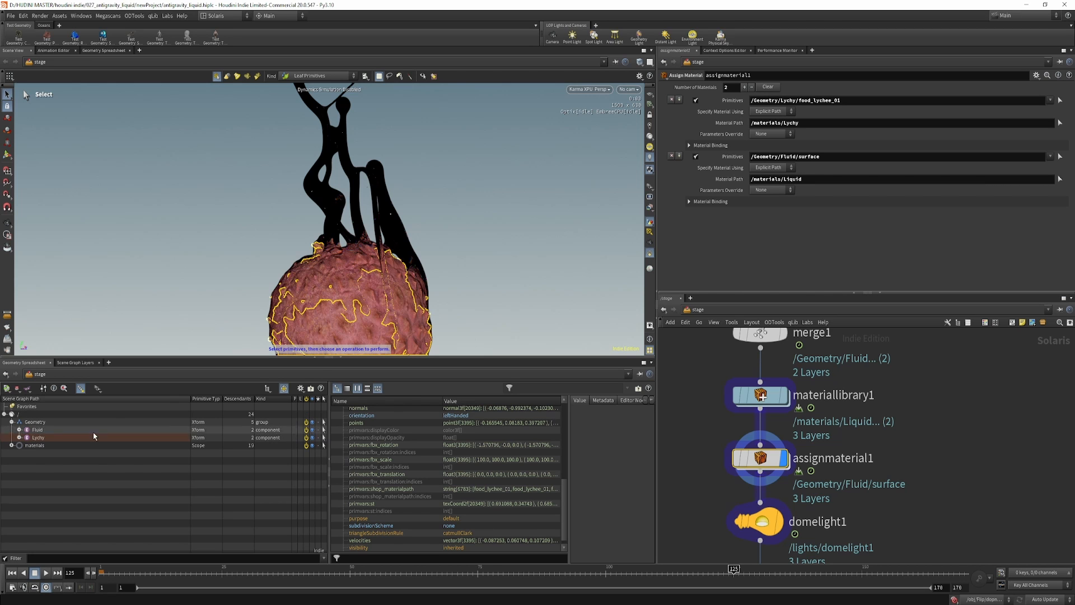
{"action": "left_click", "coordinate": [19, 437]}
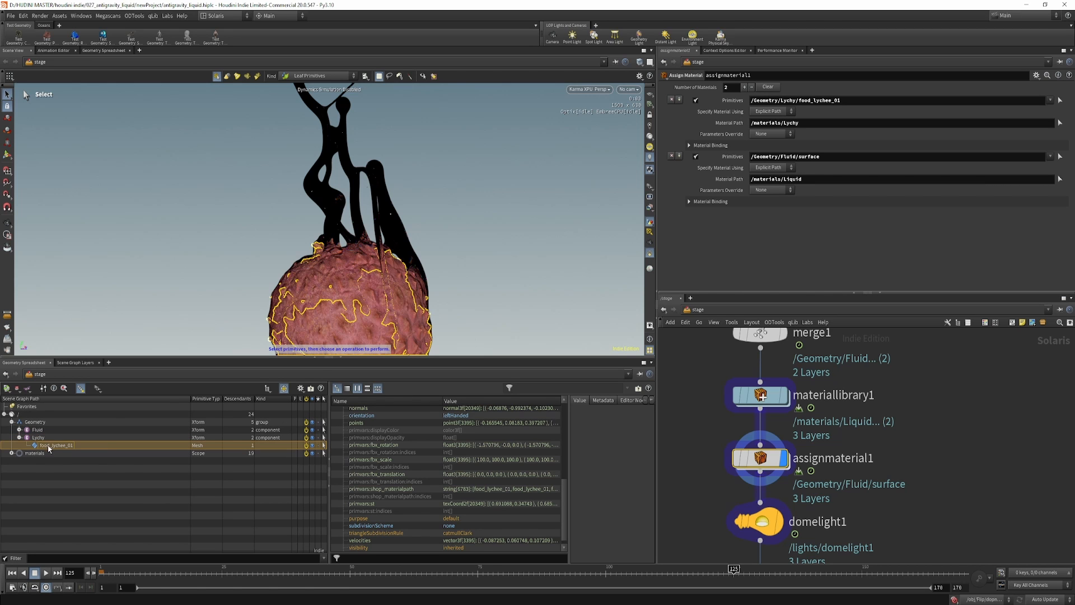
{"action": "left_click", "coordinate": [48, 446]}
{"action": "left_click_drag", "start_coordinate": [786, 102], "coordinate": [786, 102]}
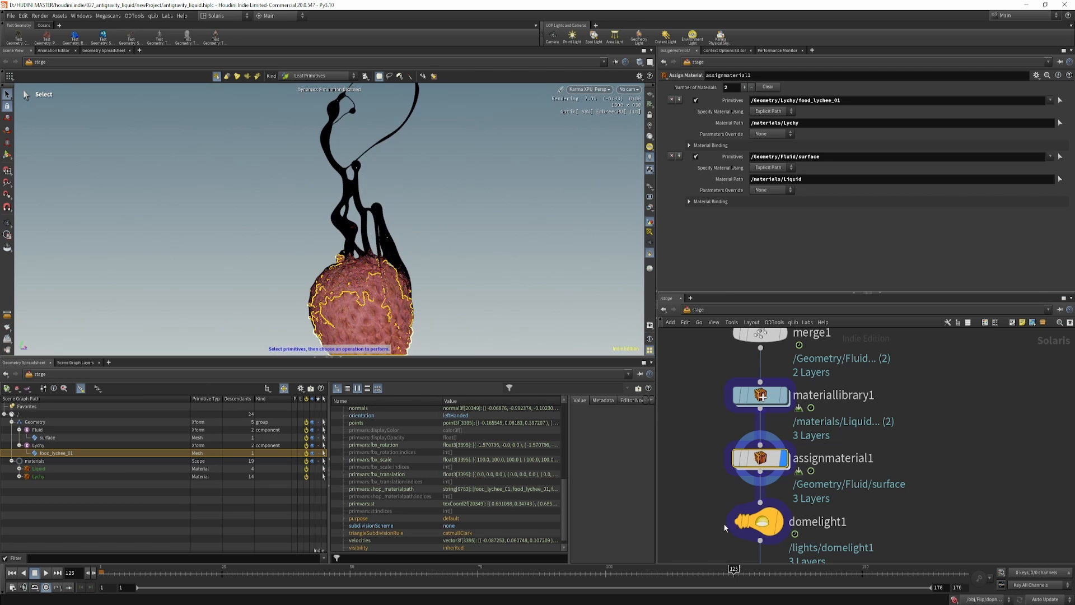
Examine the HDRI texture file assigned to domelight1.
{"action": "middle_click_drag", "start_coordinate": [726, 527], "coordinate": [710, 420]}
{"action": "left_click", "coordinate": [746, 417]}
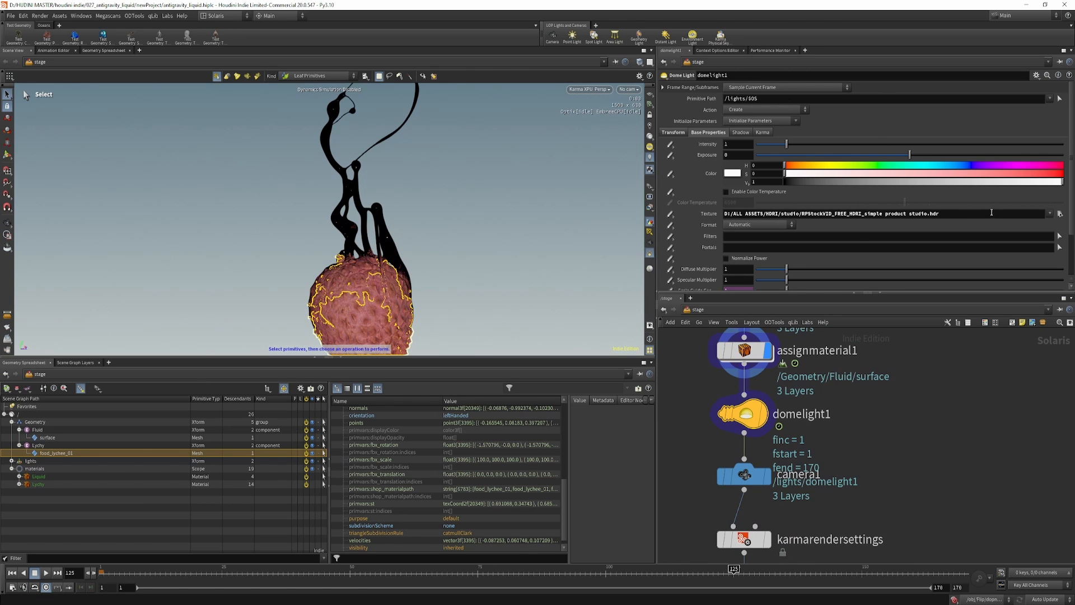
{"action": "left_click_drag", "start_coordinate": [990, 213], "coordinate": [673, 242]}
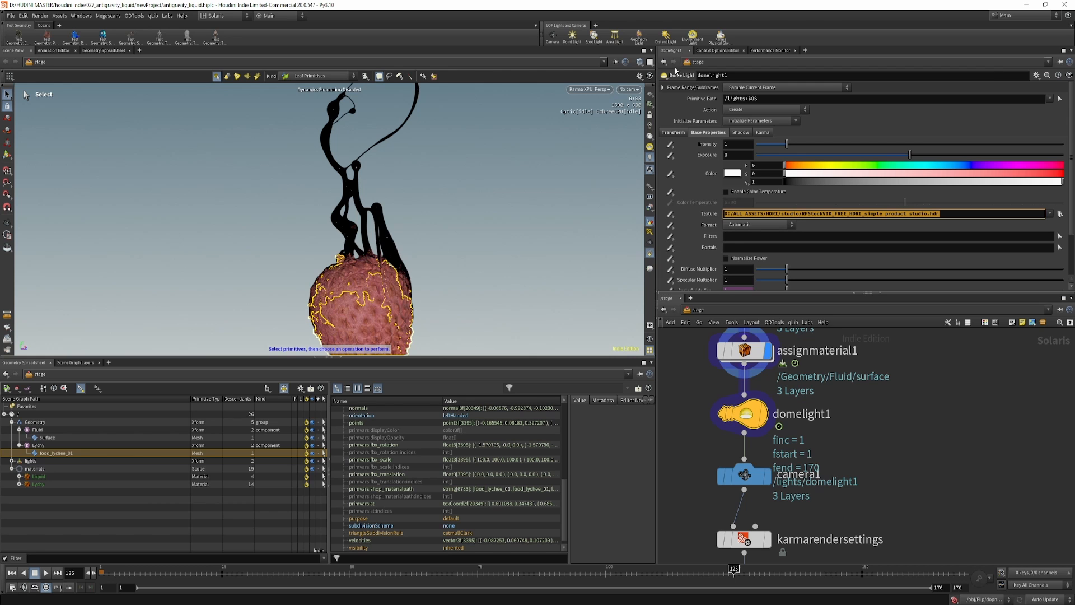
Display camera1 and look through /cameras/camera1 in the viewport.
{"action": "scroll", "coordinate": [788, 421], "scroll_direction": "down", "scroll_amount": 2}
{"action": "middle_click_drag", "start_coordinate": [791, 439], "coordinate": [802, 379]}
{"action": "left_click", "coordinate": [790, 377]}
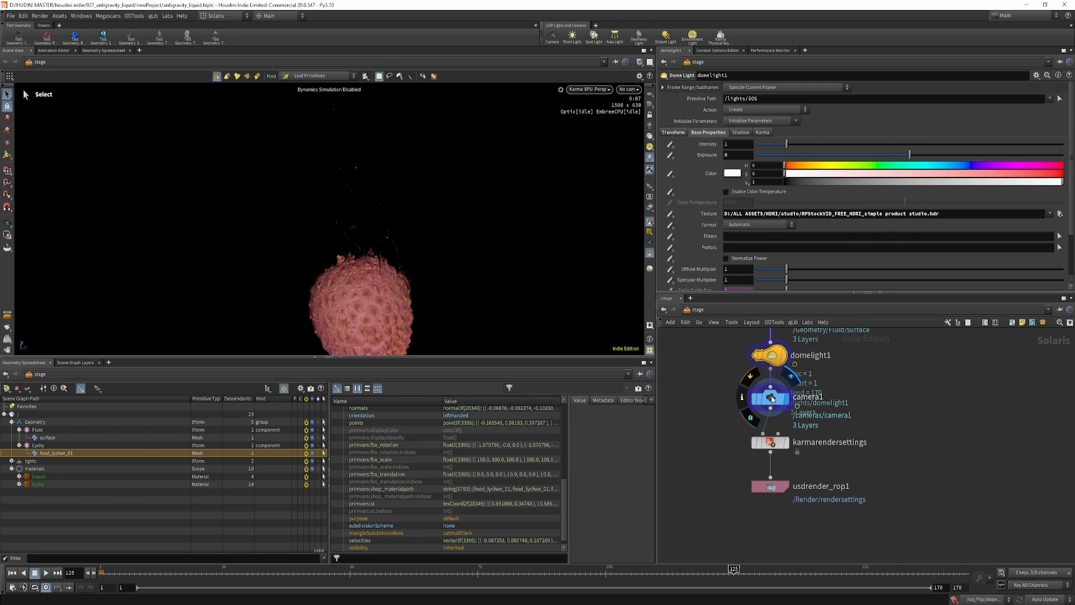
{"action": "left_click", "coordinate": [770, 398]}
{"action": "left_click", "coordinate": [628, 89]}
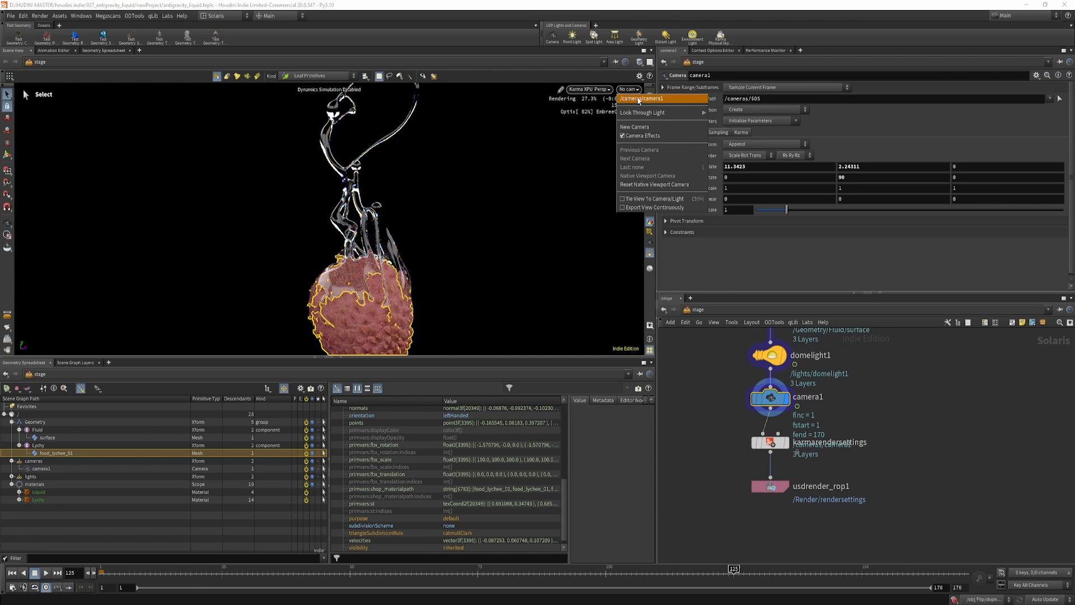
{"action": "left_click", "coordinate": [639, 101]}
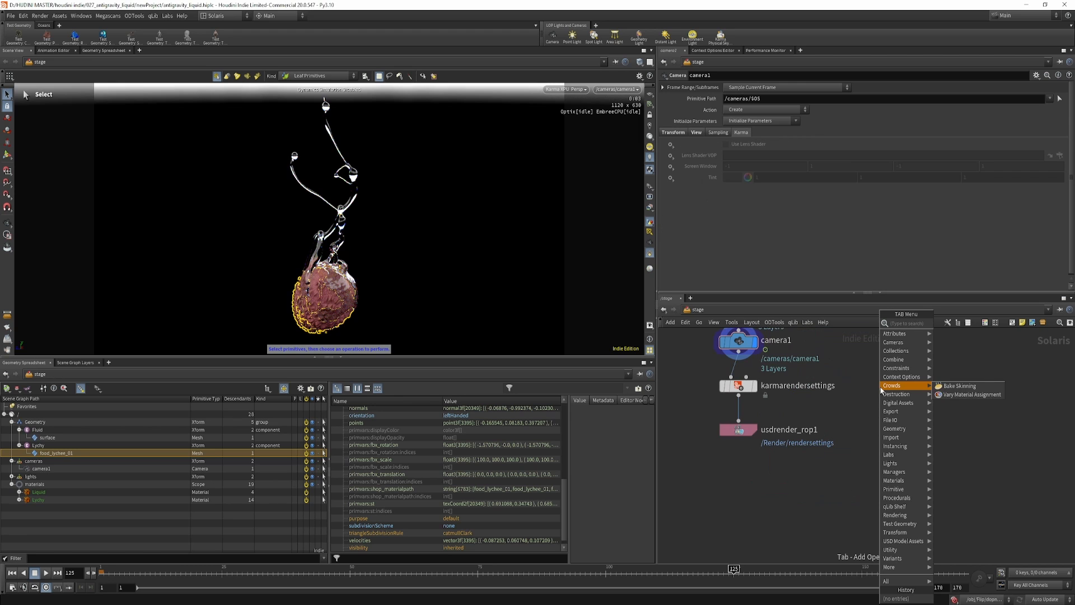
Add a Karma render setup beside the existing karmarendersettings node.
{"action": "type", "text": "karma"}
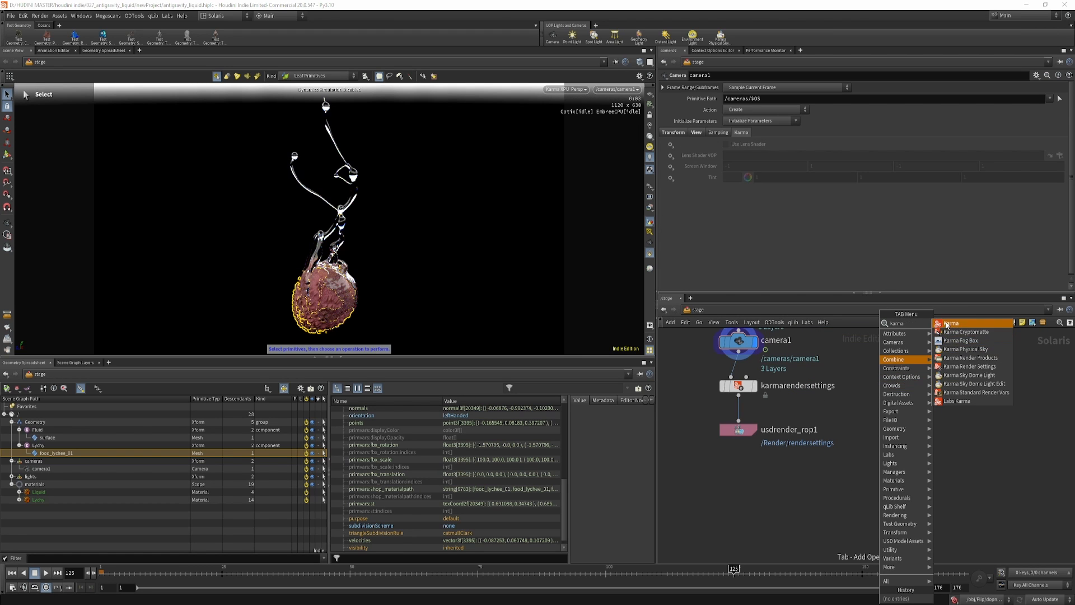
{"action": "key", "text": "Return"}
{"action": "left_click", "coordinate": [887, 386]}
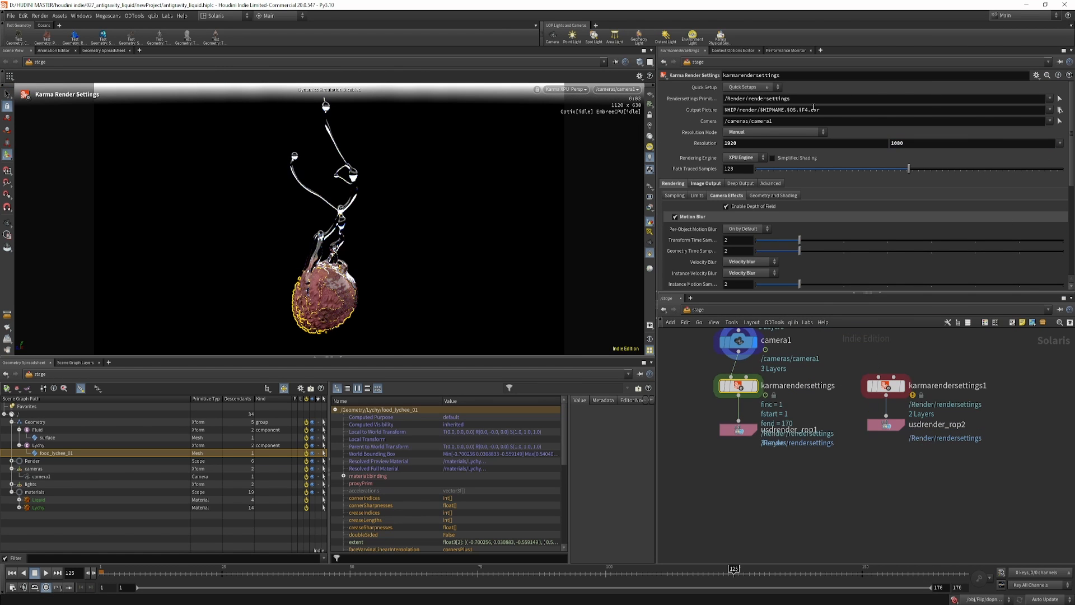
Examine karmarendersettings' rendering engine choices, image output filters and camera effects, and view the full stage network.
{"action": "left_click", "coordinate": [748, 157]}
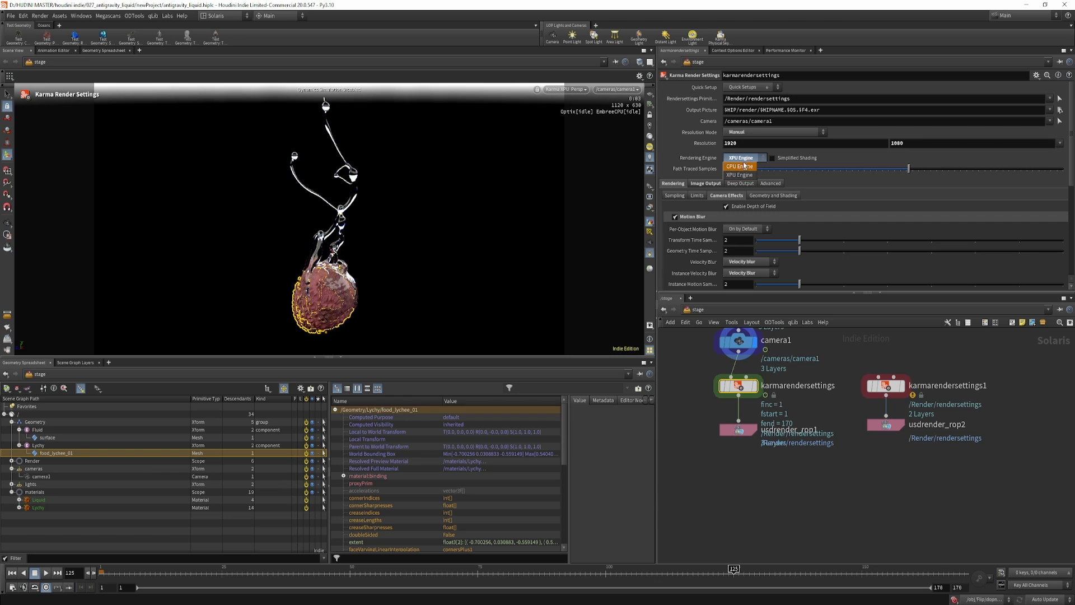
{"action": "left_click", "coordinate": [741, 160]}
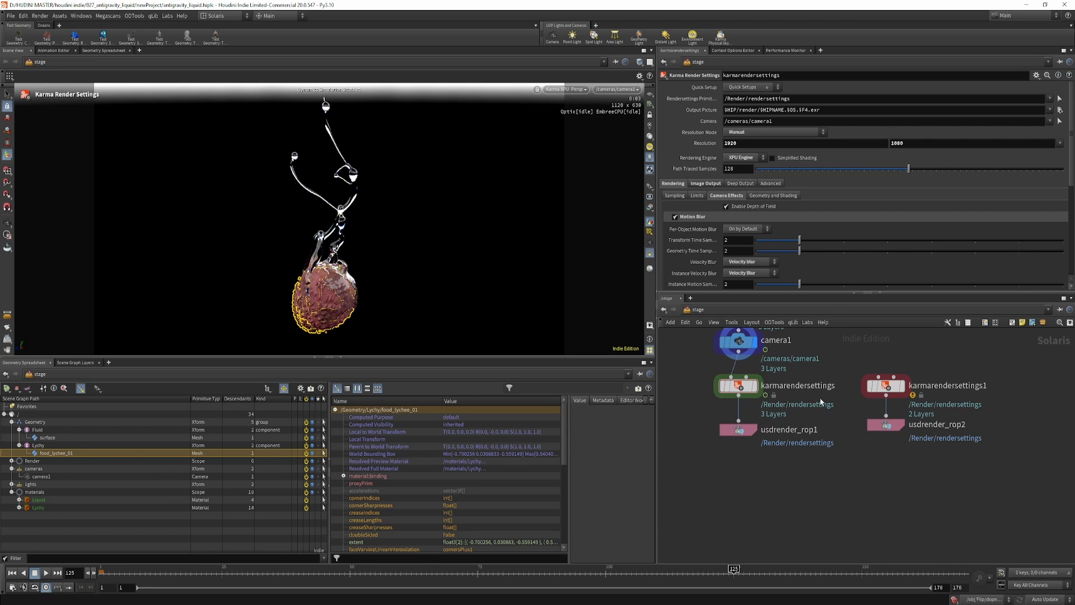
{"action": "middle_click_drag", "start_coordinate": [828, 389], "coordinate": [847, 397]}
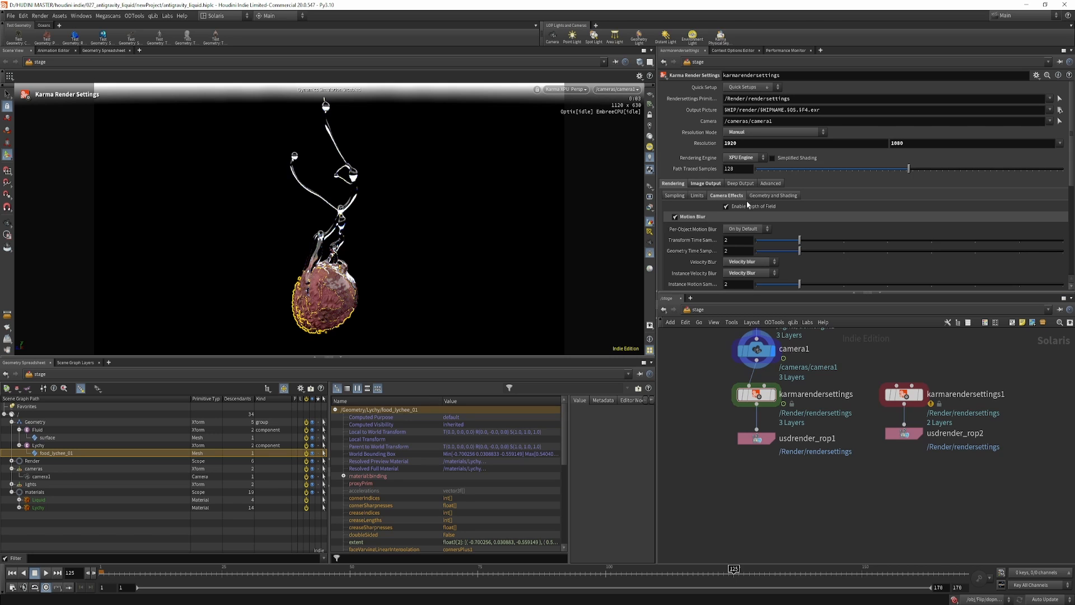
{"action": "left_click", "coordinate": [707, 184]}
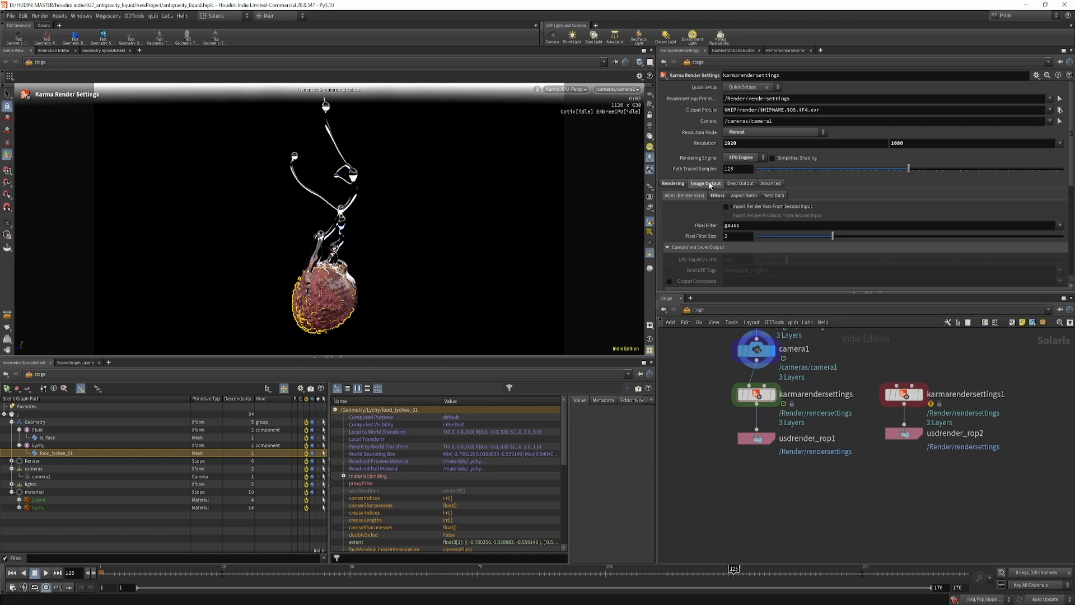
{"action": "left_click", "coordinate": [674, 184]}
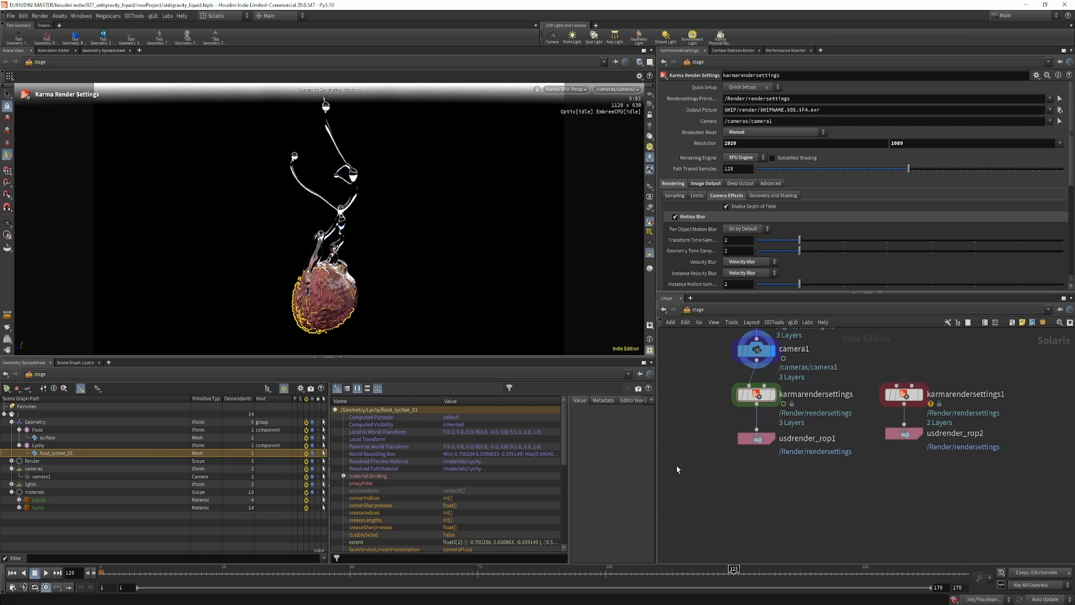
{"action": "scroll", "coordinate": [697, 454], "scroll_direction": "down", "scroll_amount": 5}
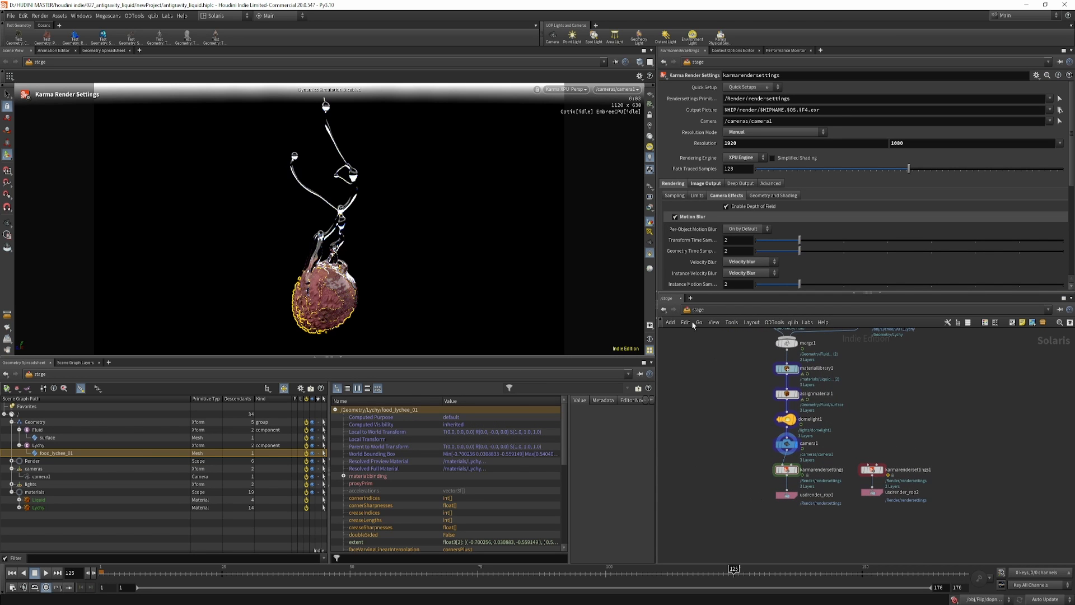